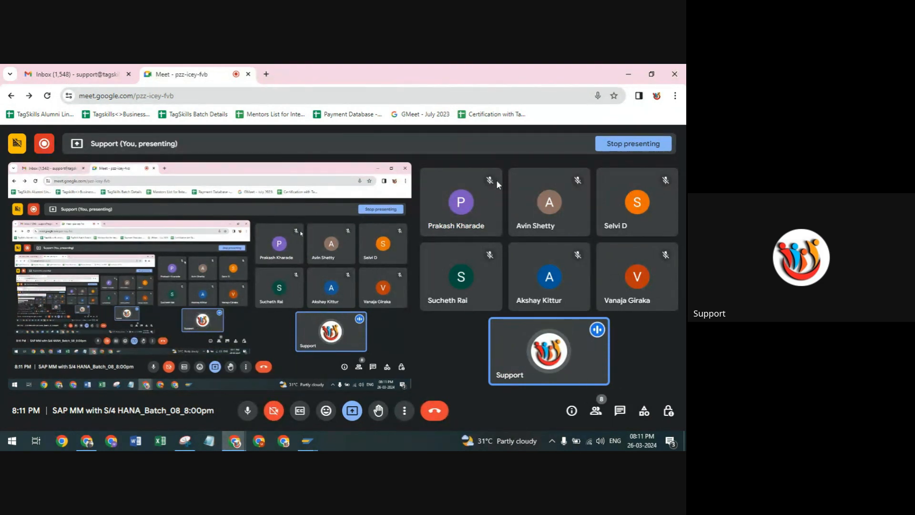
mouse_move(468, 204)
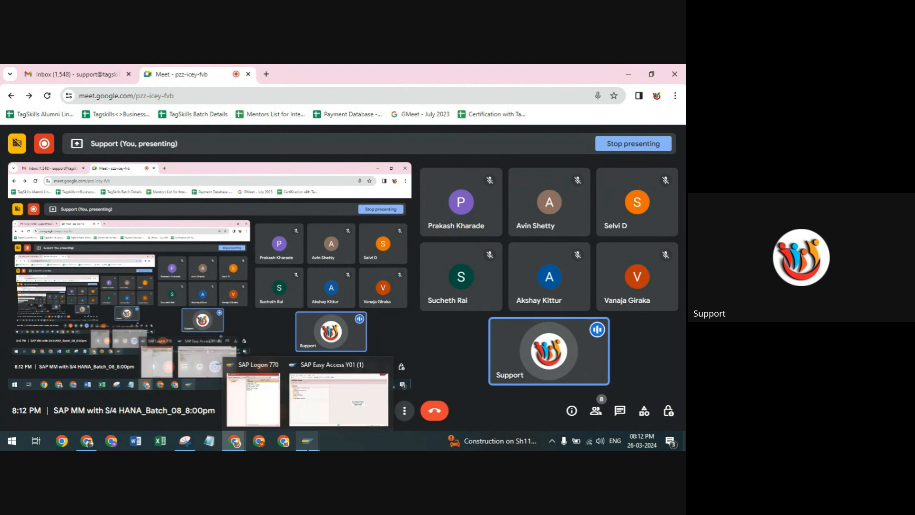
left_click(333, 393)
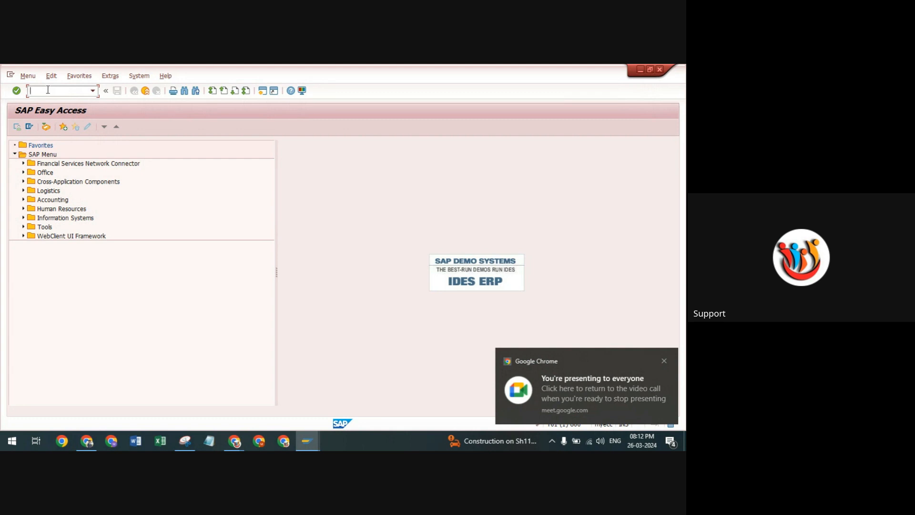
left_click(234, 441)
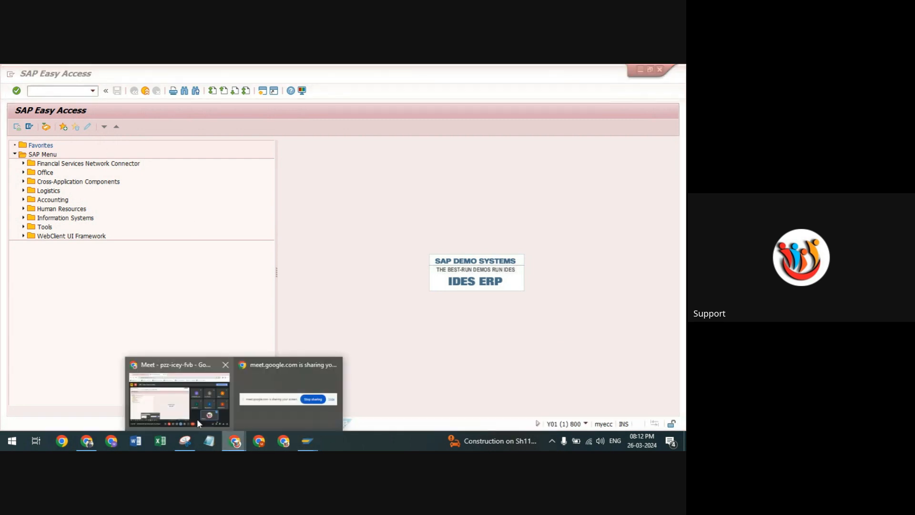
left_click(197, 422)
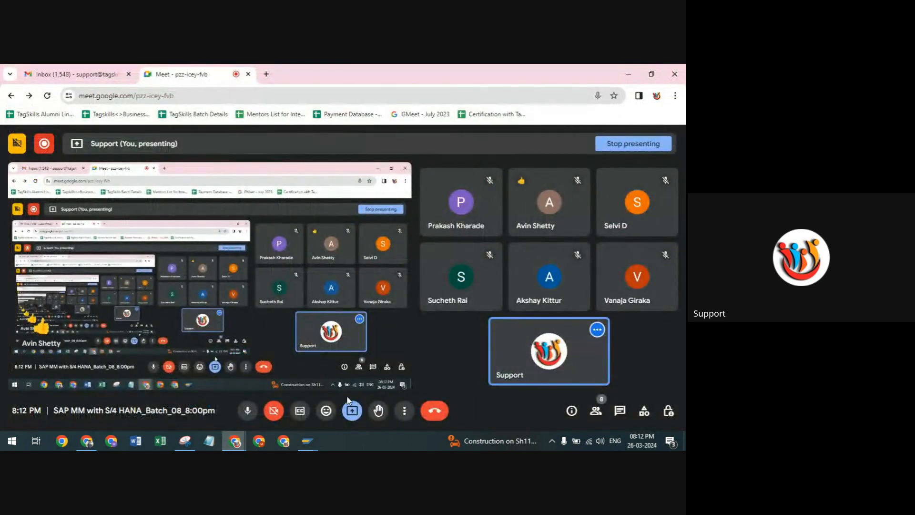
Switch to the SAP Easy Access window and start the Create Purchase Order transaction.
left_click(308, 441)
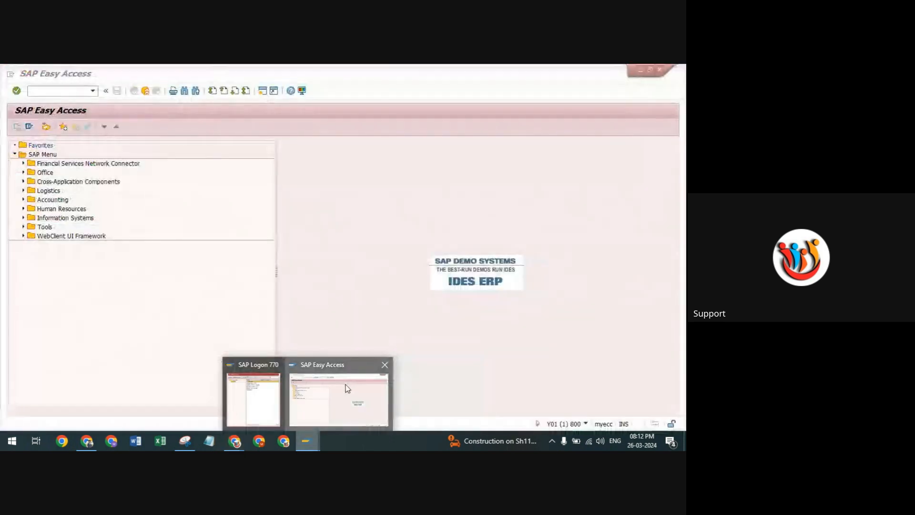
left_click(347, 388)
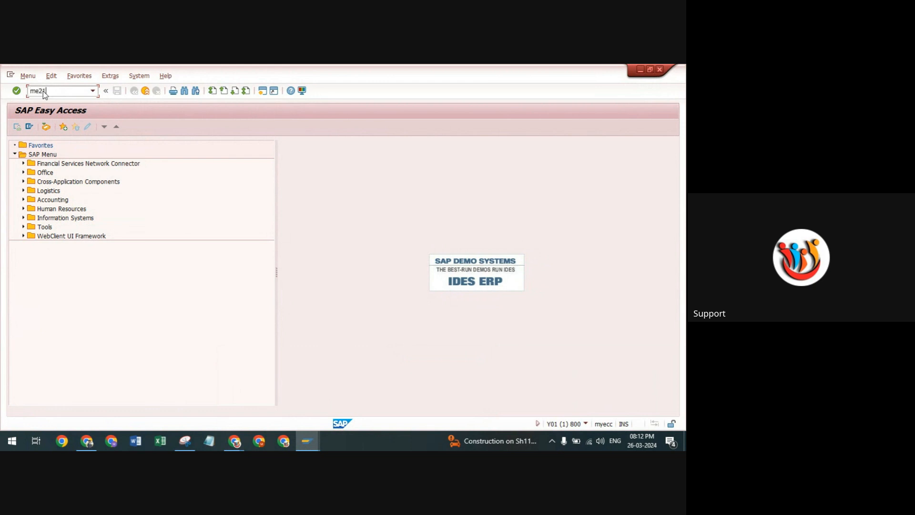
key("Return")
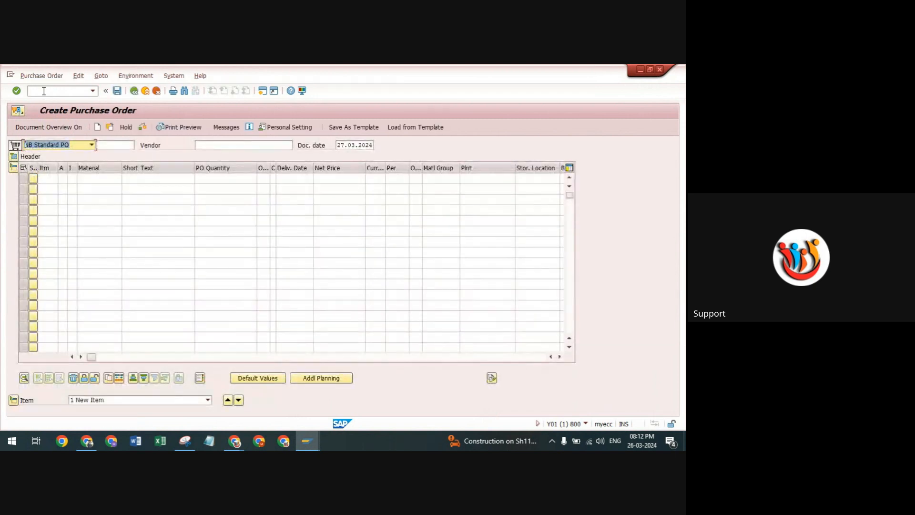
Set vendor 100655 (Yashpal Enterprise) for the standard purchase order.
left_click(228, 145)
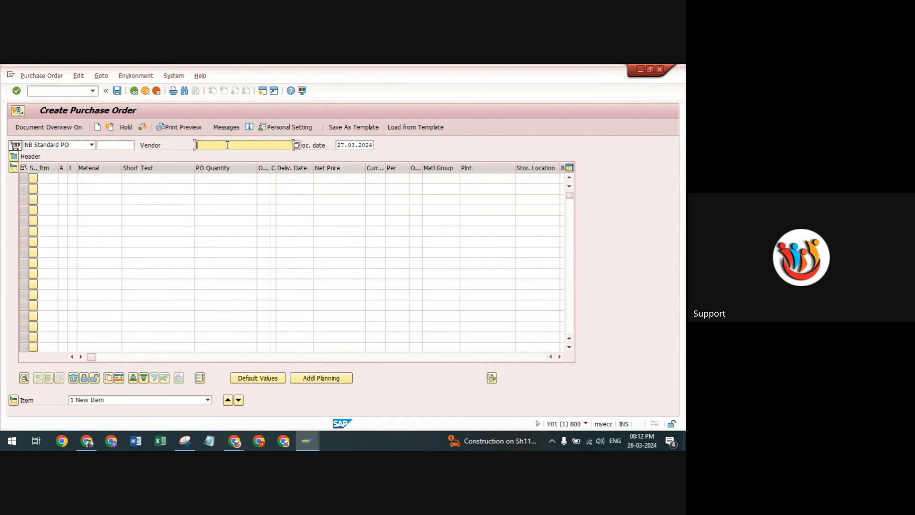
left_click(227, 145)
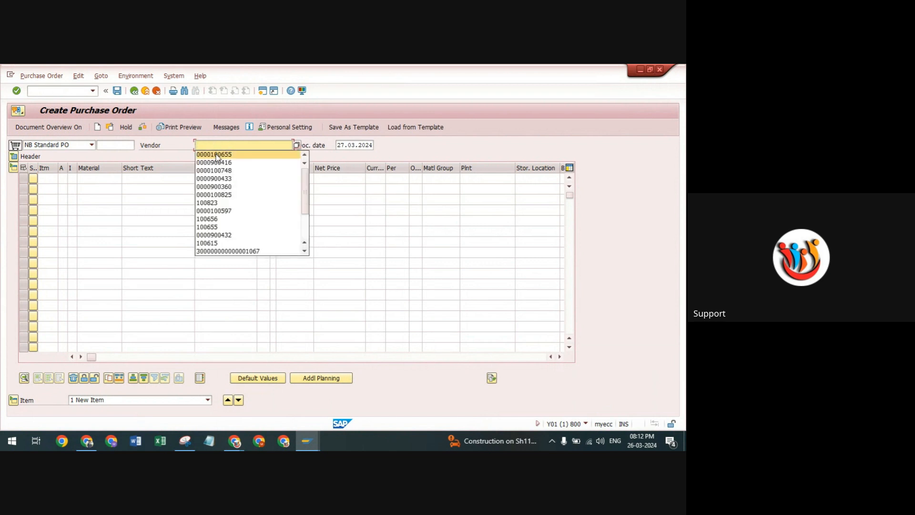
left_click(217, 153)
key("Return")
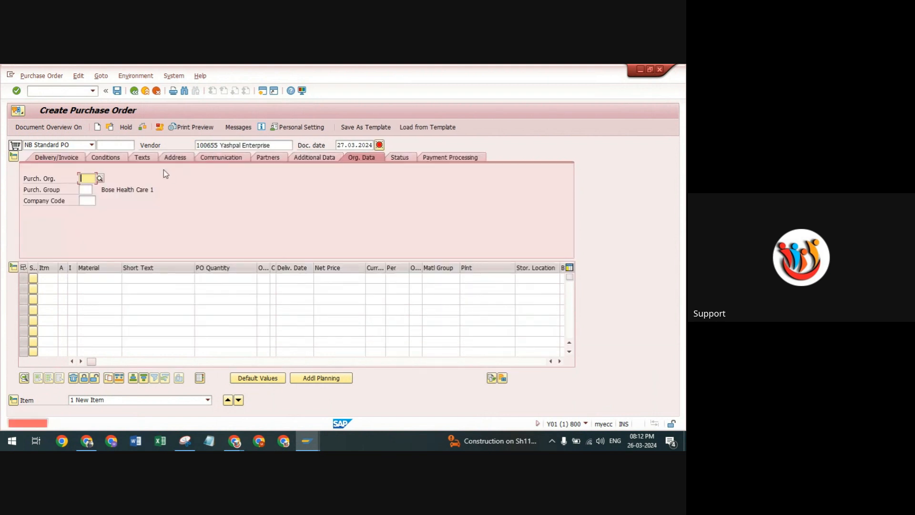
Fill in the organizational data with purchasing organization TP10, purchasing group TP1 and company code 1989.
left_click(88, 179)
left_click(89, 189)
left_click(78, 189)
left_click(86, 189)
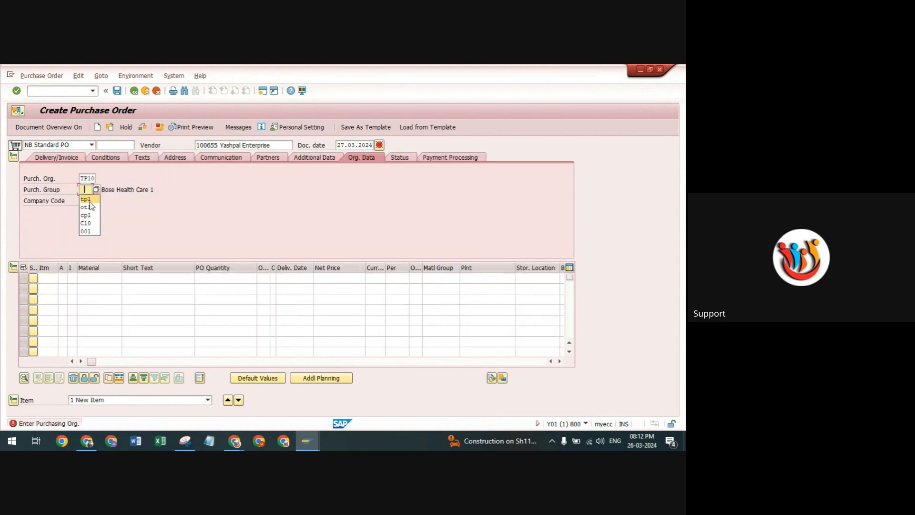
left_click(87, 200)
left_click(87, 201)
left_click(86, 210)
key("Return")
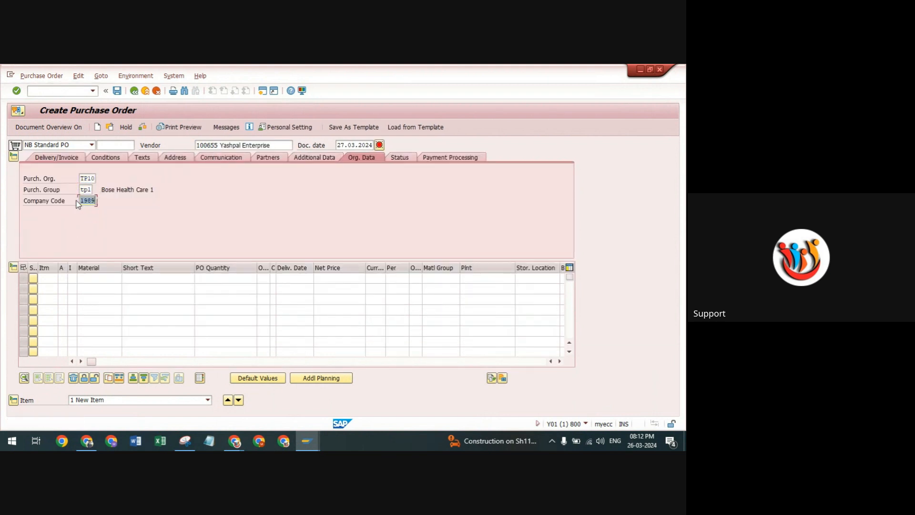
left_click(94, 279)
left_click(107, 295)
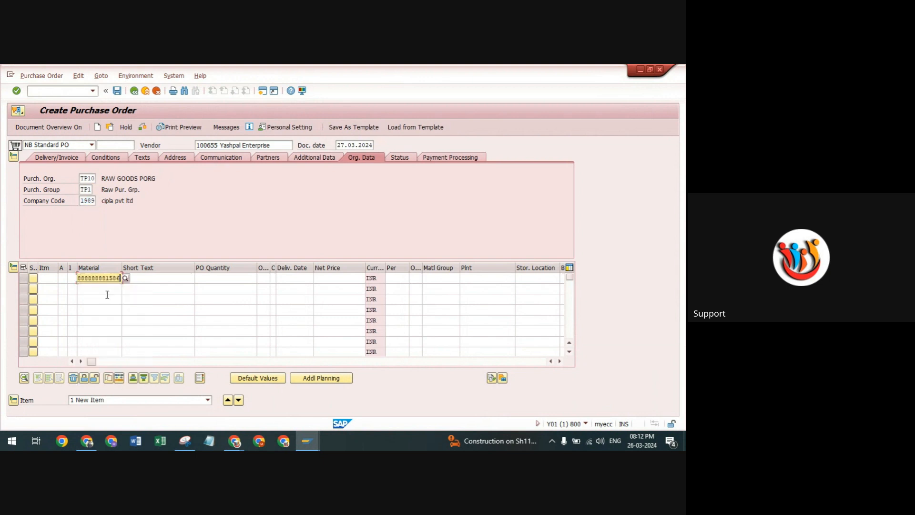
left_click(119, 279)
key("BackSpace")
key("BackSpace")
key("BackSpace")
key("BackSpace")
key("BackSpace")
key("BackSpace")
key("BackSpace")
key("BackSpace")
key("BackSpace")
key("BackSpace")
key("BackSpace")
key("BackSpace")
key("BackSpace")
key("BackSpace")
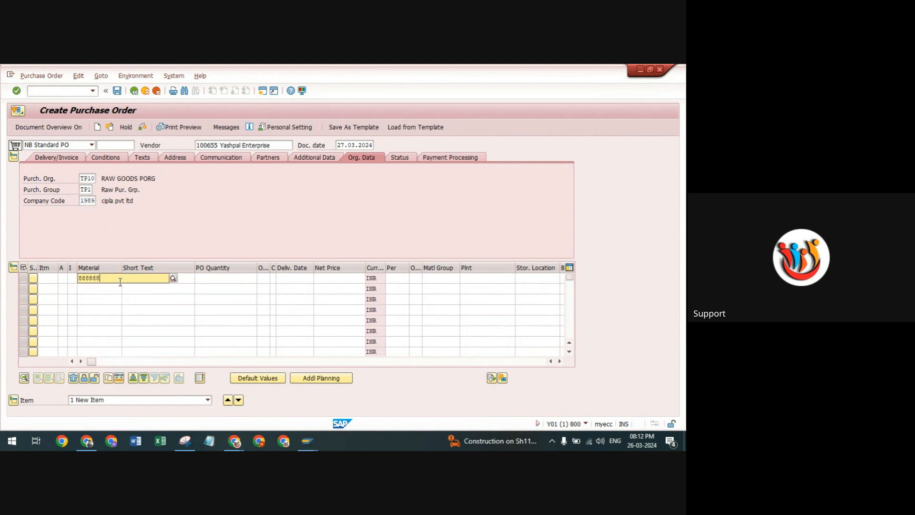
left_click(107, 288)
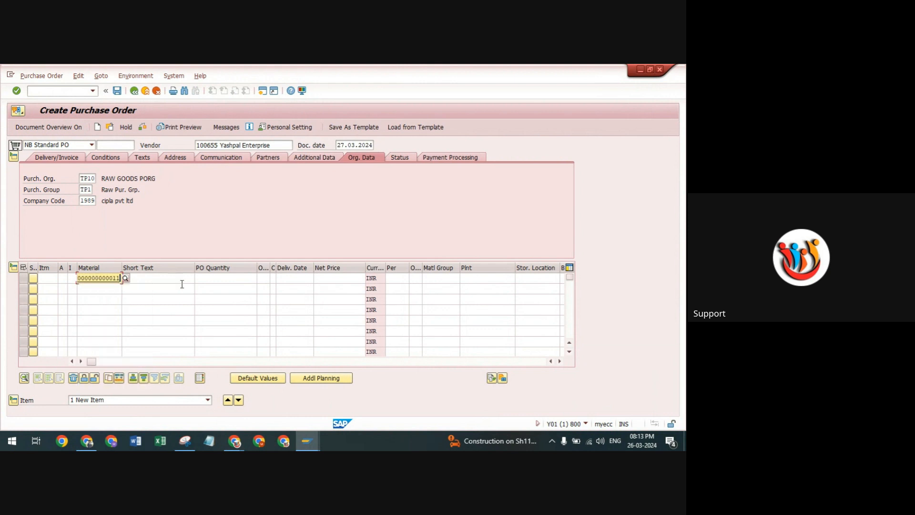
Set the item's quantity to 50, plant TP10 and storage location RM00, and check the purchase order for messages.
left_click(223, 277)
left_click(239, 295)
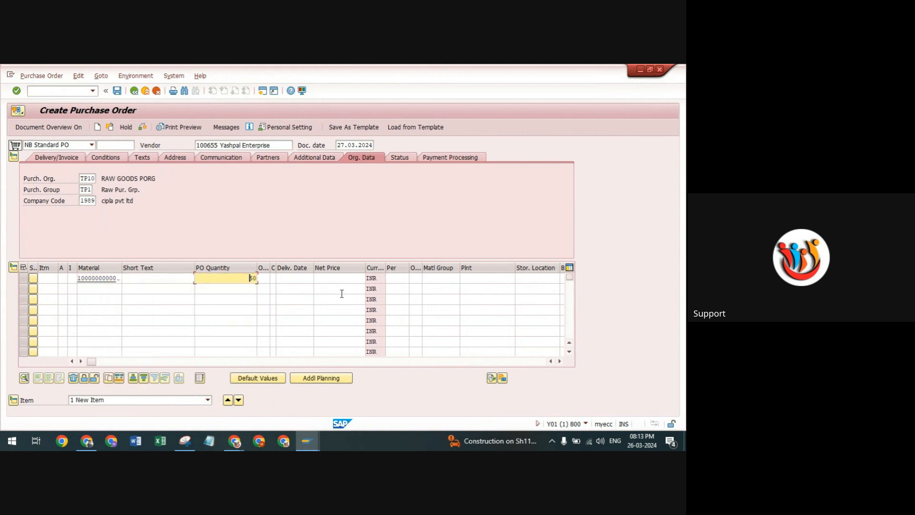
left_click(477, 281)
left_click(474, 288)
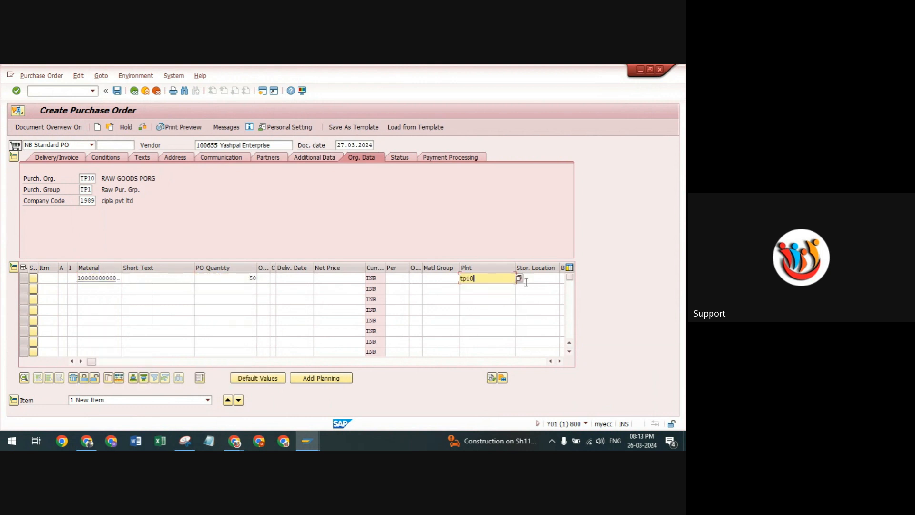
left_click(526, 279)
left_click(525, 286)
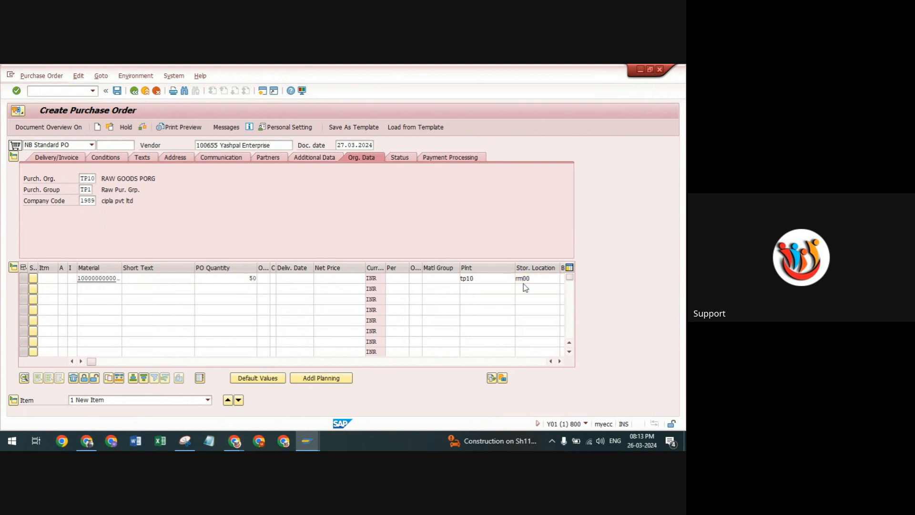
key("Return")
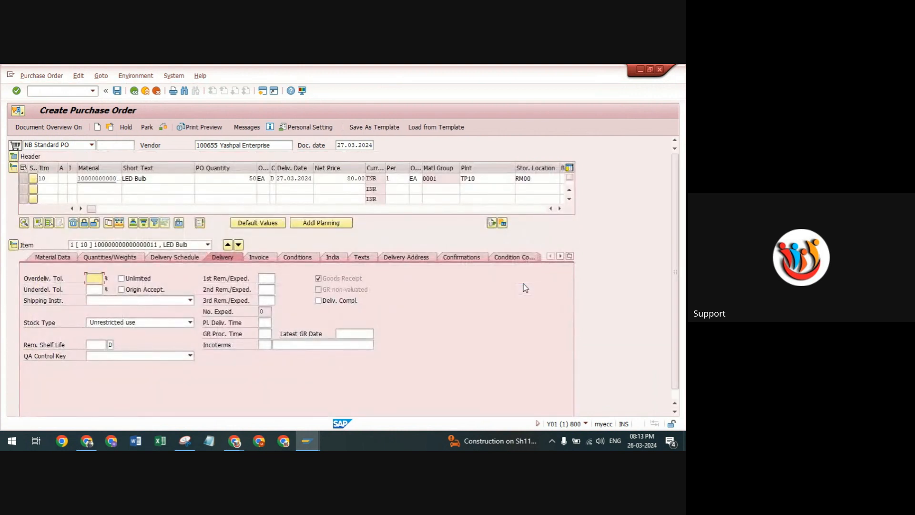
left_click(163, 127)
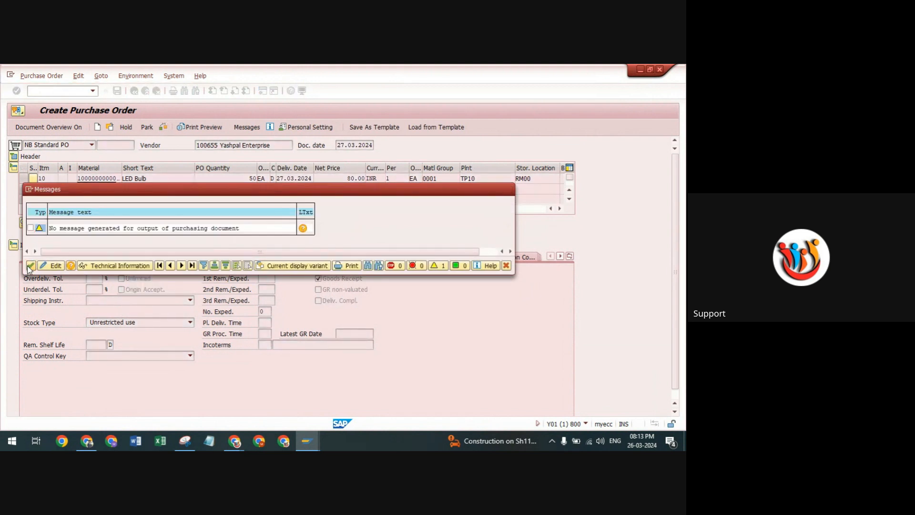
left_click(29, 266)
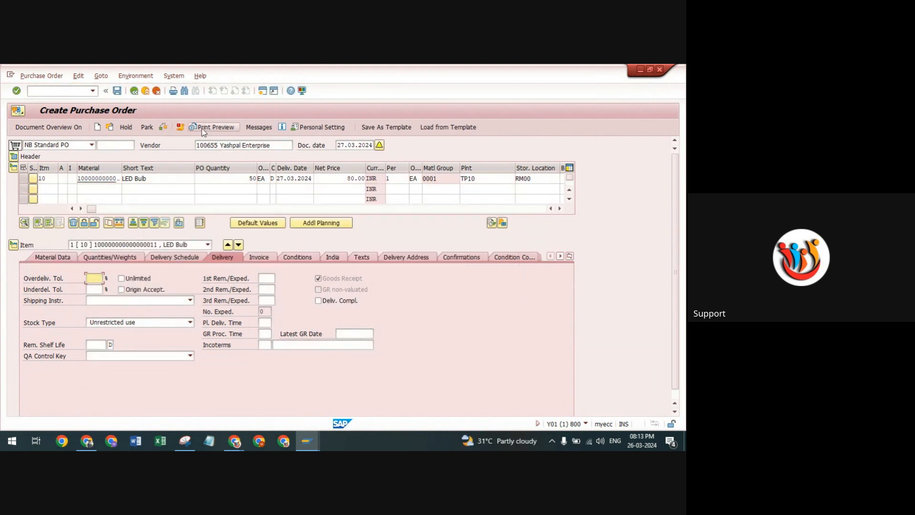
Add output type NEUZ (New PO printout) to the order's messages with 1 Print output as the medium.
left_click(258, 128)
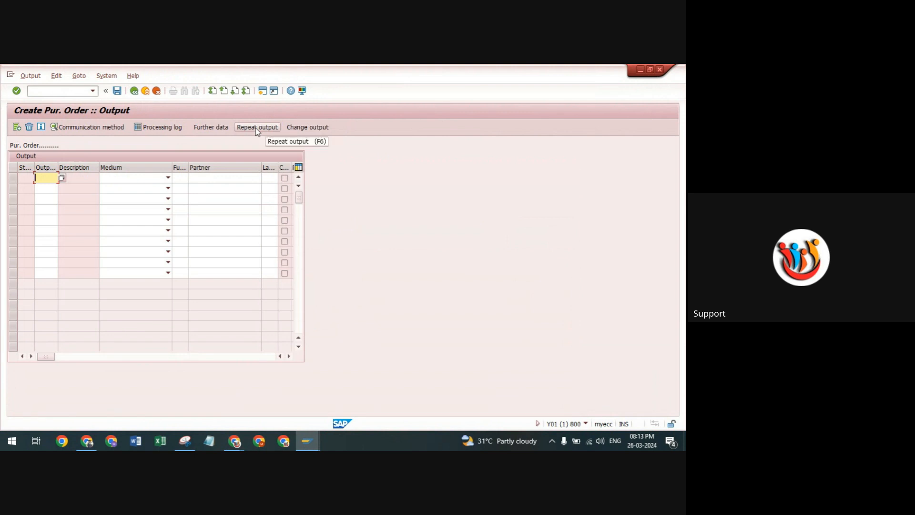
left_click(61, 175)
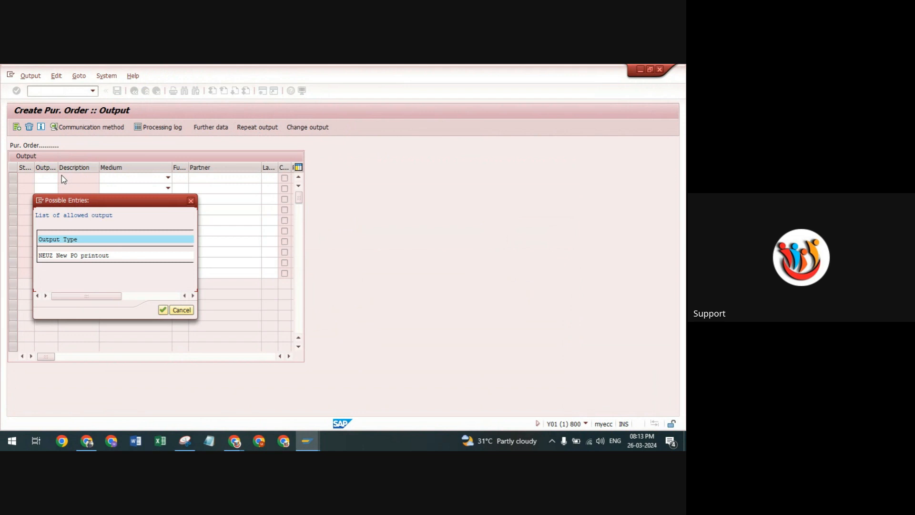
double_click(42, 256)
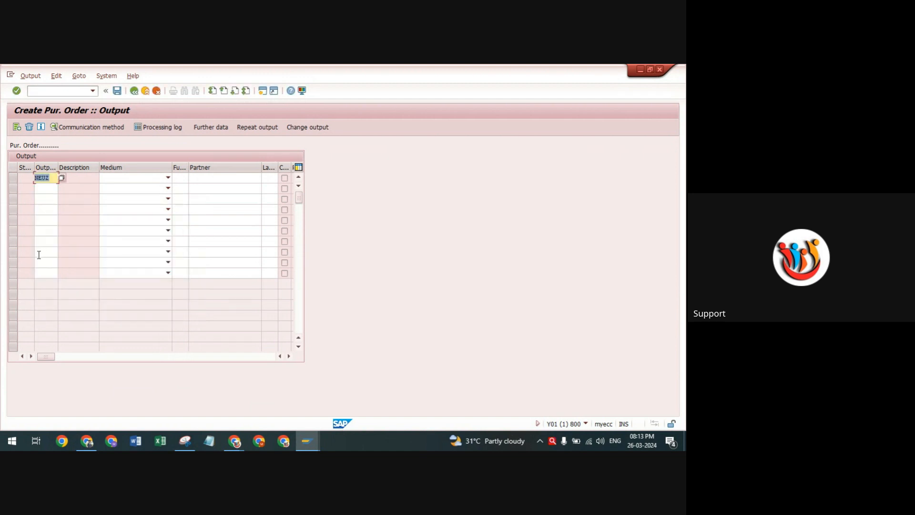
key("Return")
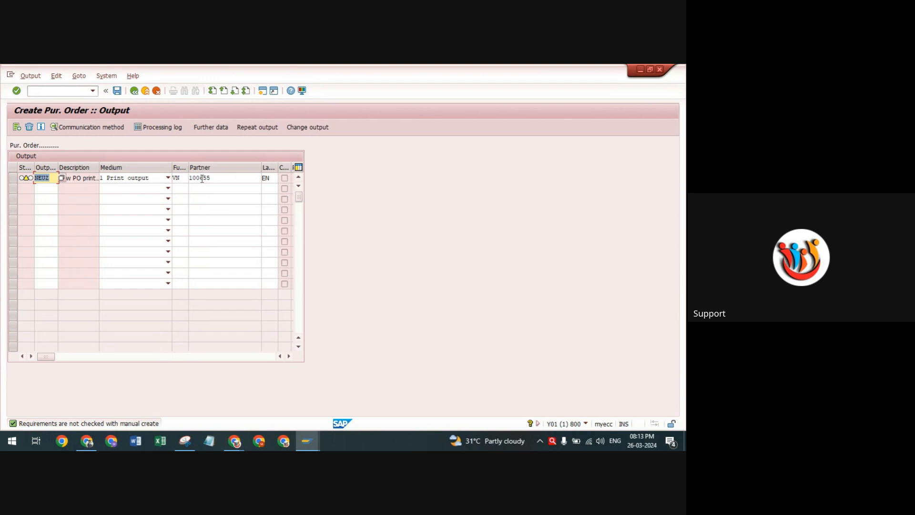
left_click(167, 178)
left_click(155, 187)
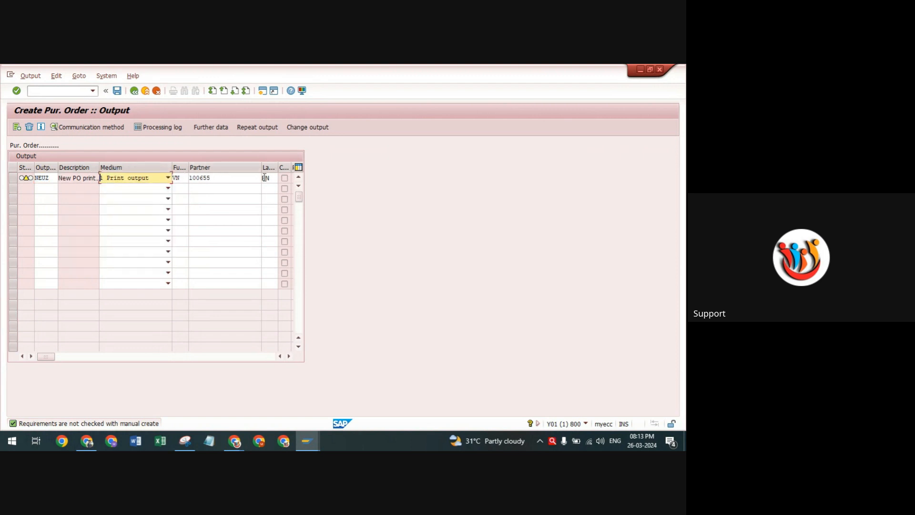
Set the logical destination to LP01 in the communication method of the NEUZ output.
left_click(14, 179)
left_click(67, 129)
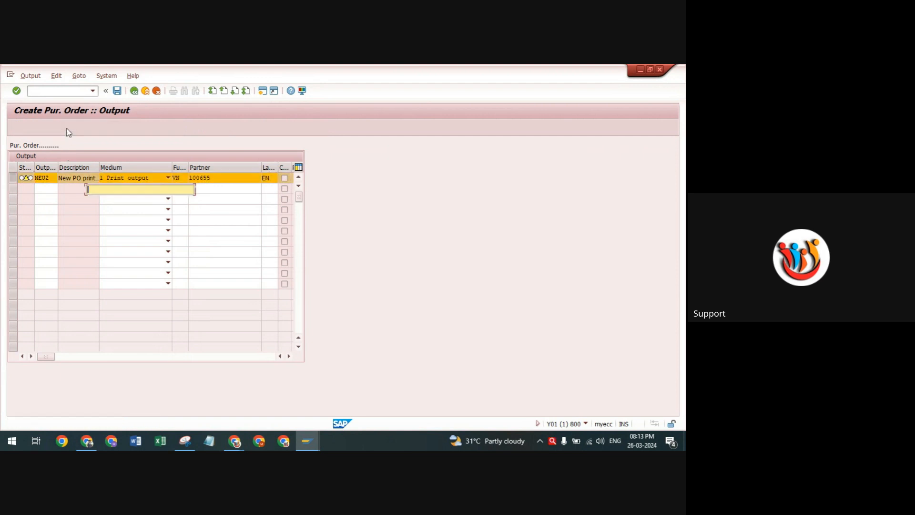
type("lp01")
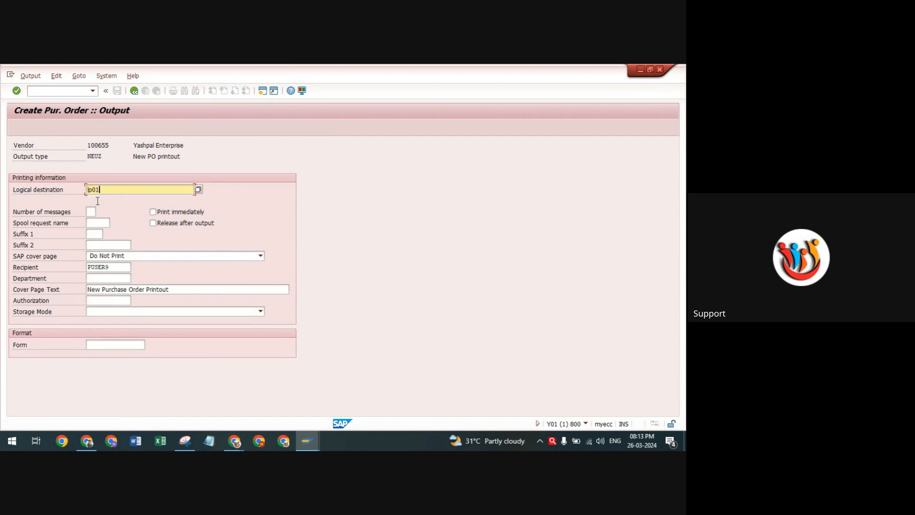
key("Return")
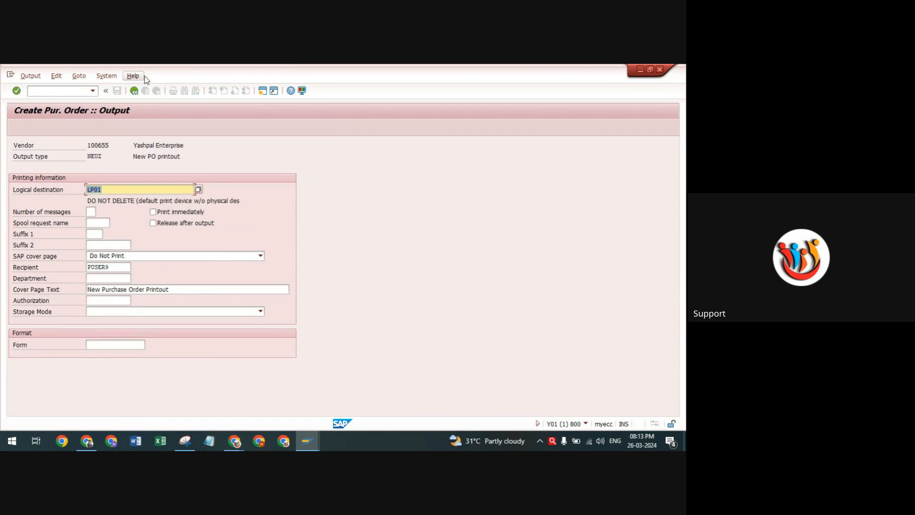
left_click(134, 90)
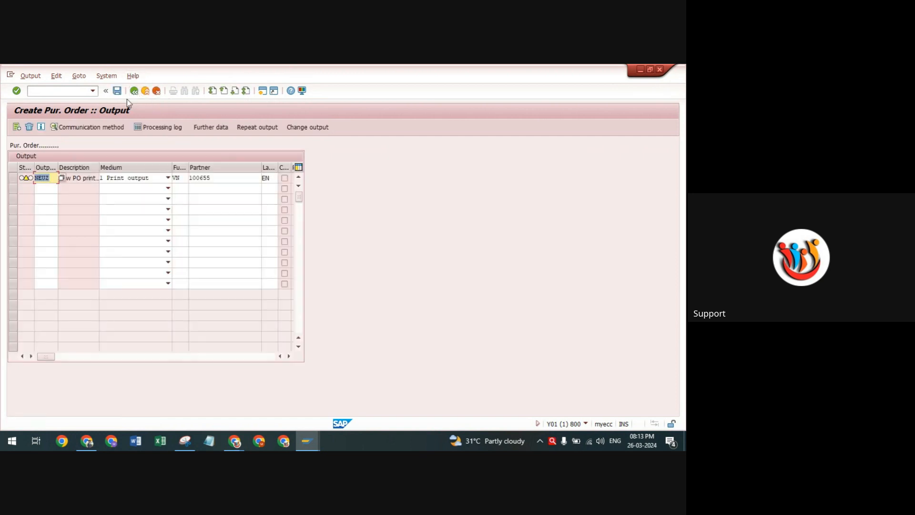
Review the dispatch time in the NEUZ output's further data, and recheck the purchase order for messages.
left_click(13, 178)
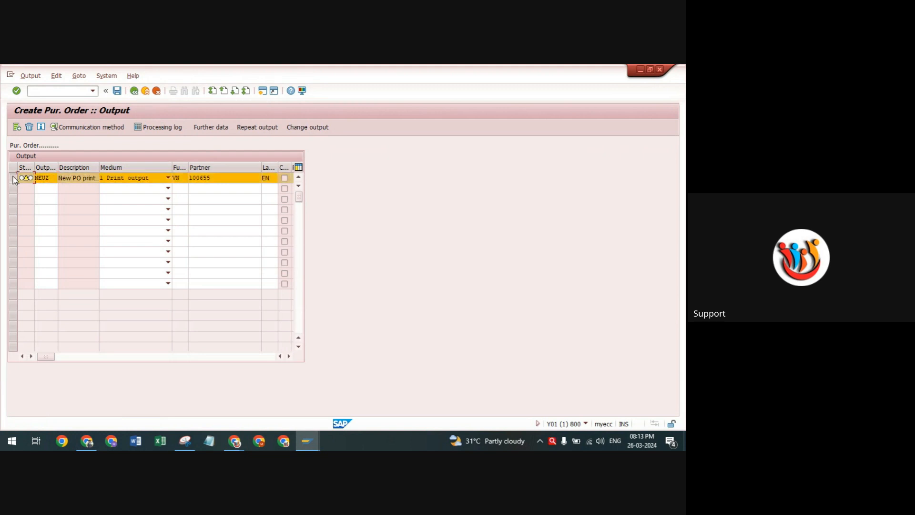
left_click(218, 128)
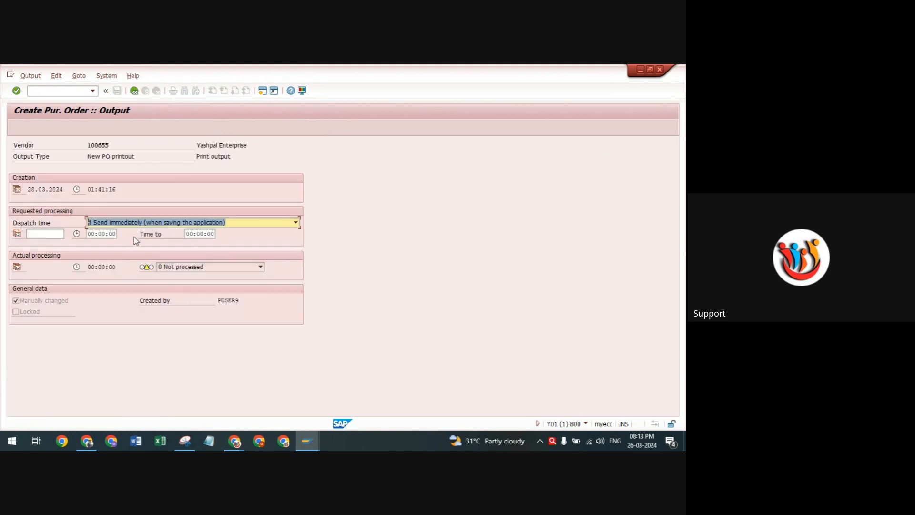
left_click(134, 91)
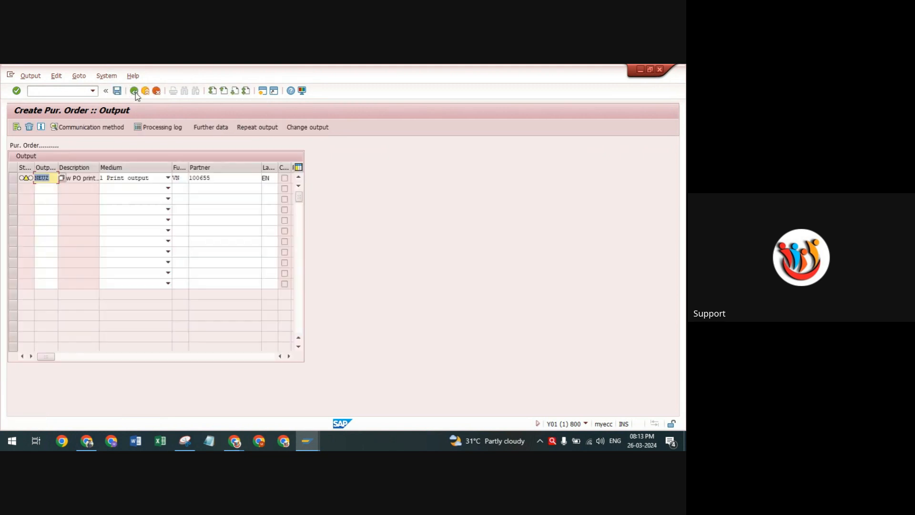
left_click(134, 91)
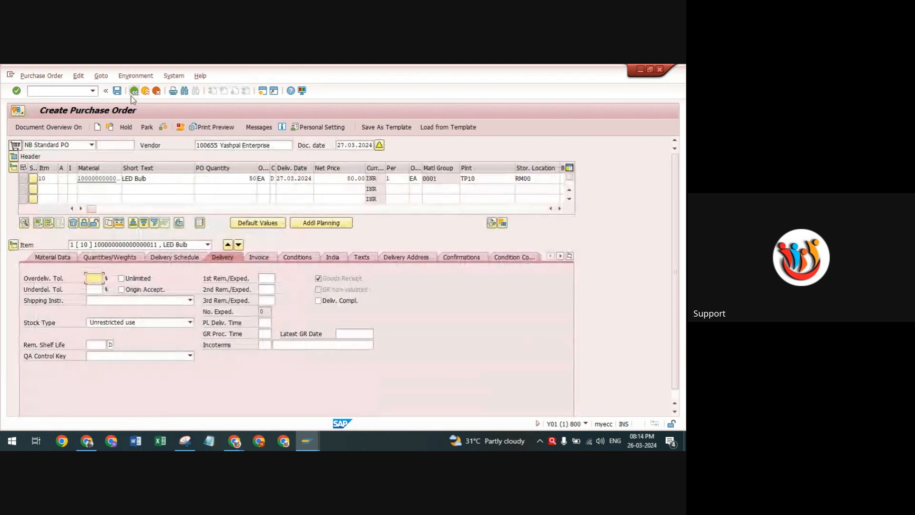
left_click(164, 125)
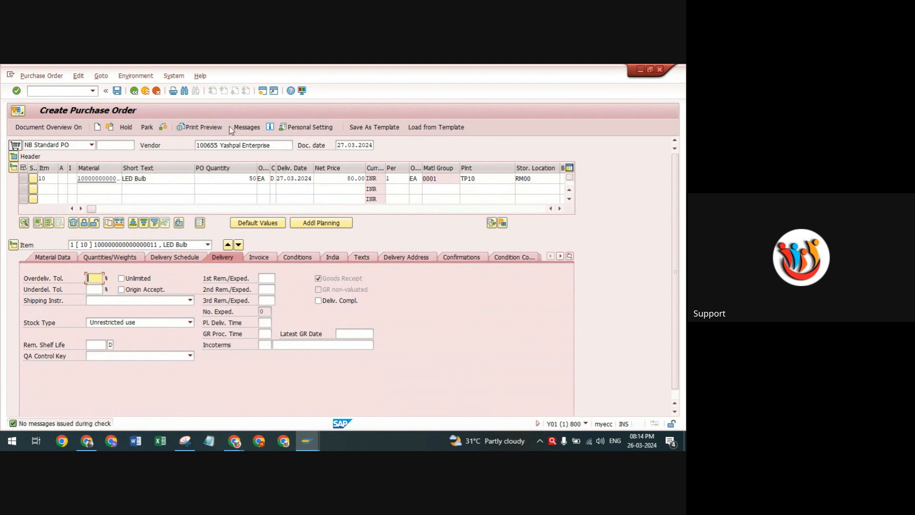
Open the print preview of the purchase order and review the vendor, delivery address, payment terms, and item pricing.
left_click(202, 128)
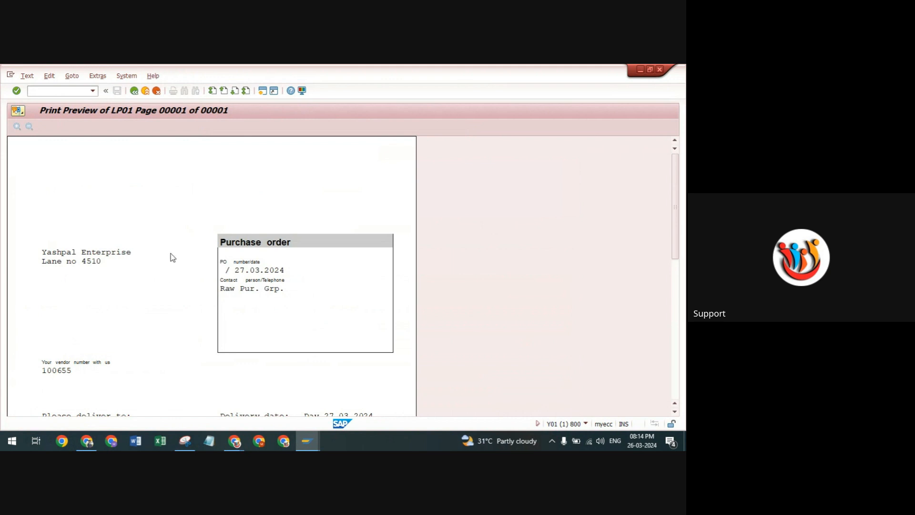
scroll(173, 259, "down", 3)
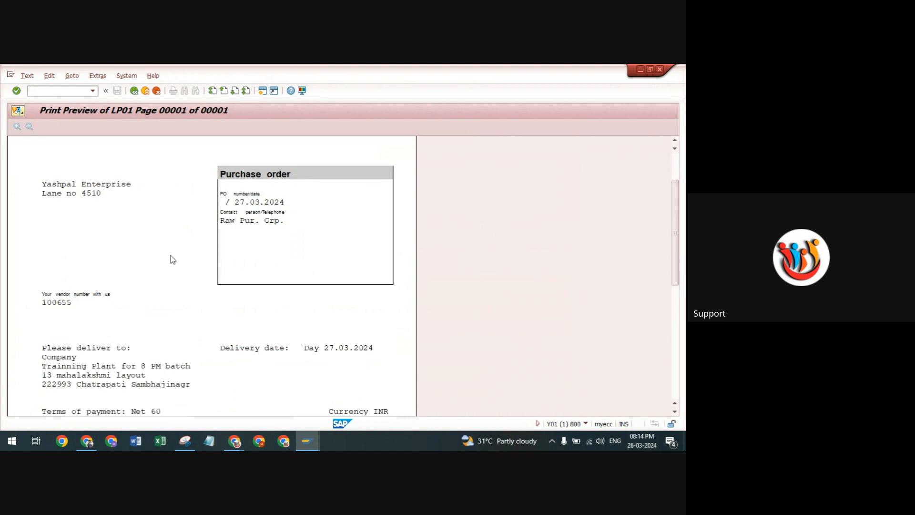
scroll(173, 259, "down", 8)
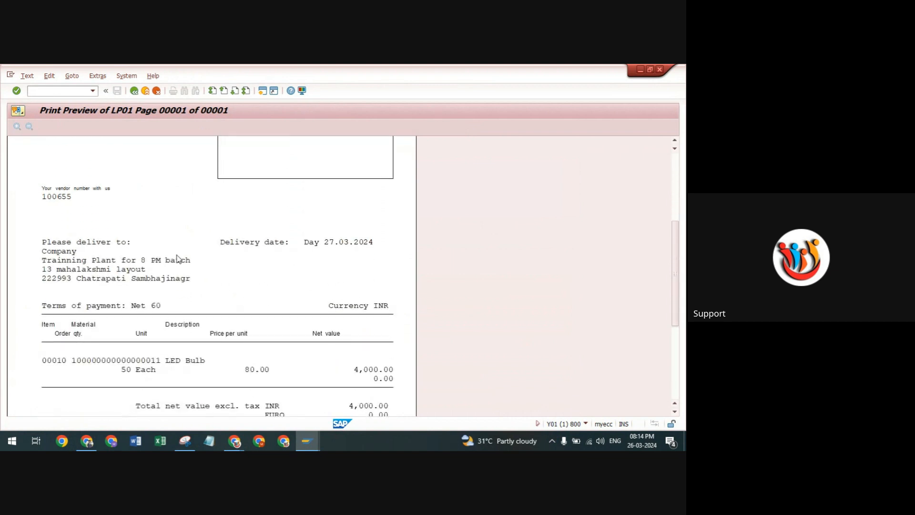
scroll(178, 258, "down", 2)
scroll(182, 277, "up", 3)
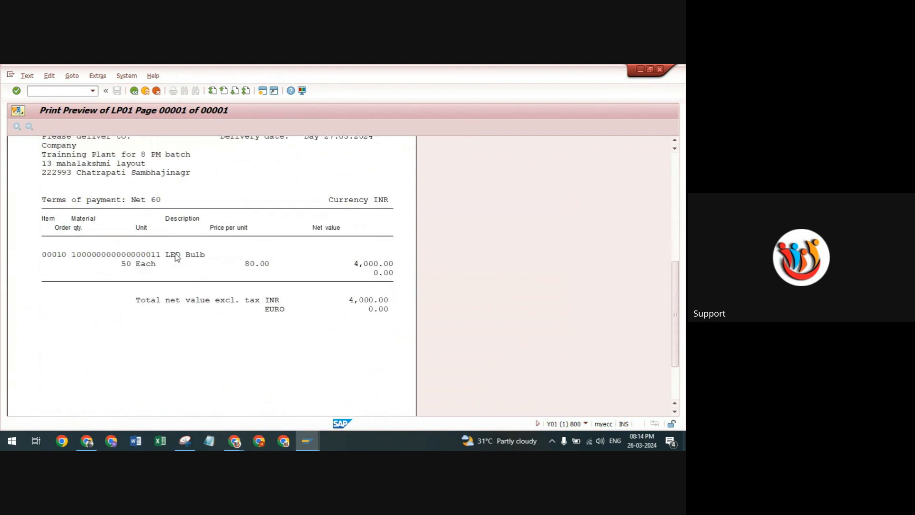
mouse_move(234, 441)
left_click(217, 417)
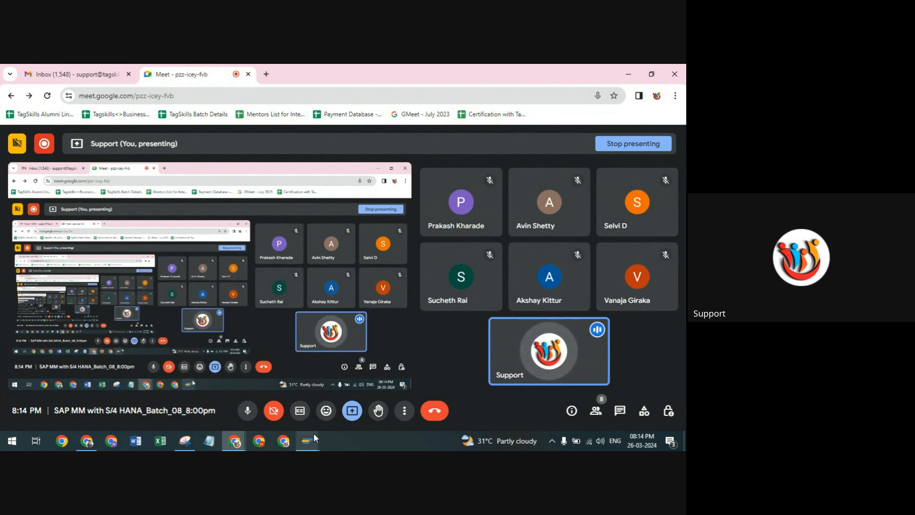
mouse_move(311, 429)
left_click(315, 398)
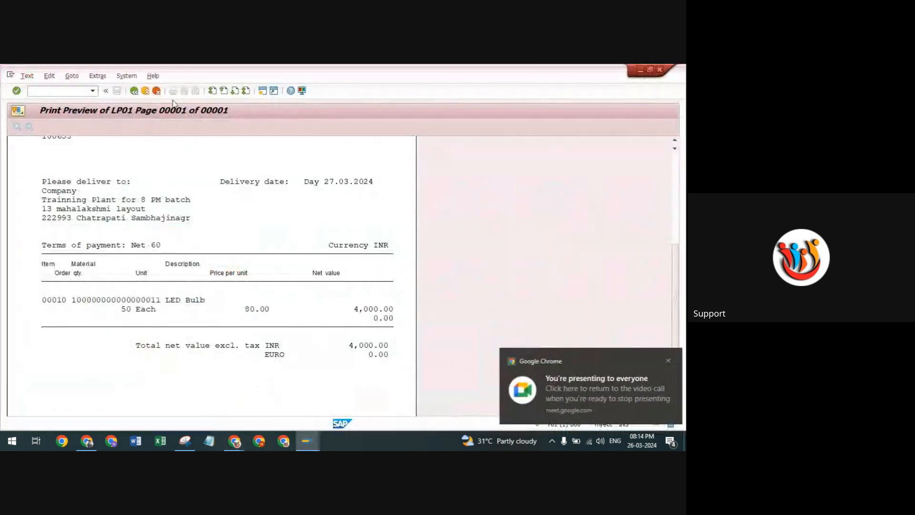
Close the print preview and recheck the NEUZ output in the purchase order's messages.
left_click(134, 91)
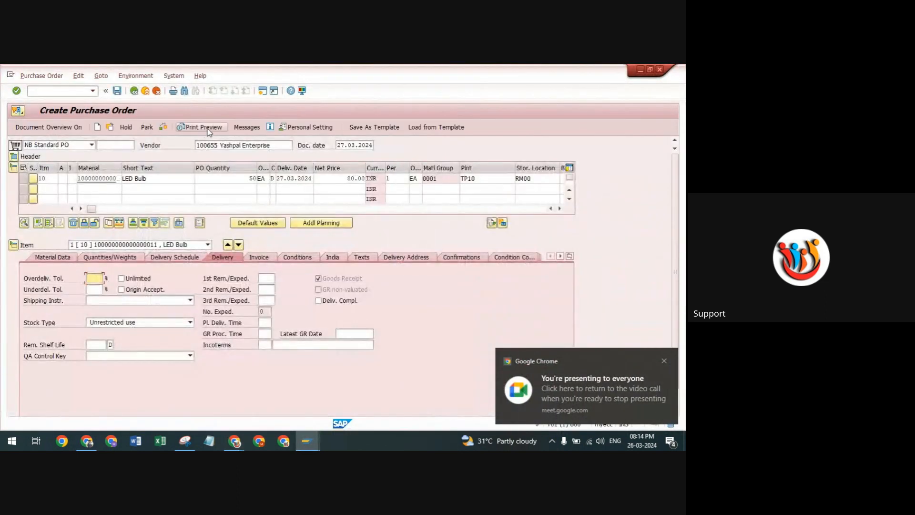
left_click(245, 127)
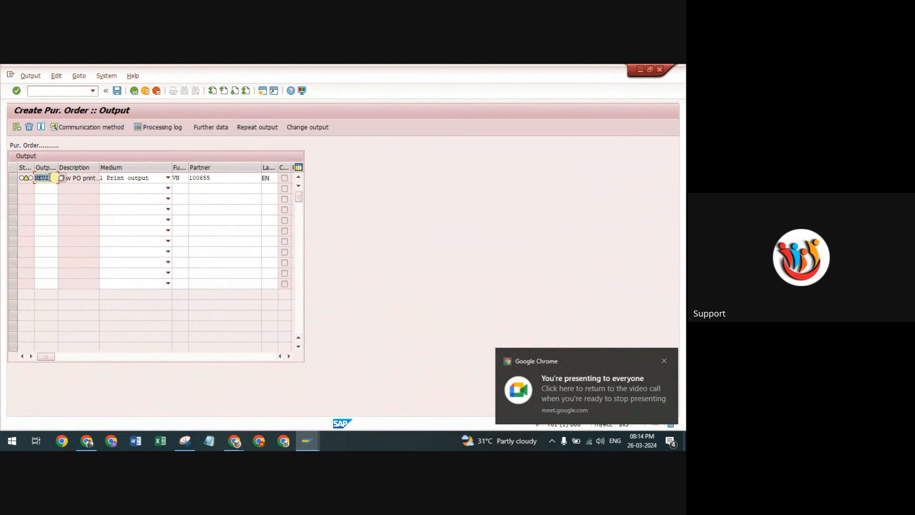
key("Return")
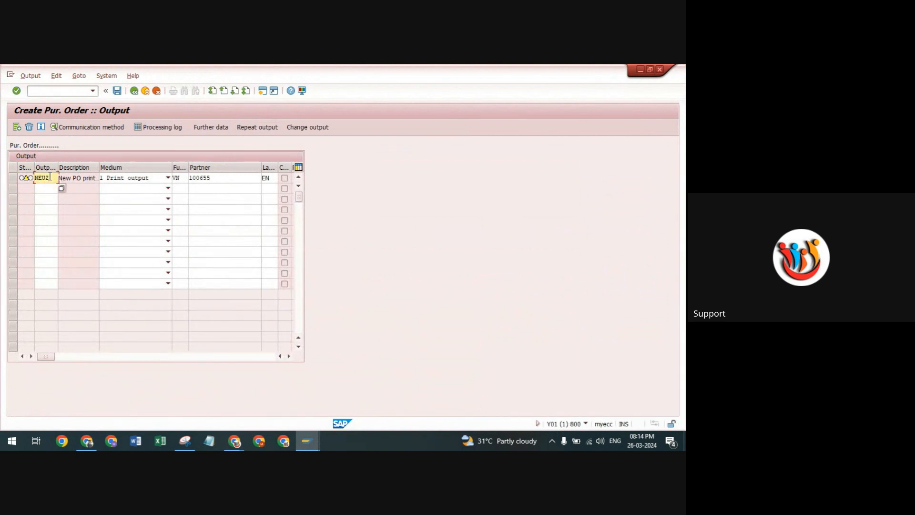
double_click(50, 177)
Leave the output messages and exit the purchase order without saving it.
left_click(134, 91)
left_click(133, 91)
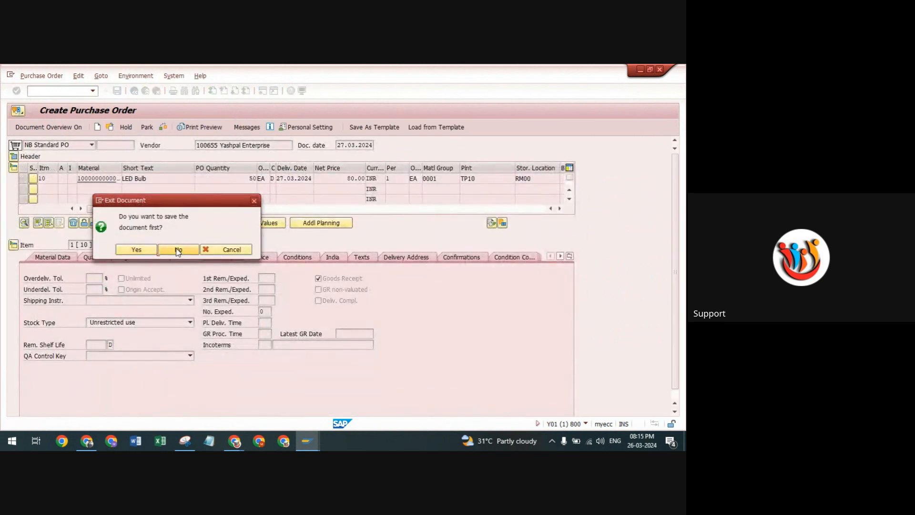
left_click(177, 250)
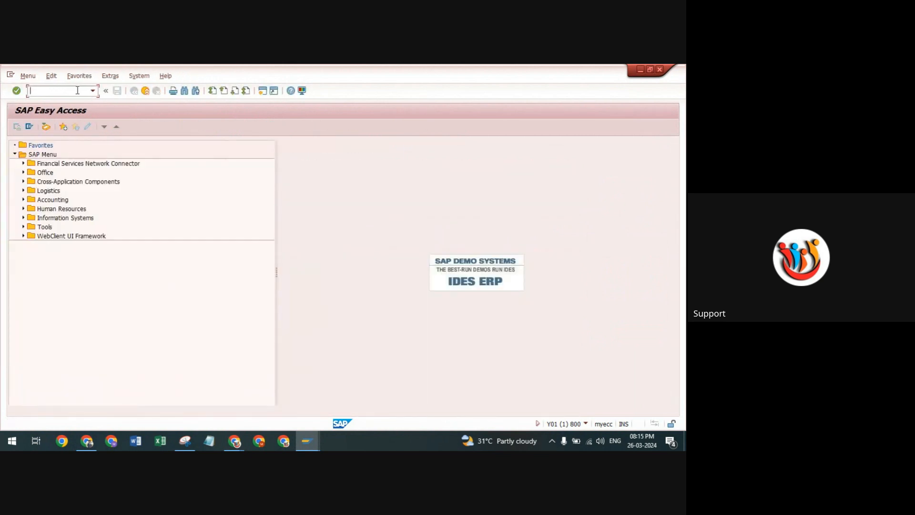
type("me")
key("Return")
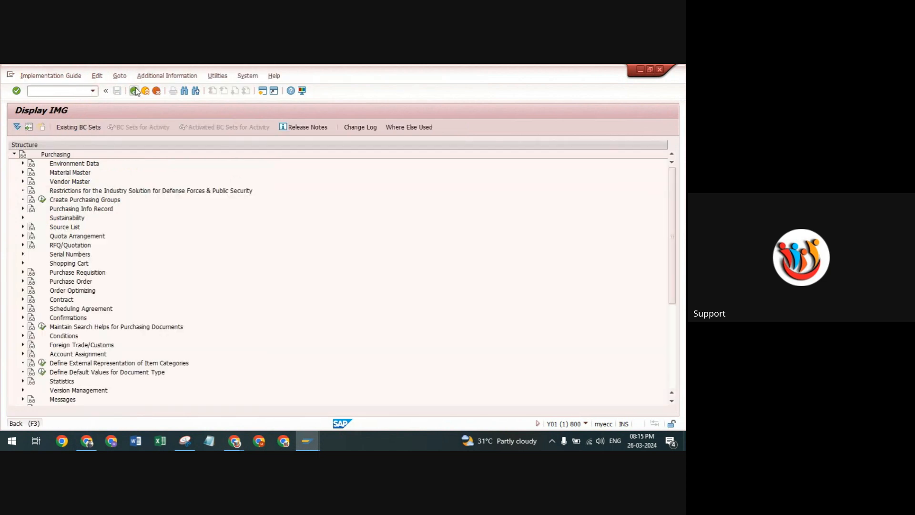
left_click(134, 90)
Start a new purchase order with transaction ME21N, choose document type ZNBP Std PO Doc for TP10, and exit without saving.
left_click(93, 91)
left_click(48, 111)
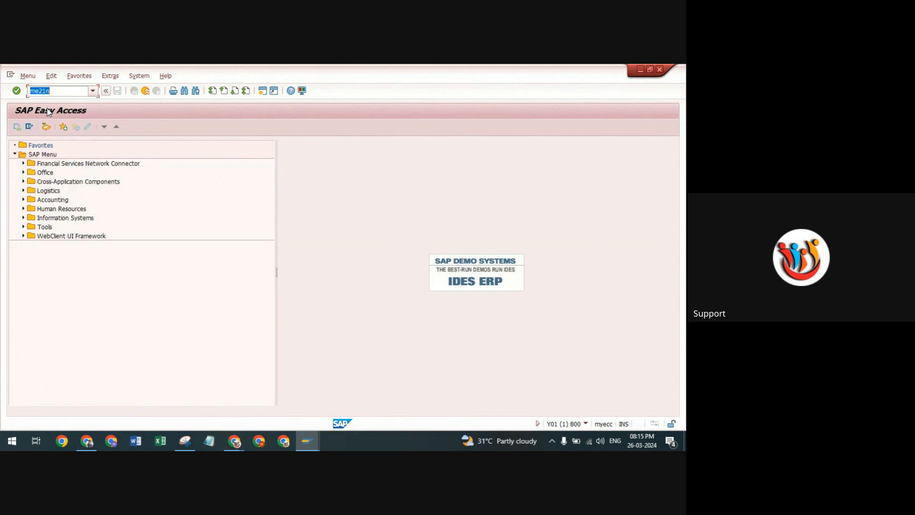
key("Return")
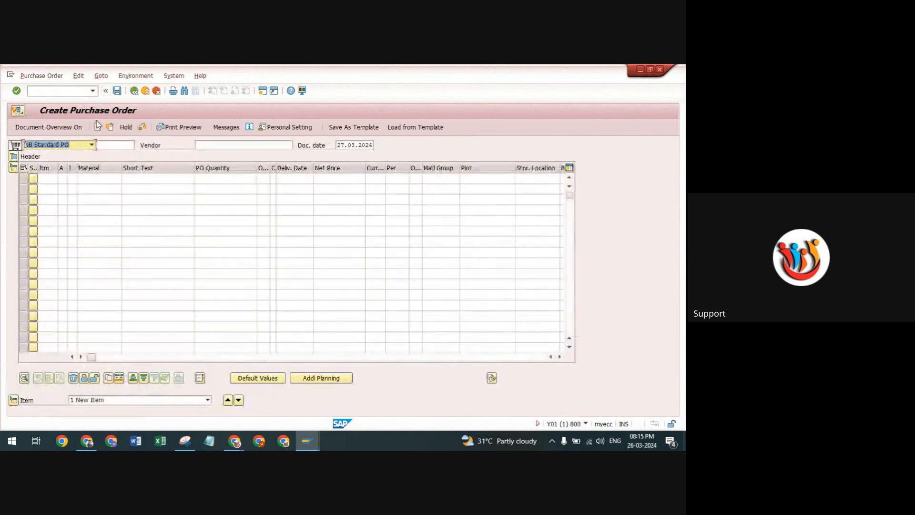
left_click(92, 145)
type("znbp")
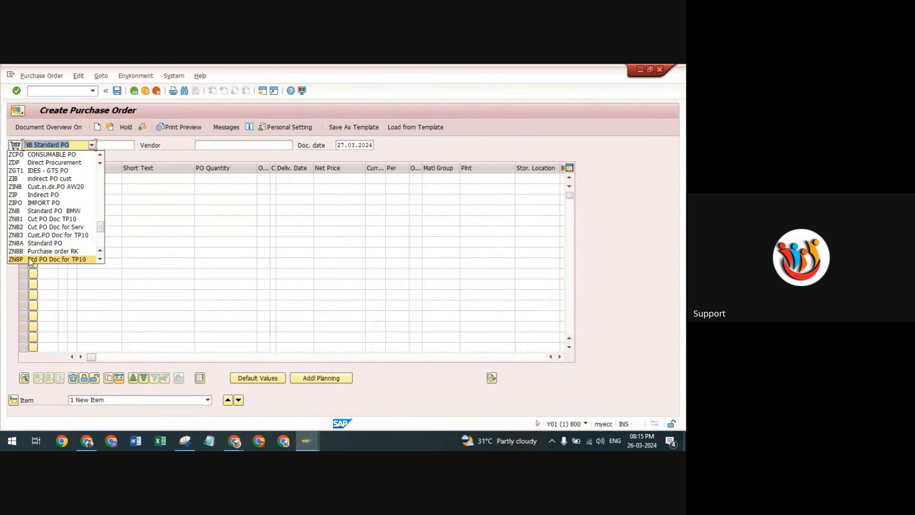
left_click(11, 260)
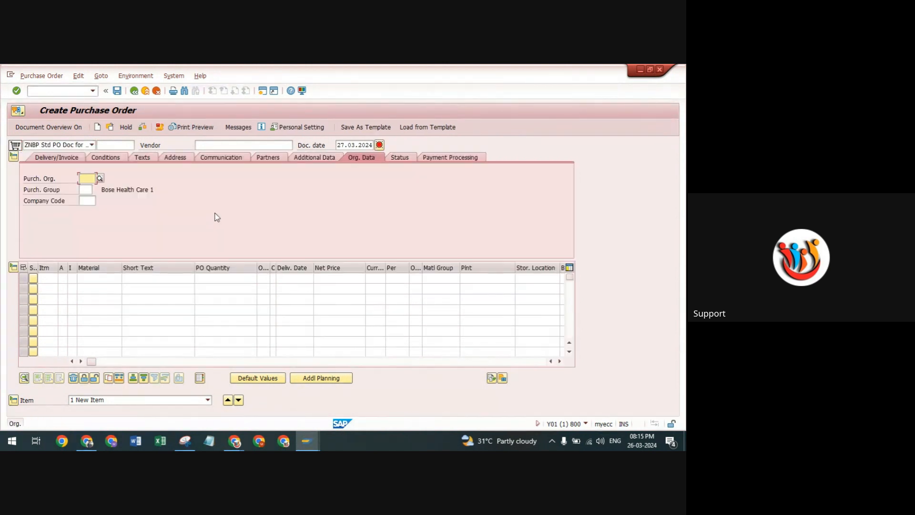
left_click(134, 92)
left_click(178, 250)
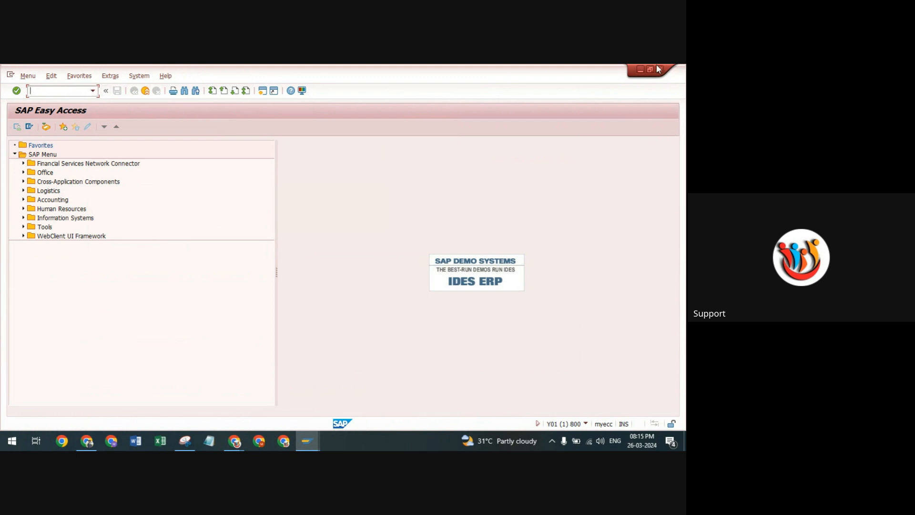
left_click(640, 69)
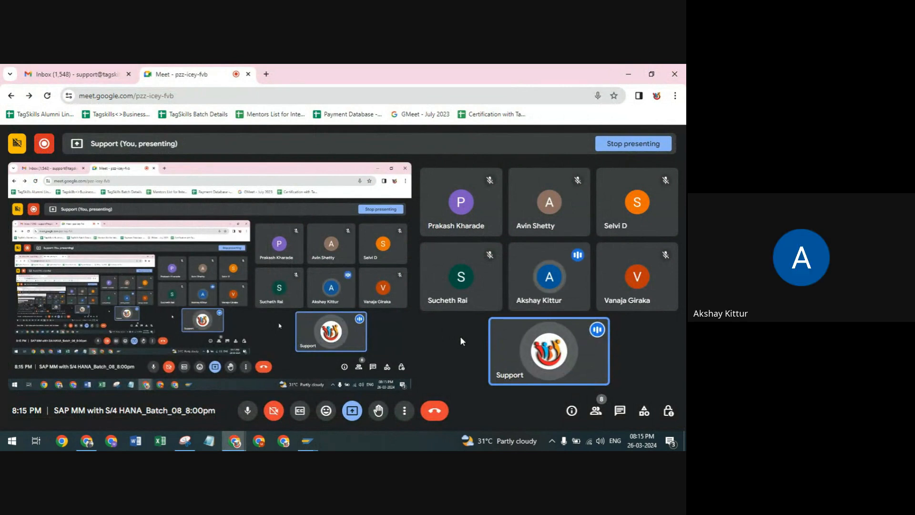
left_click(314, 383)
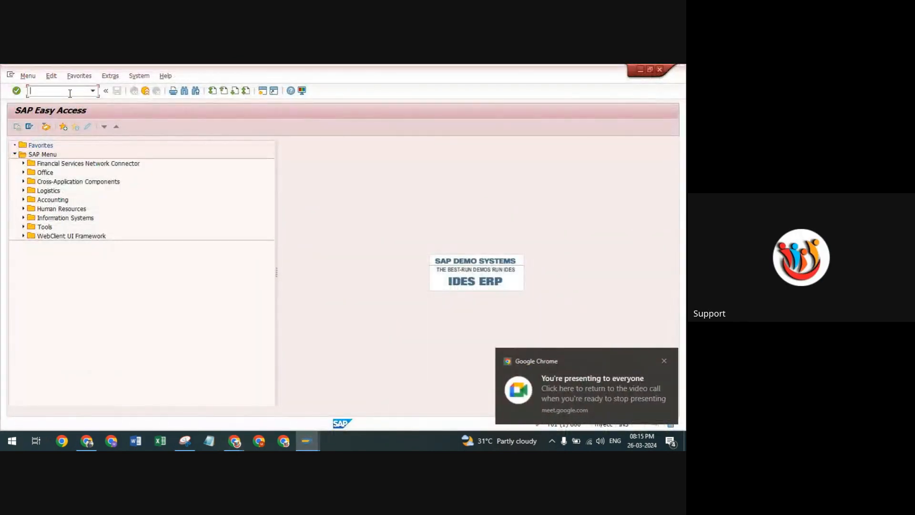
Open the purchasing configuration with transaction OLME and expand Output Control under Messages.
type("olme")
key("Return")
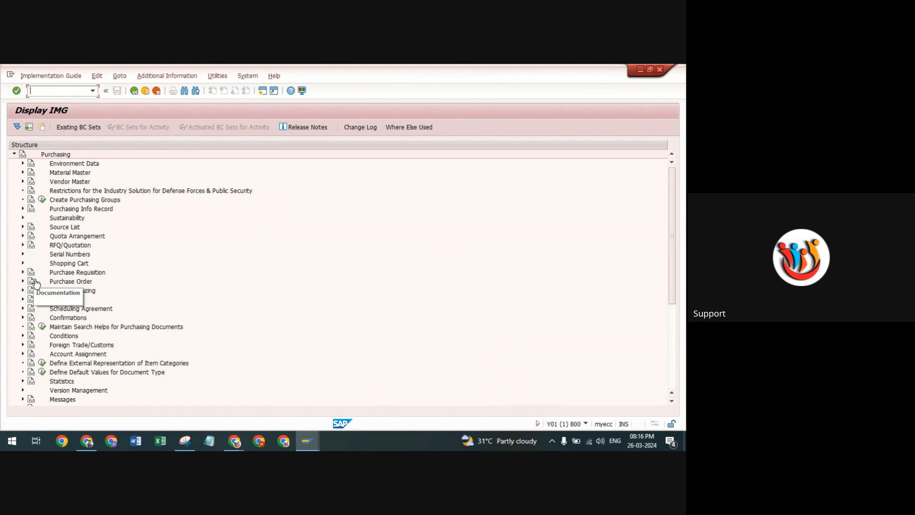
scroll(81, 292, "down", 6)
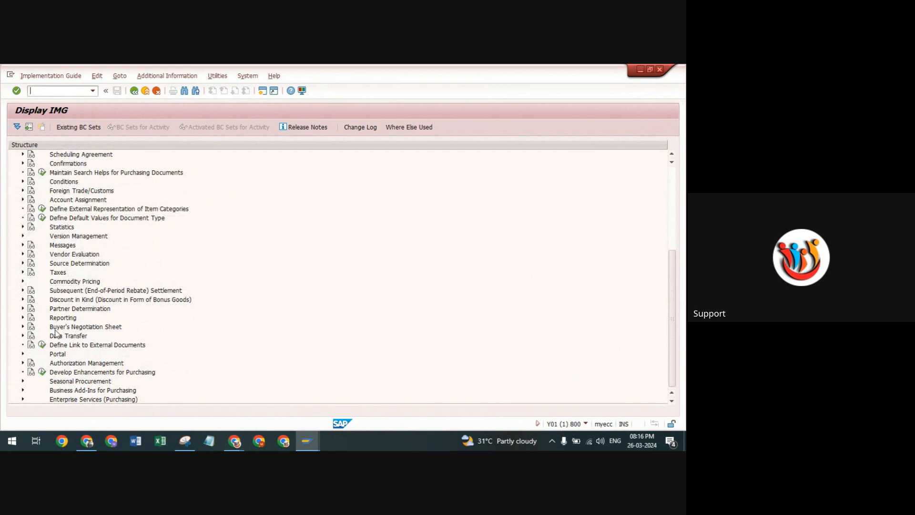
left_click(23, 245)
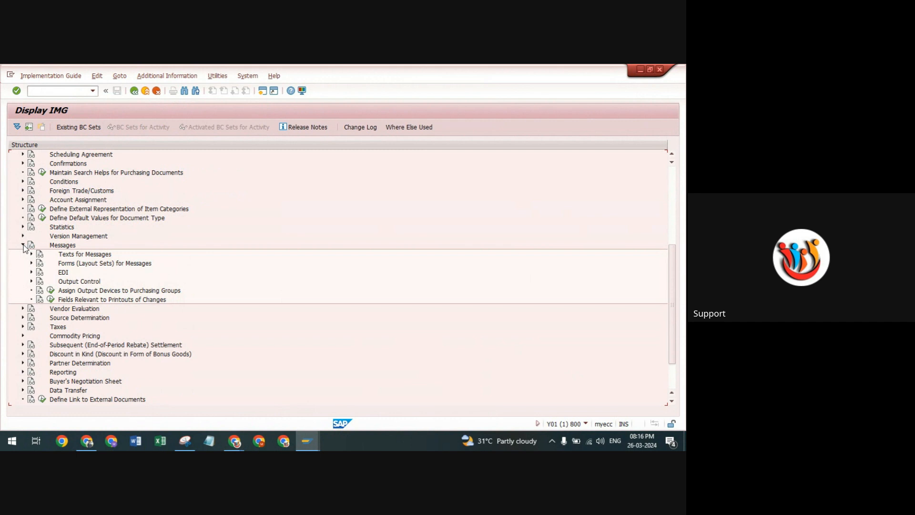
left_click(32, 282)
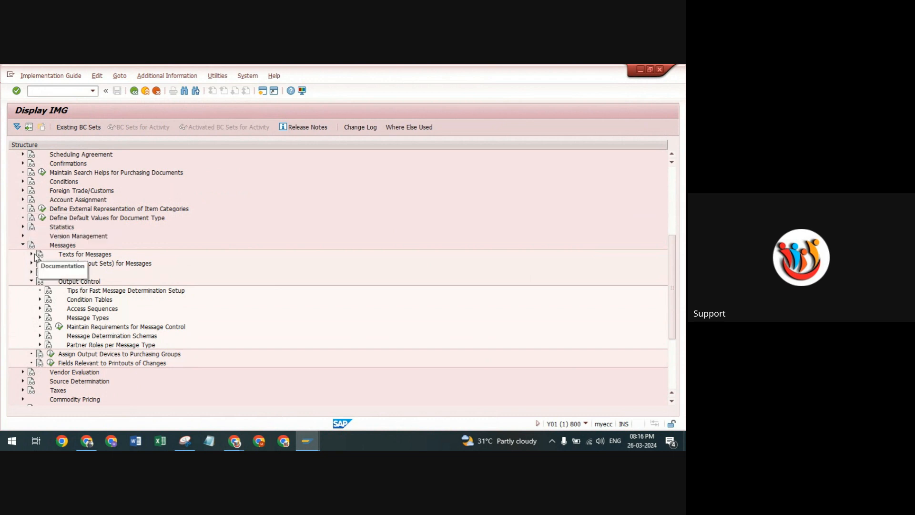
scroll(45, 258, "up", 3)
scroll(62, 320, "down", 4)
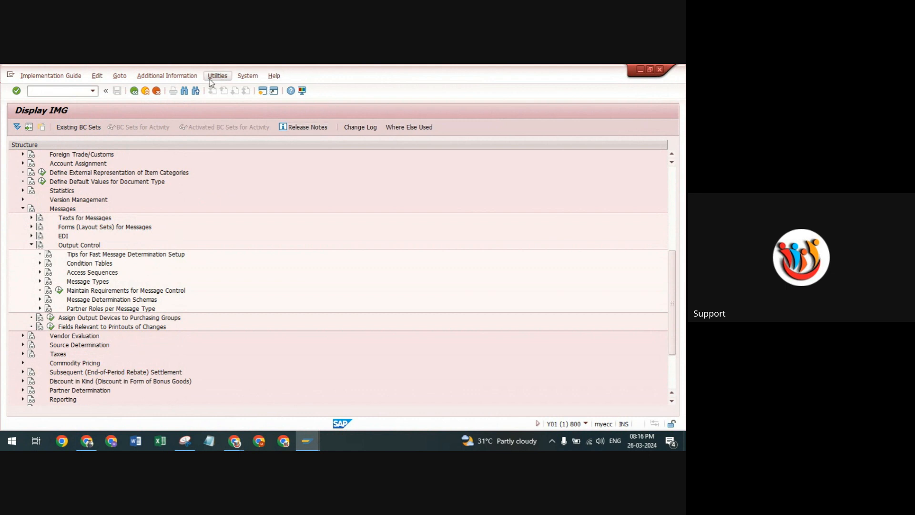
Show the activity keys as additional information beside the purchasing structure and bring the expanded Output Control activities under Messages into view.
left_click(193, 76)
mouse_move(205, 88)
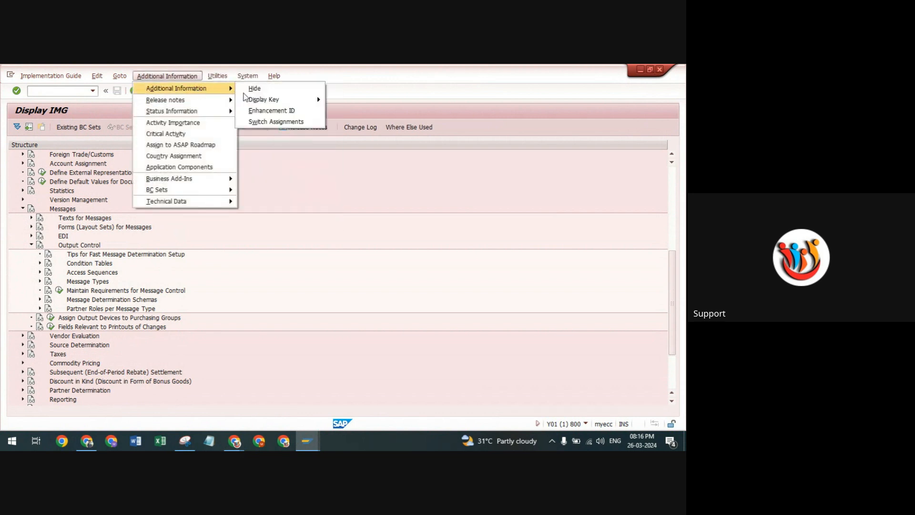
mouse_move(265, 105)
left_click(355, 110)
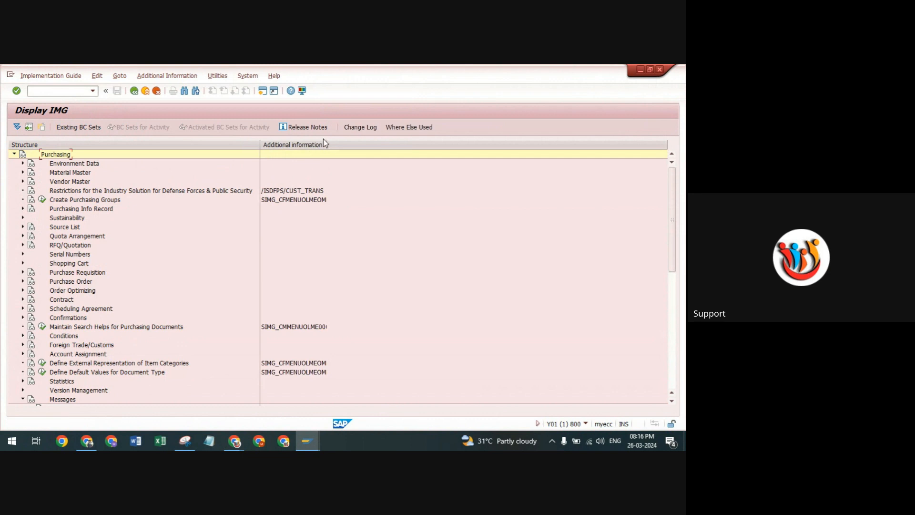
scroll(160, 250, "down", 7)
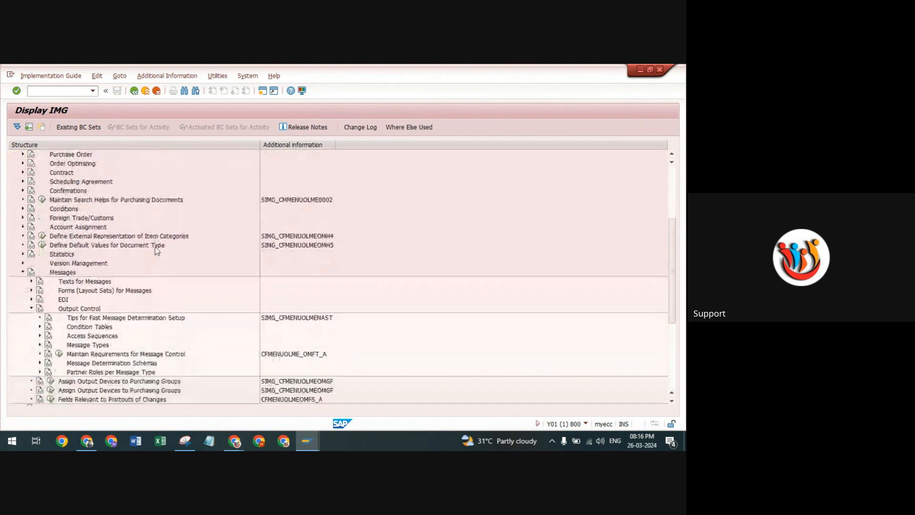
scroll(156, 248, "down", 1)
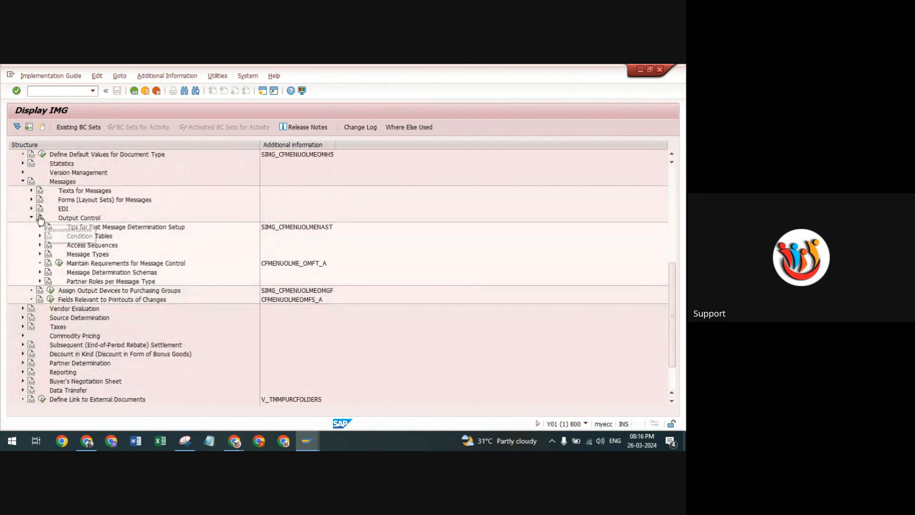
left_click(31, 226)
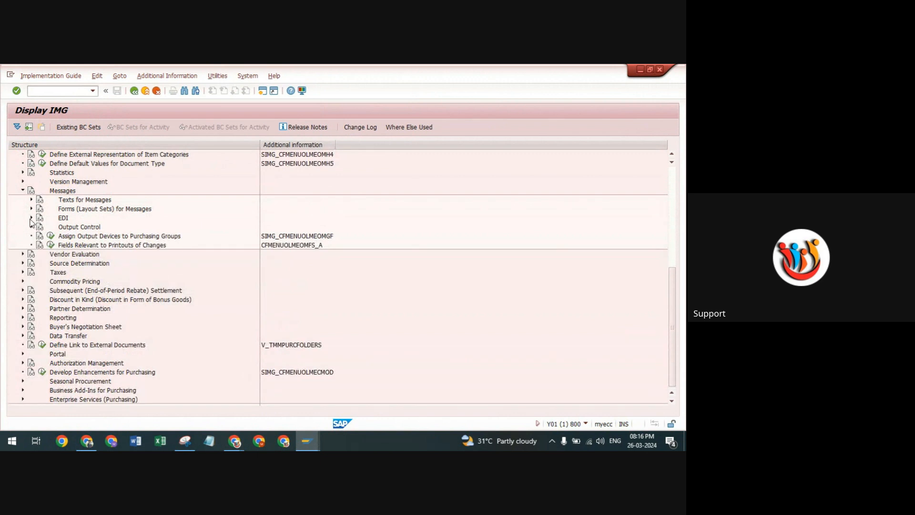
left_click(31, 226)
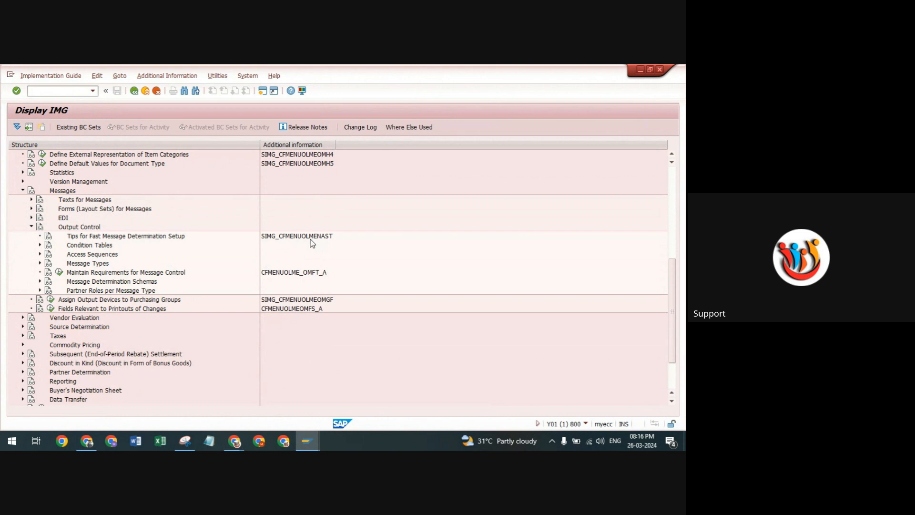
left_click(237, 442)
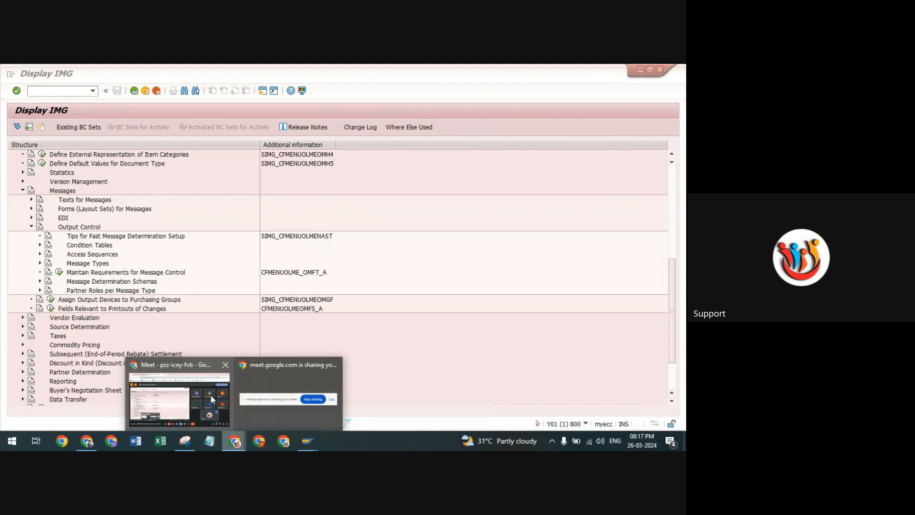
left_click(212, 399)
left_click(245, 415)
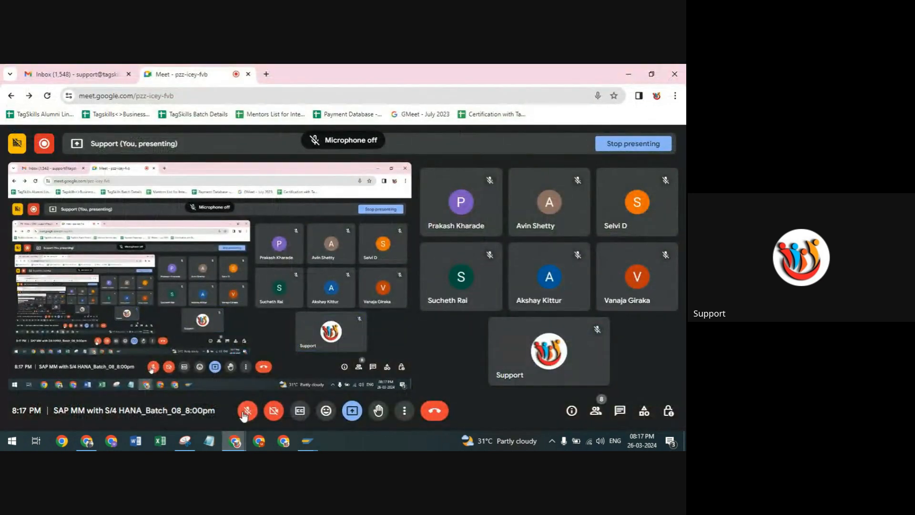
left_click(245, 415)
mouse_move(310, 430)
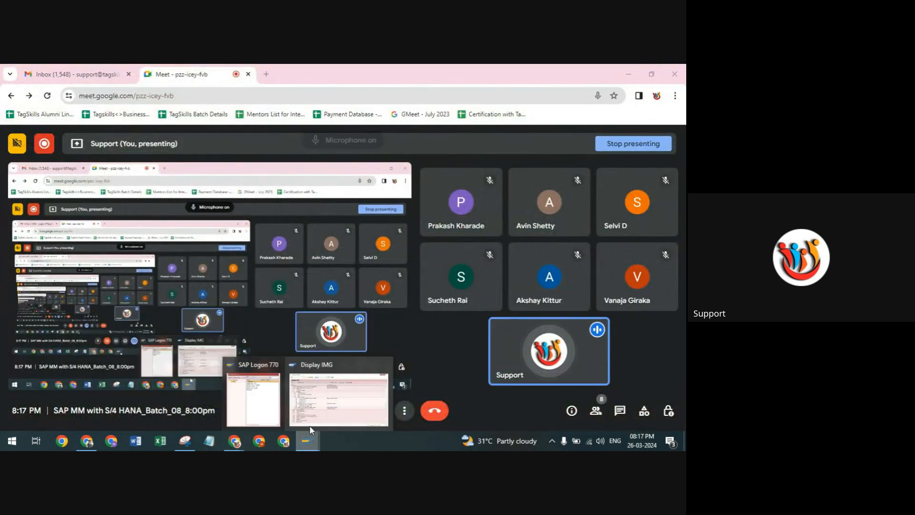
left_click(333, 400)
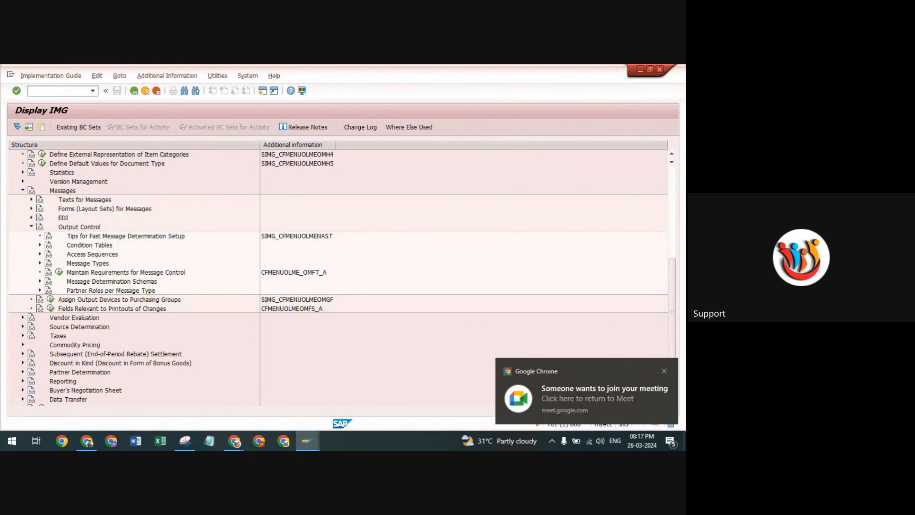
Switch to the Google Meet call and admit the participant waiting to join.
left_click(235, 441)
left_click(193, 392)
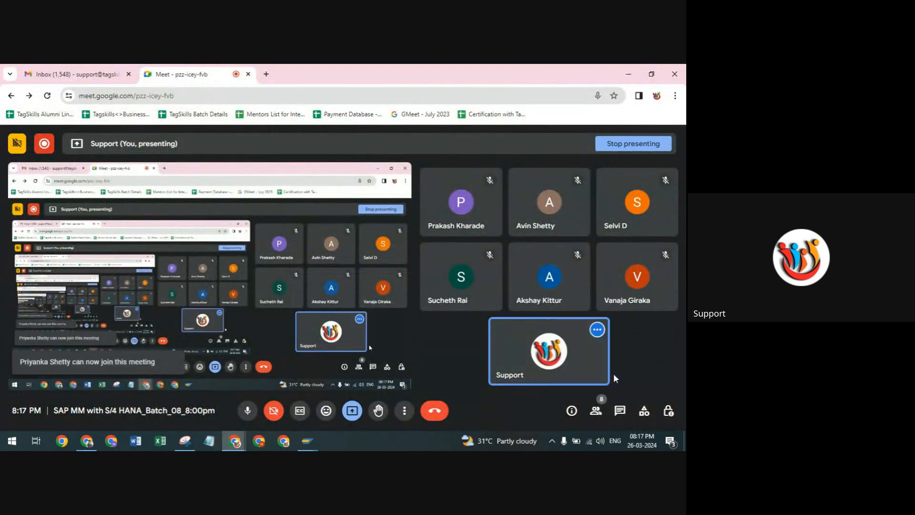
Switch back to the SAP Display IMG window and expand Condition Tables under Output Control.
left_click(307, 441)
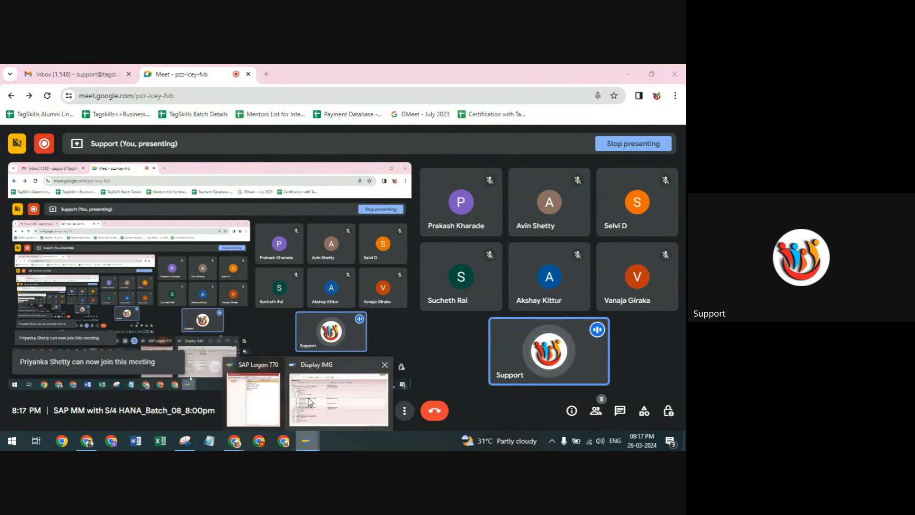
left_click(337, 397)
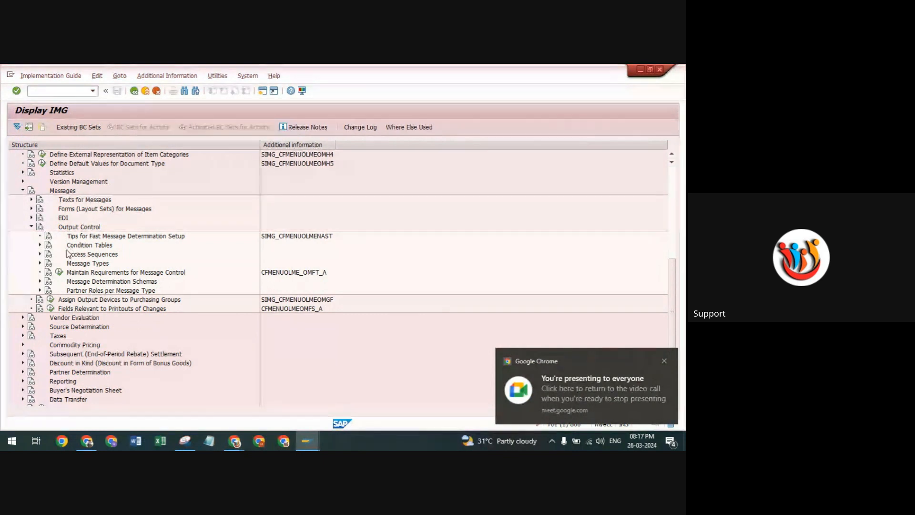
left_click(40, 245)
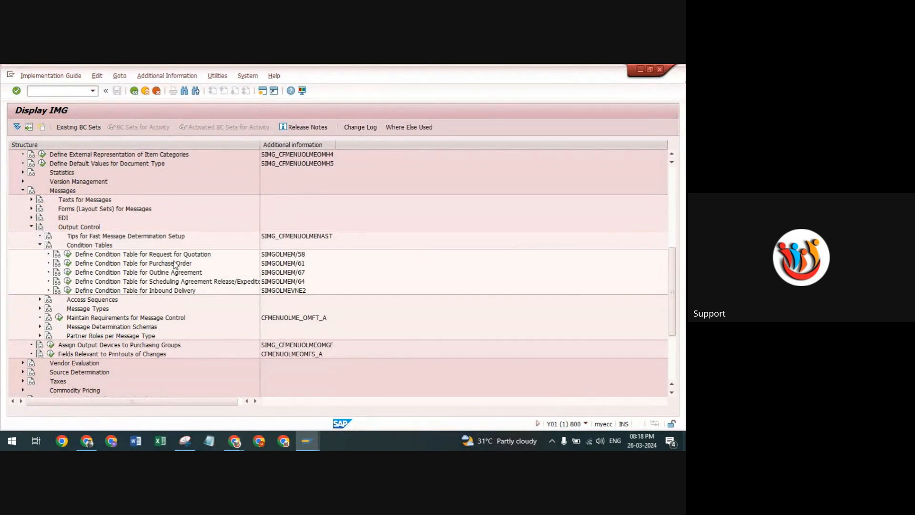
Start creating a purchase order condition table and try existing table 025 as the new table's number.
left_click(67, 264)
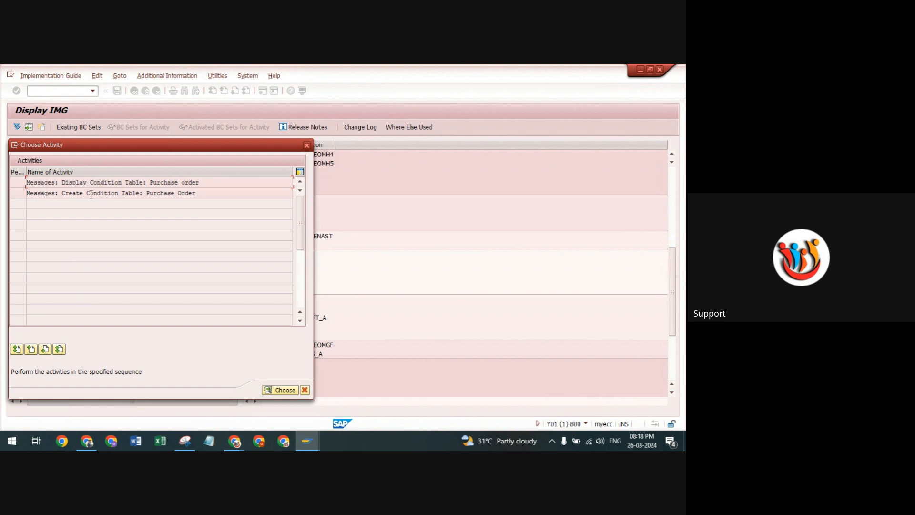
double_click(49, 193)
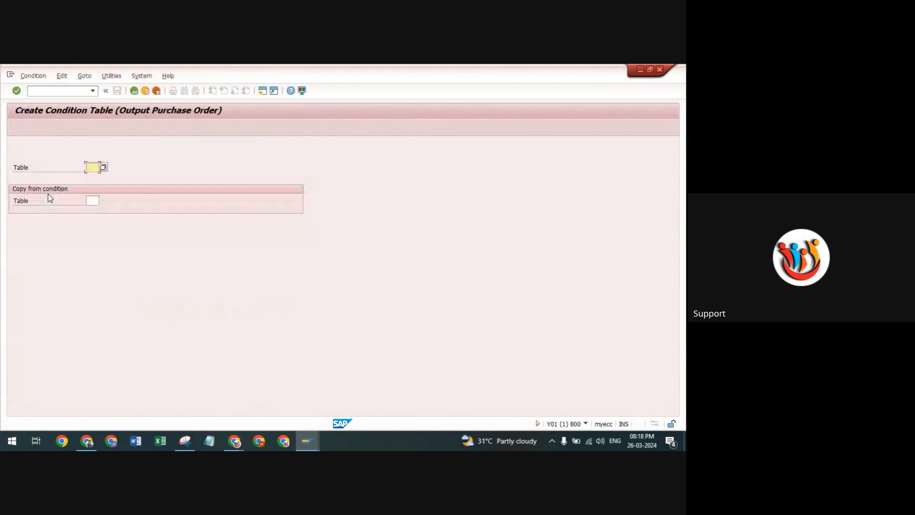
left_click(103, 167)
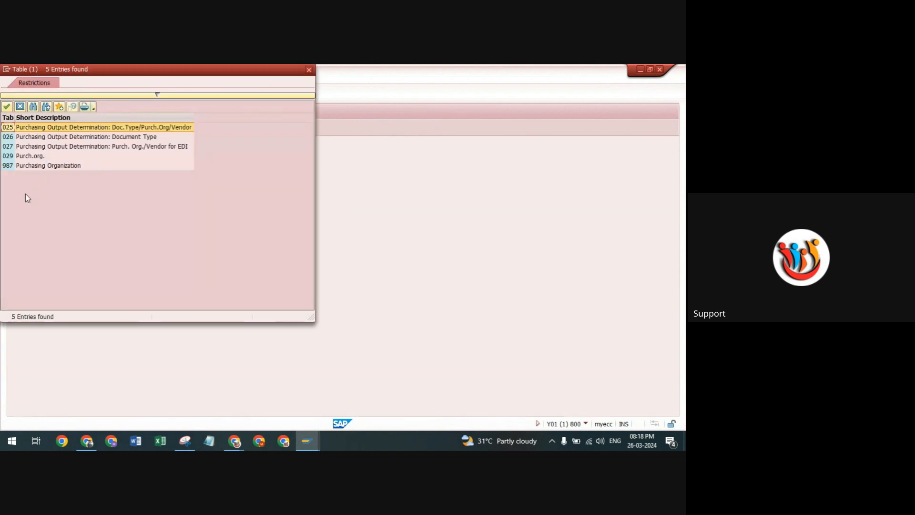
left_click(309, 70)
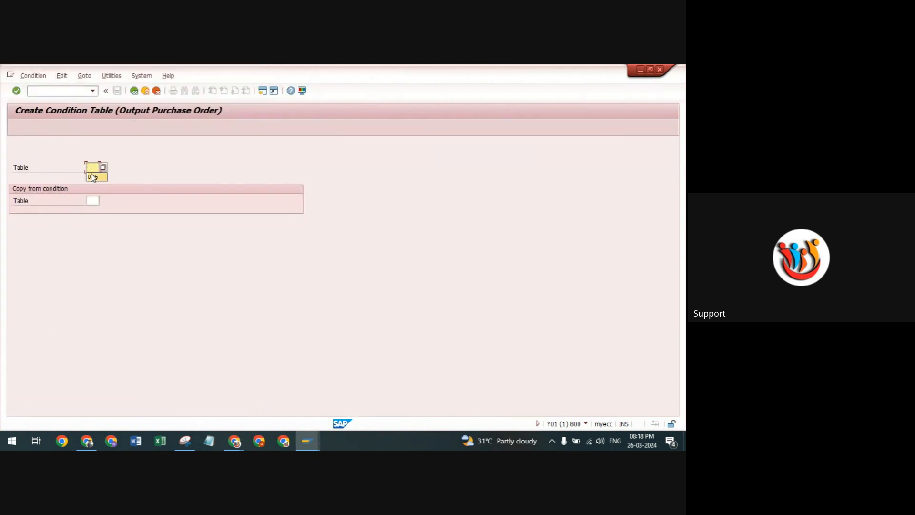
key("Return")
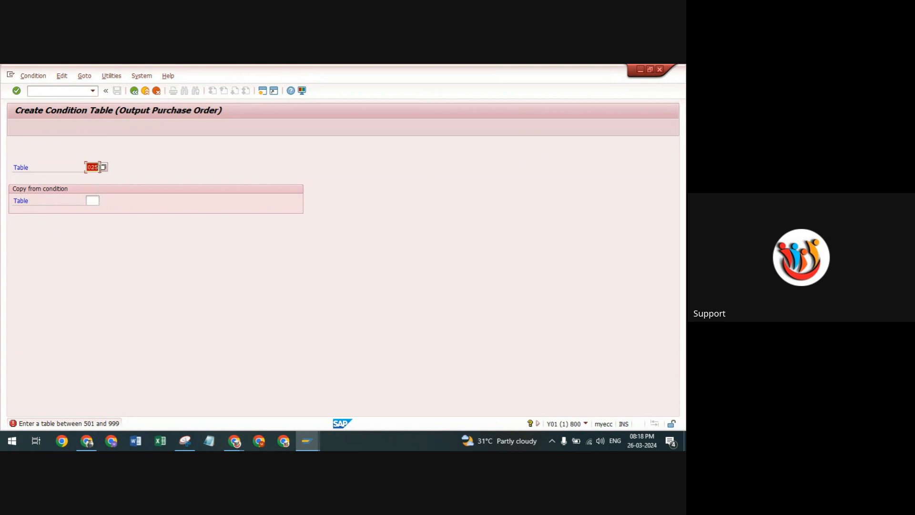
key("Delete")
Use table 025 as the template for the new condition table, review its field overview, and leave without saving.
left_click(93, 200)
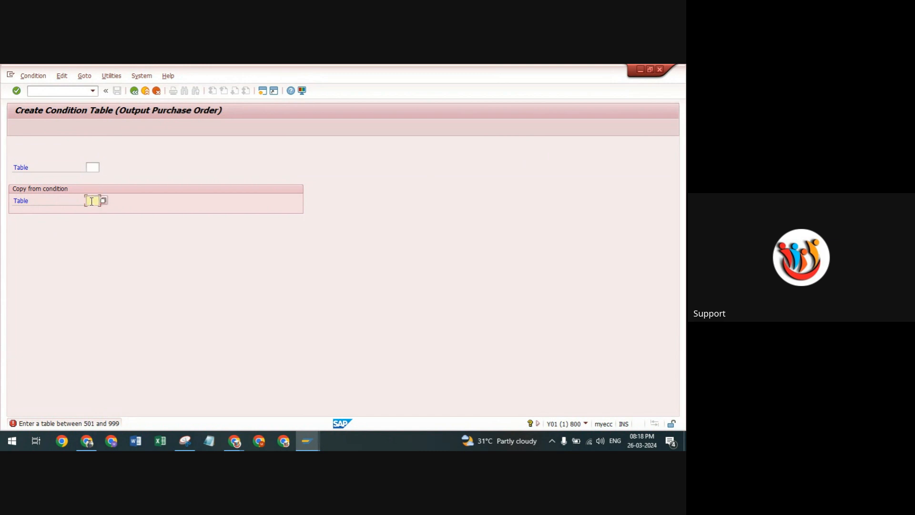
left_click(103, 202)
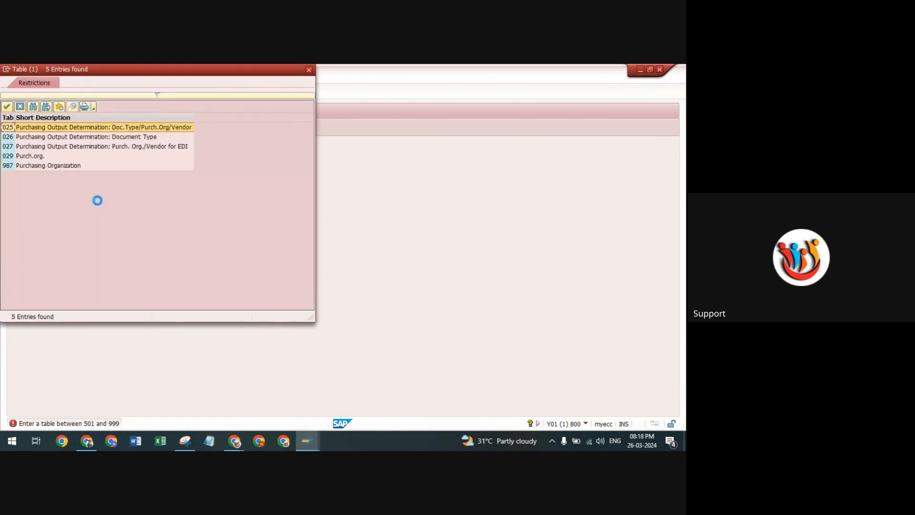
double_click(8, 127)
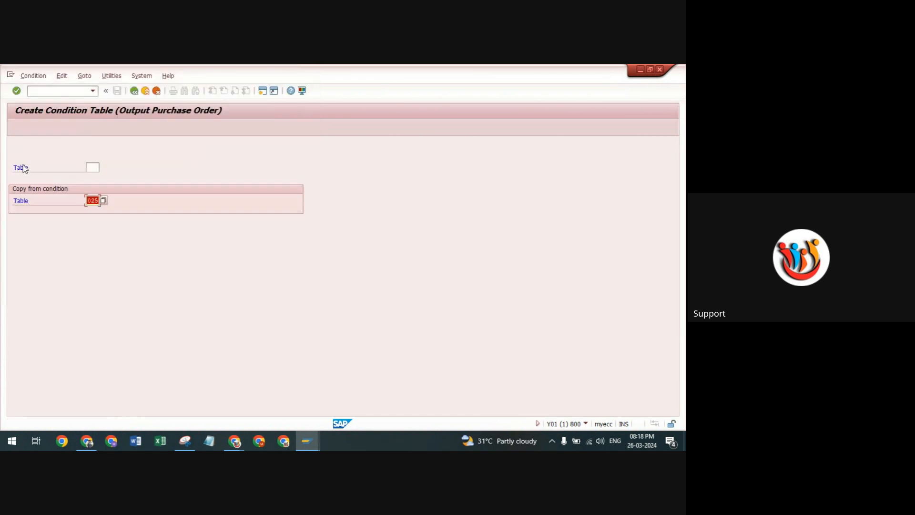
key("Return")
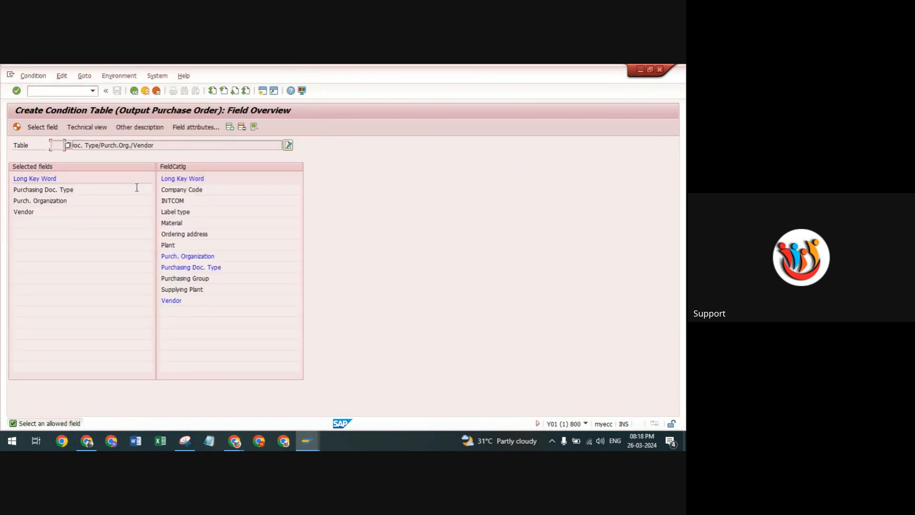
left_click(135, 92)
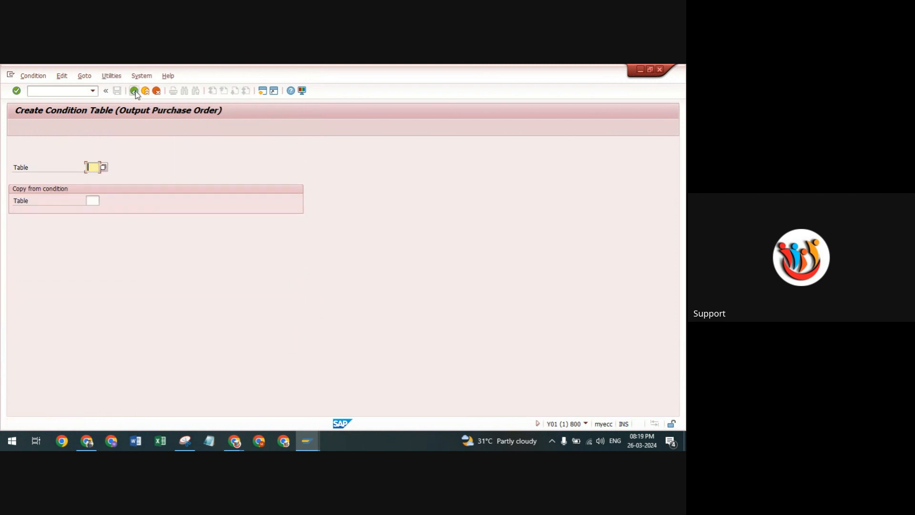
left_click(135, 91)
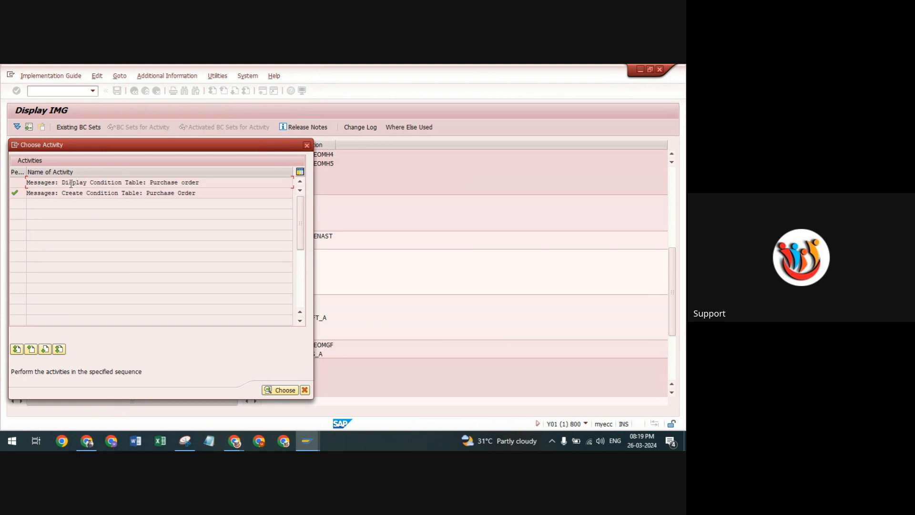
Display purchase order condition table 025 and examine its selected fields, including Vendor.
double_click(68, 183)
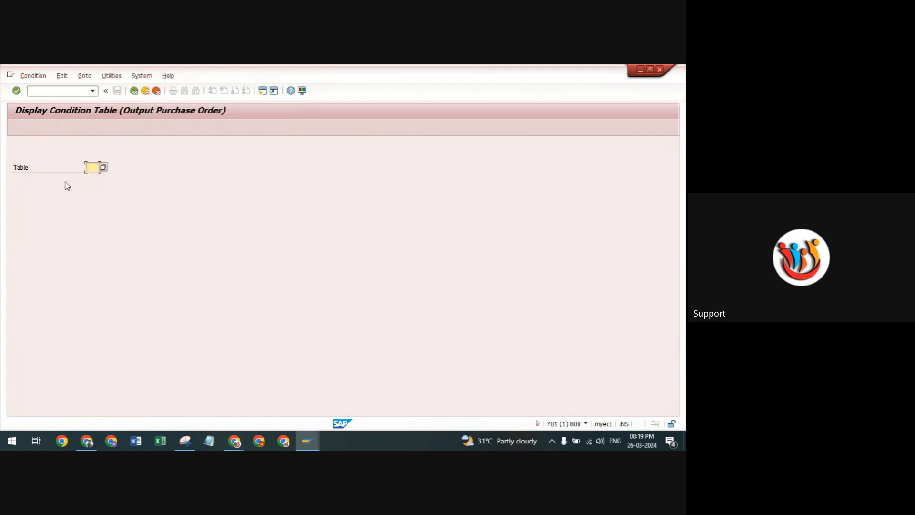
left_click(106, 168)
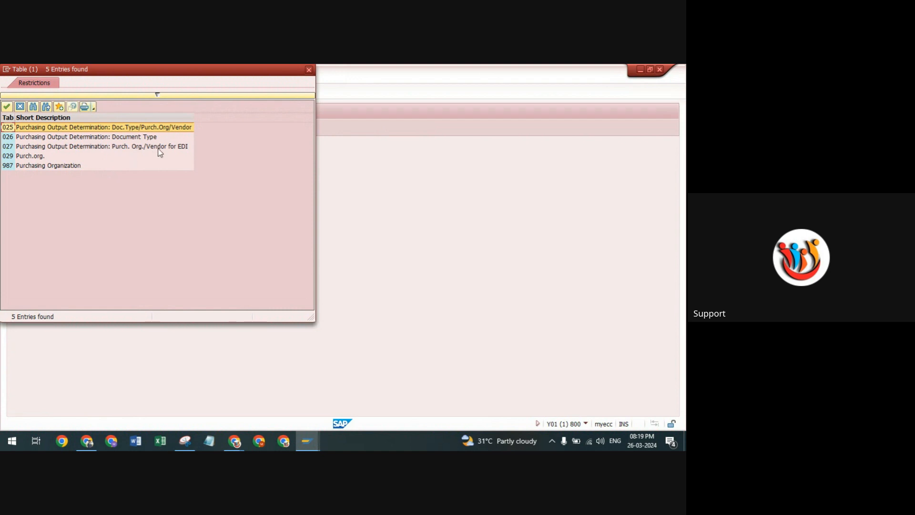
double_click(7, 127)
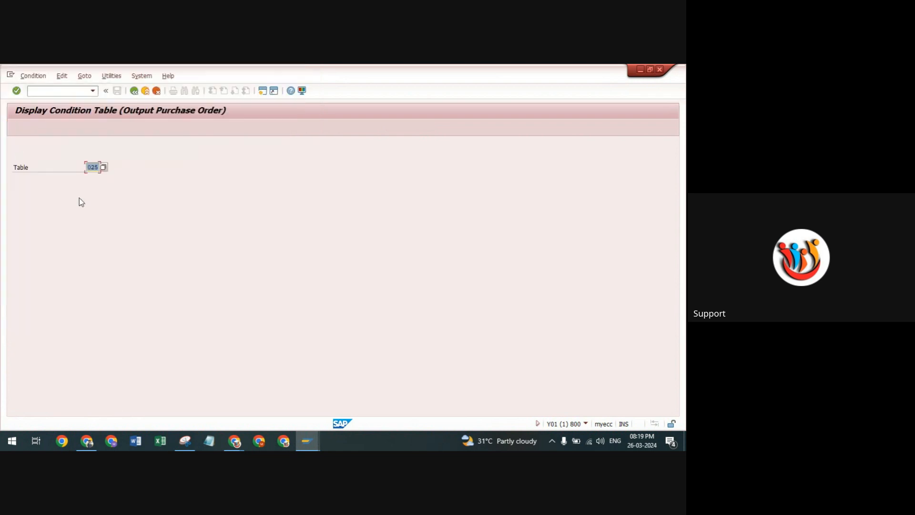
key("Return")
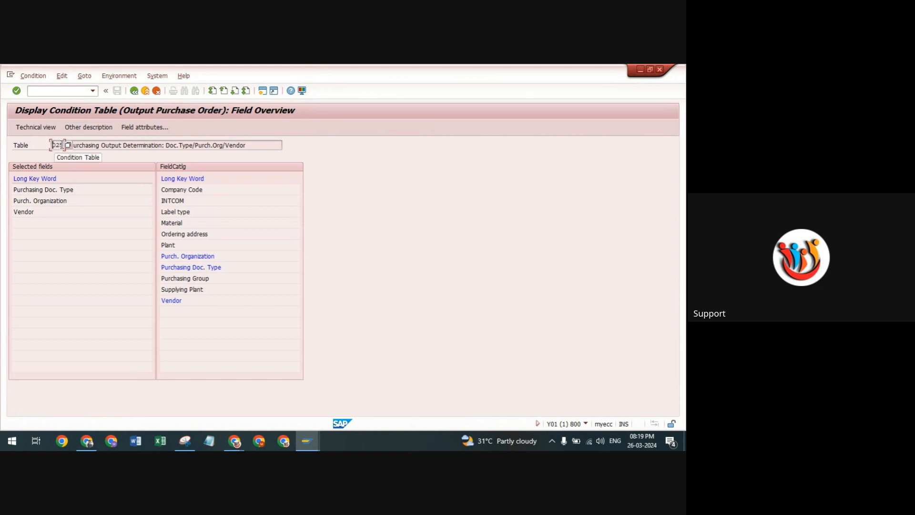
left_click_drag(64, 145, 25, 148)
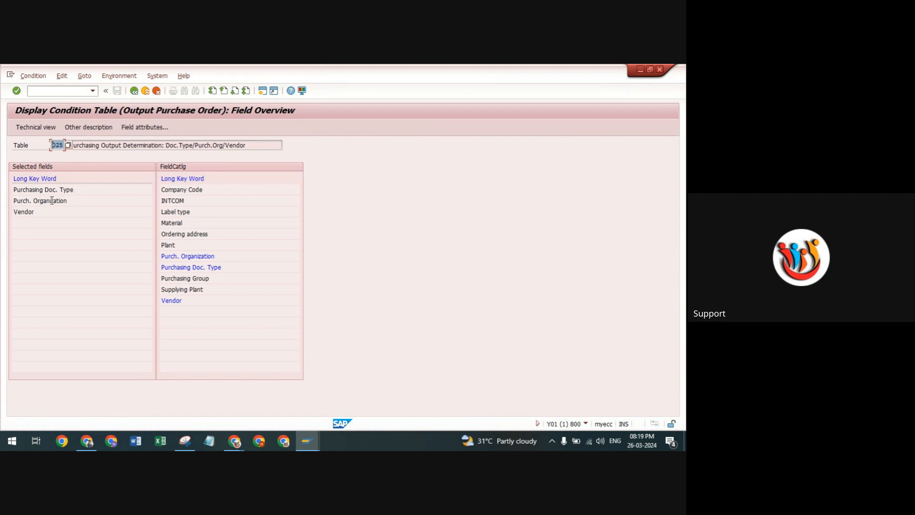
left_click(21, 213)
Examine the technical view and field catalog of condition table 025, and return to the IMG structure.
left_click(33, 128)
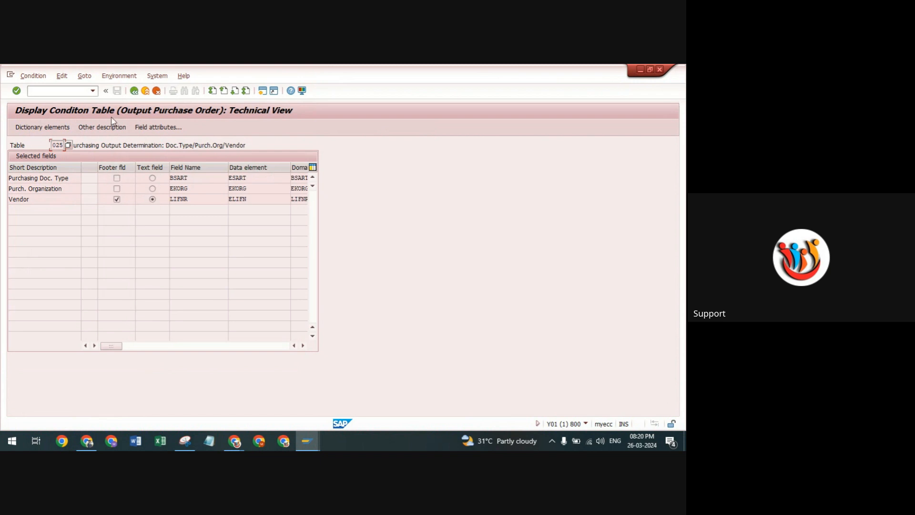
left_click(135, 91)
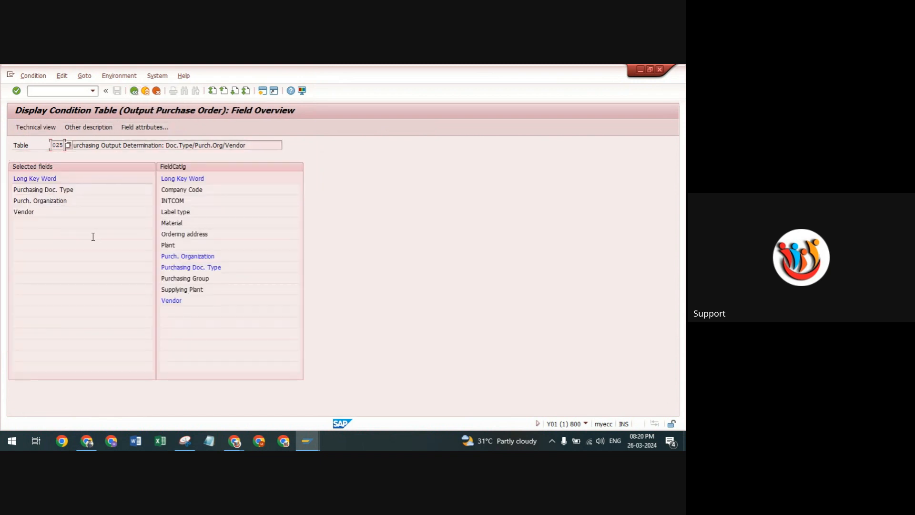
left_click(47, 202)
left_click(172, 245)
left_click(134, 91)
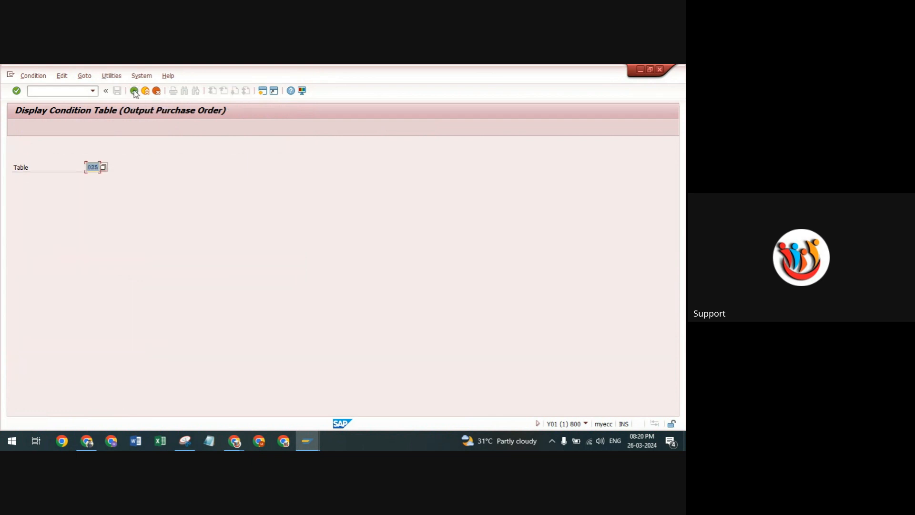
left_click(134, 92)
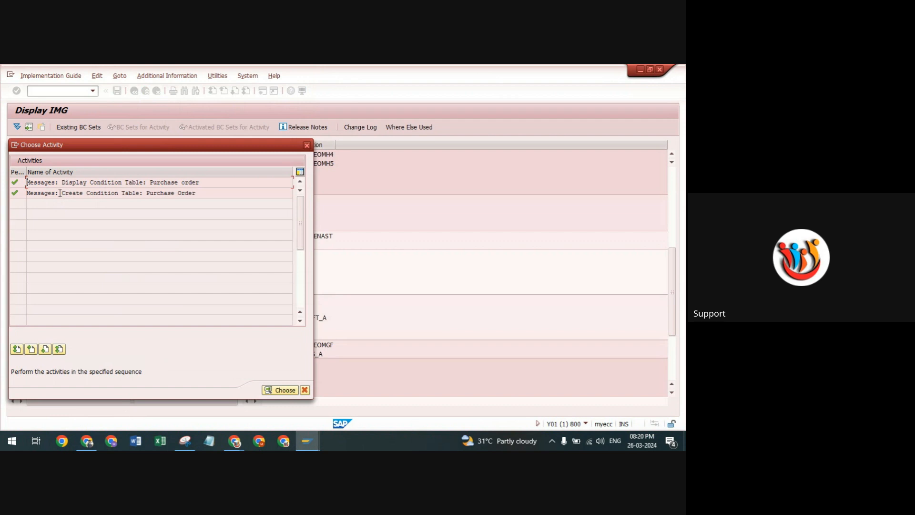
left_click(308, 149)
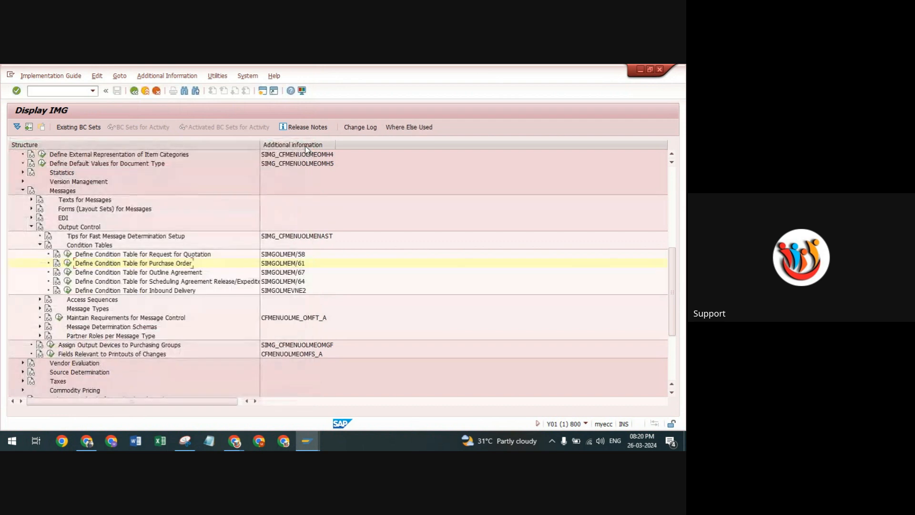
Open the condition table display for outline agreements, request its table list, and return to the activity selection.
left_click(68, 273)
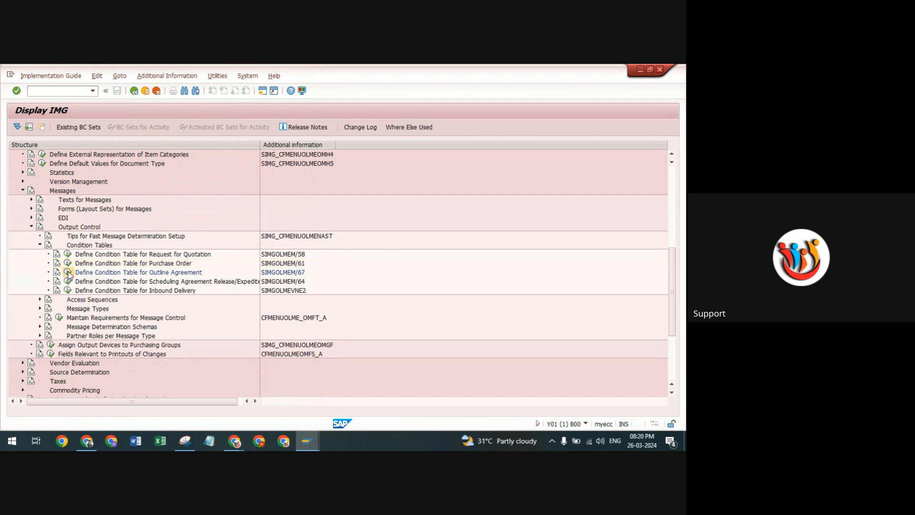
double_click(50, 183)
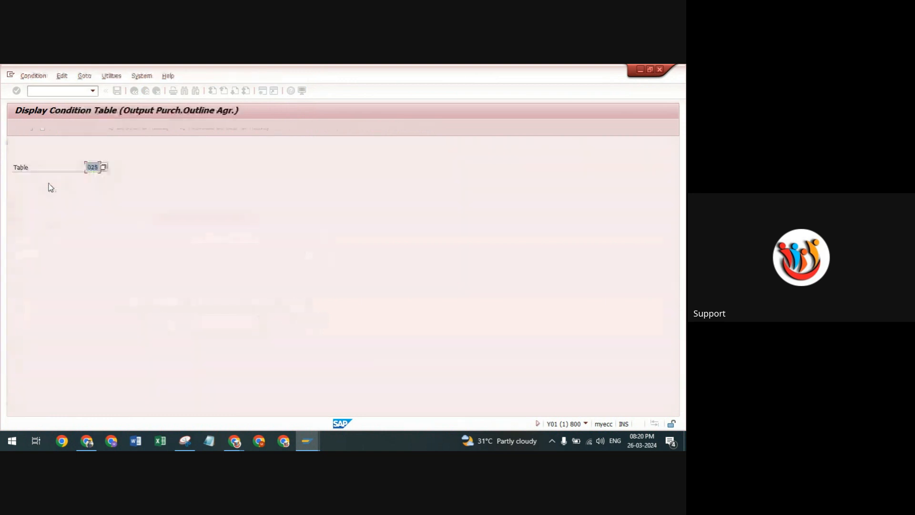
left_click(103, 167)
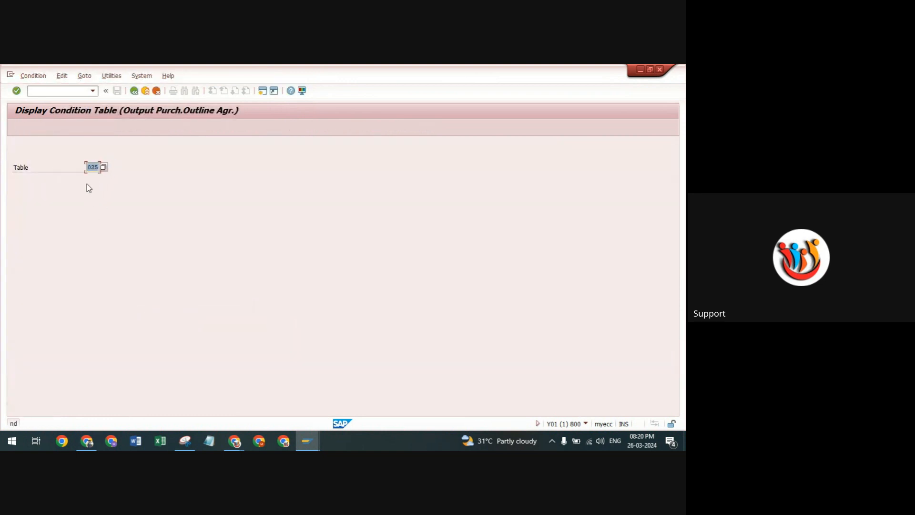
left_click(104, 168)
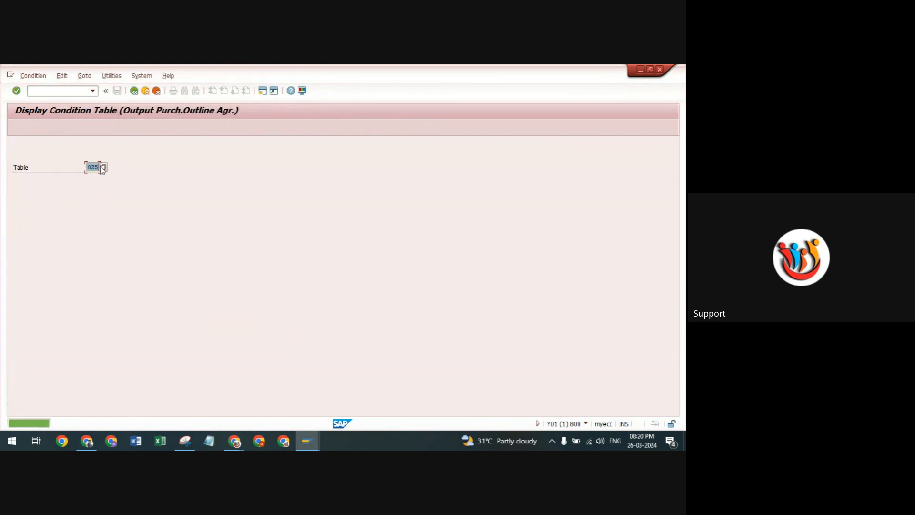
left_click(104, 167)
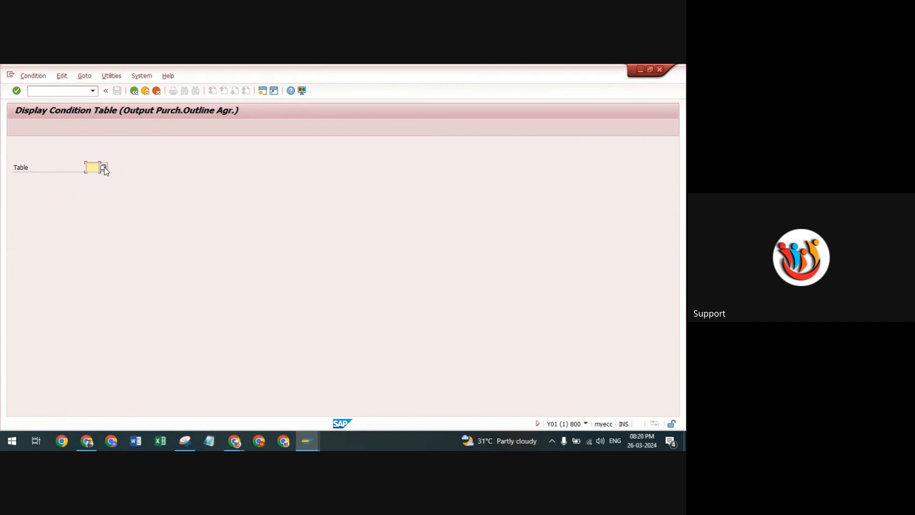
left_click(132, 94)
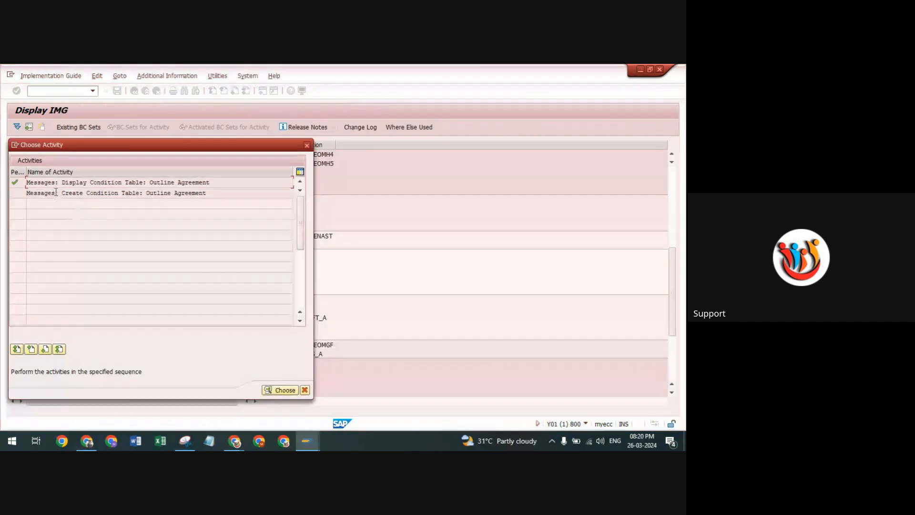
Look at condition table creation for outline agreements and the activities for purchase orders, and return to the IMG structure without changes.
double_click(53, 193)
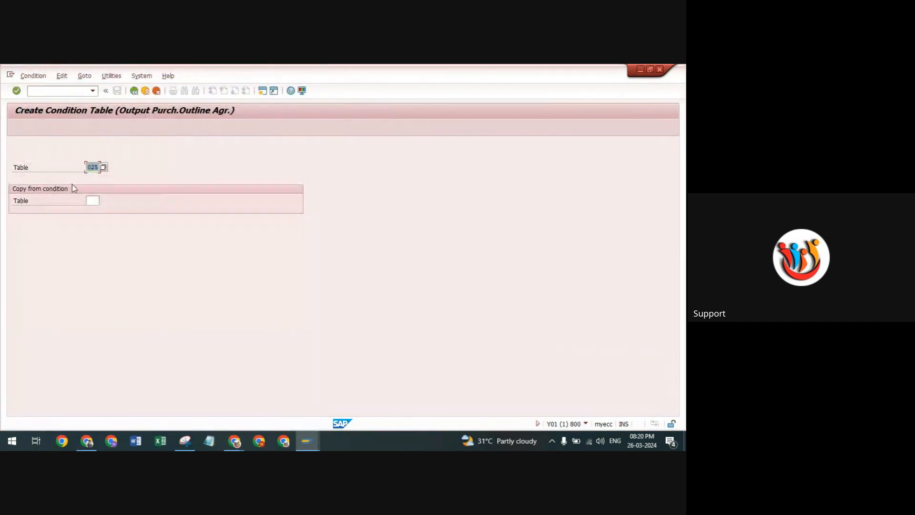
left_click(93, 200)
left_click(135, 92)
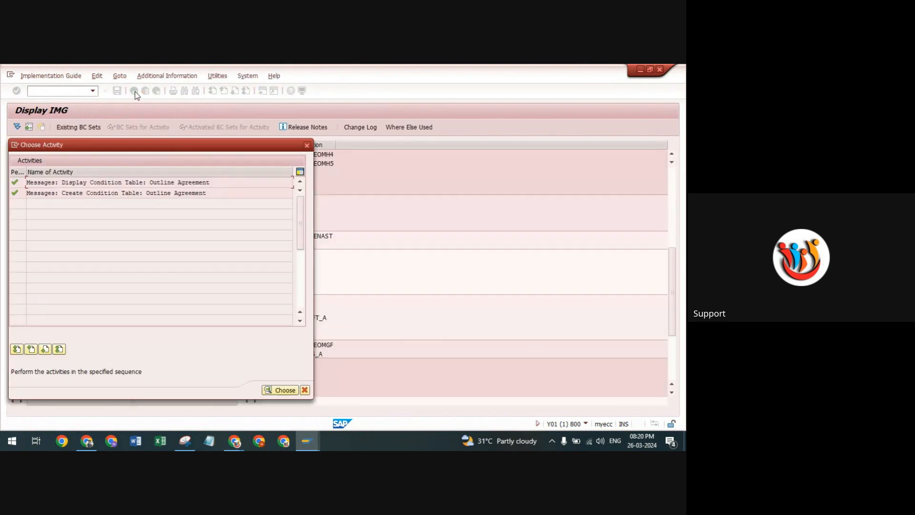
left_click(307, 145)
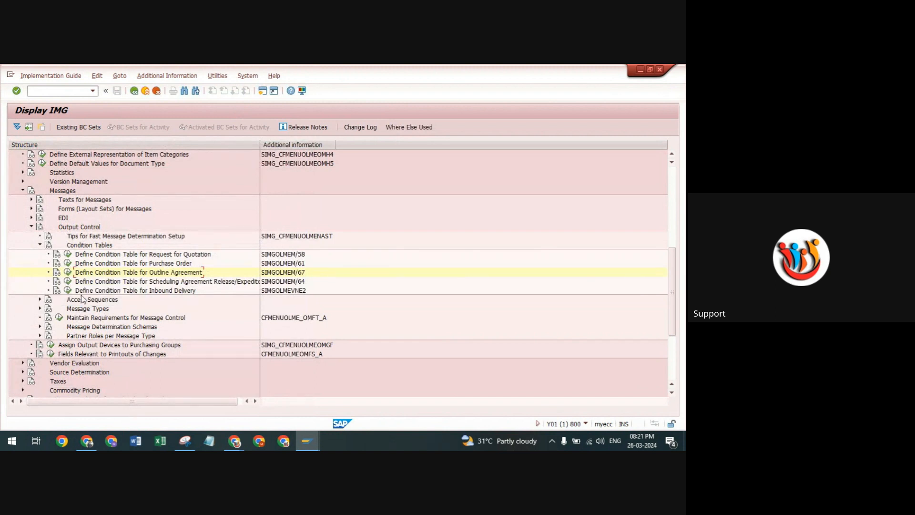
left_click(68, 263)
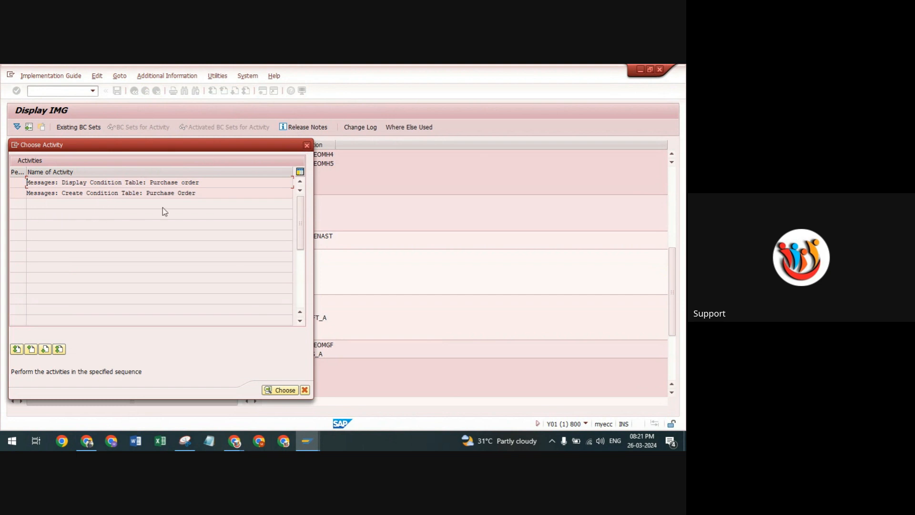
left_click(307, 145)
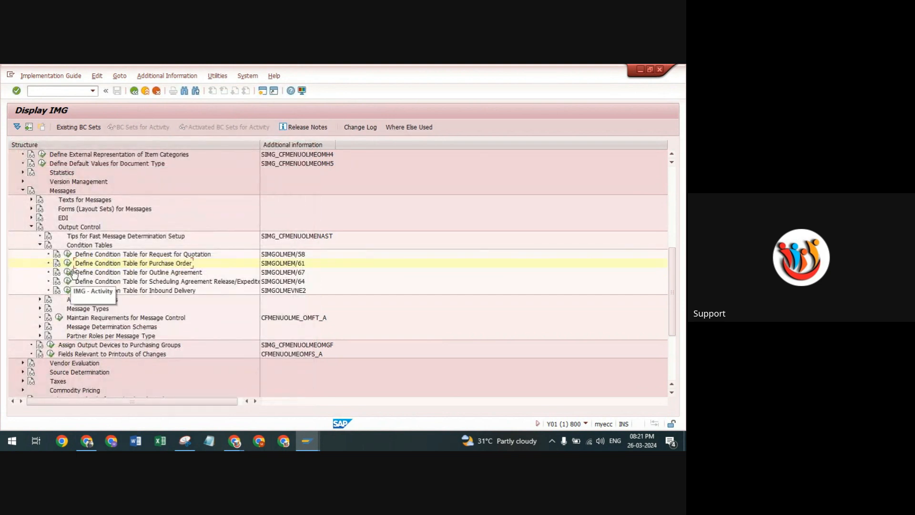
Open the access sequence definition for purchase orders under Output Control, acknowledging the cross-client notice.
left_click(40, 245)
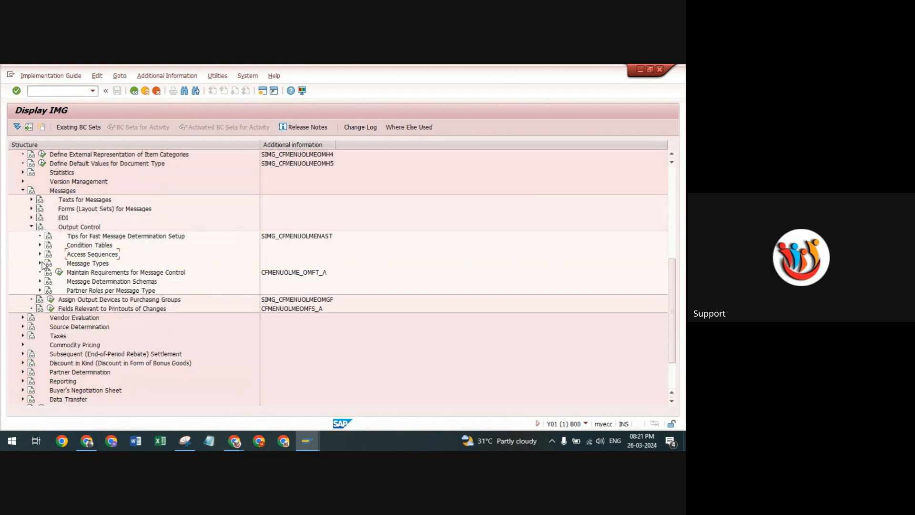
left_click(40, 254)
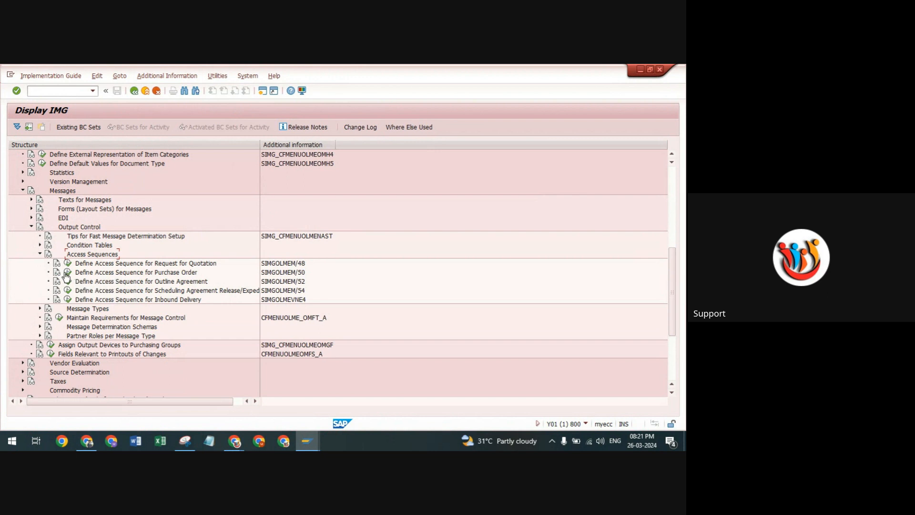
left_click(67, 273)
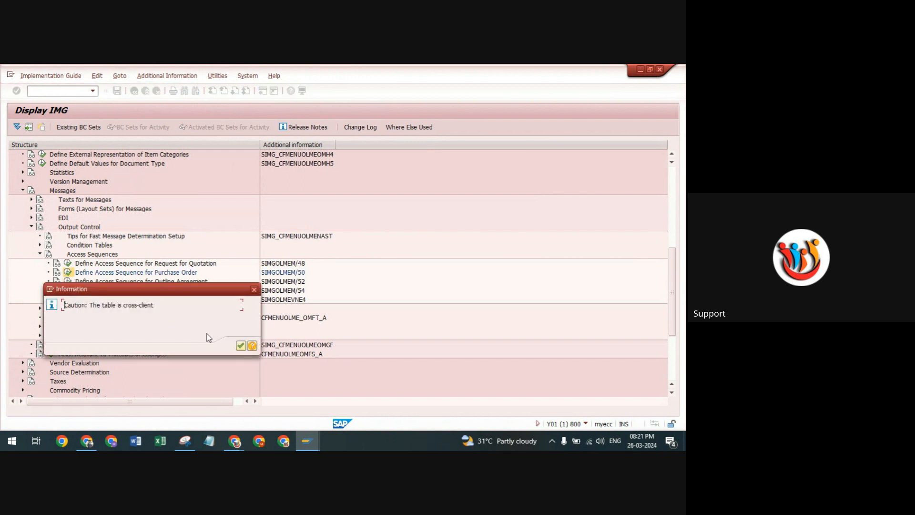
left_click(240, 345)
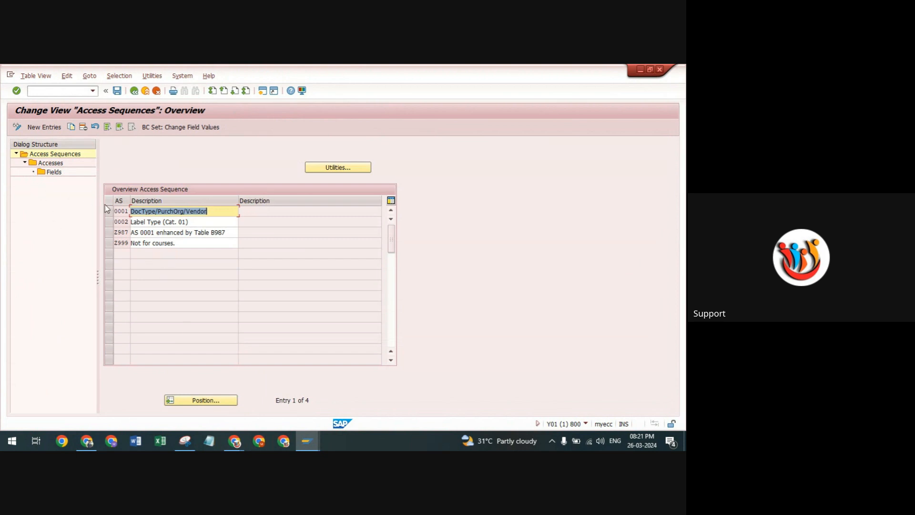
Select access sequence 0001 (DocType/PurchOrg/Vendor) and display its accesses.
left_click_drag(131, 200, 133, 200)
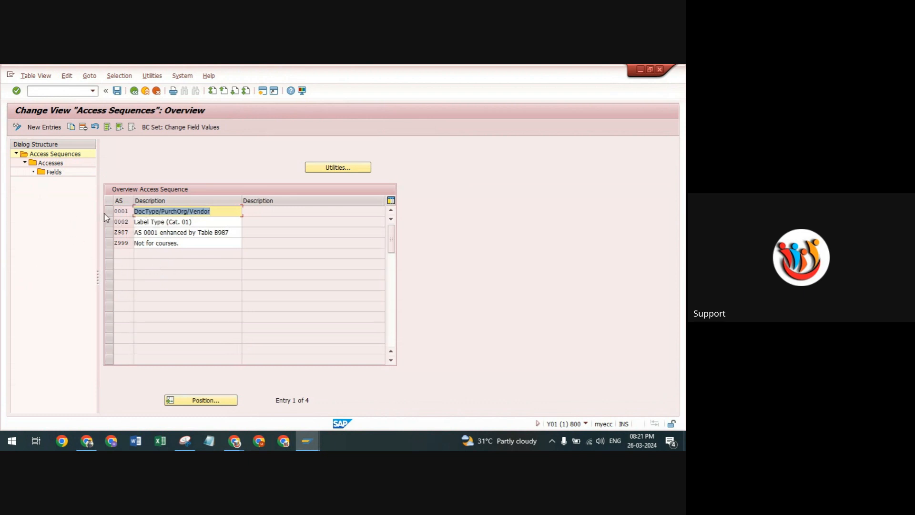
left_click_drag(128, 211, 81, 214)
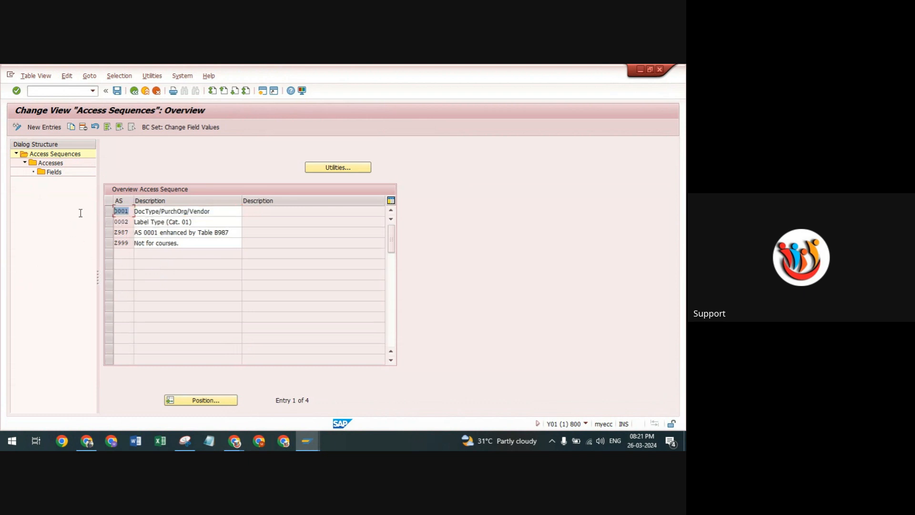
left_click(108, 212)
left_click(51, 163)
double_click(51, 163)
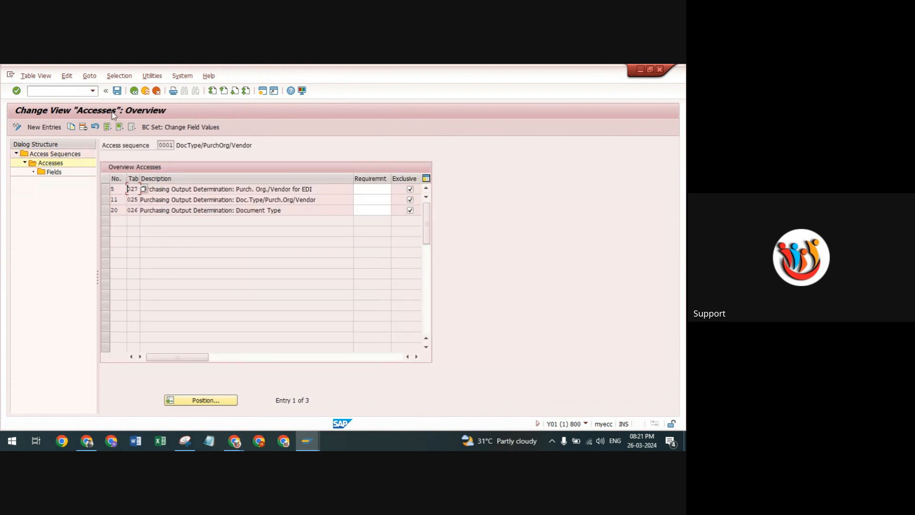
Examine the access numbers, condition tables and descriptions in access sequence 0001.
left_click_drag(143, 174, 142, 185)
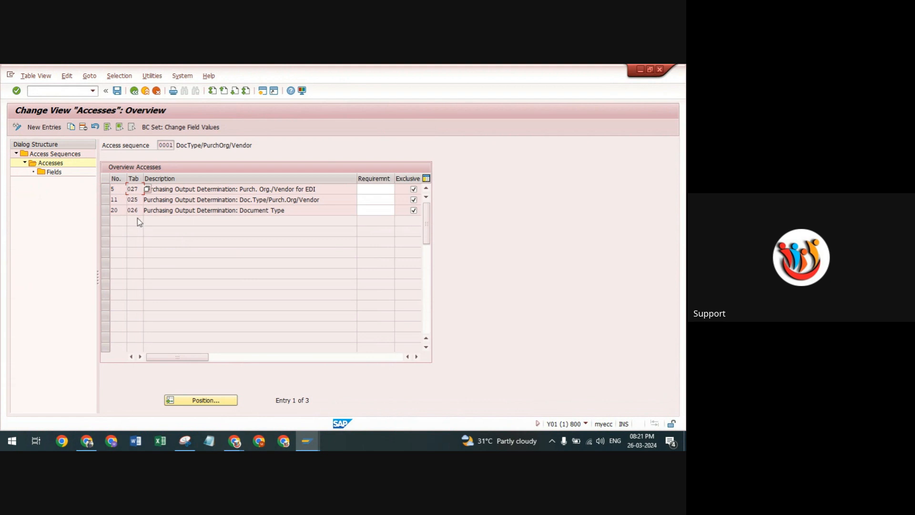
left_click(116, 192)
mouse_move(120, 200)
left_mouse_down()
mouse_move(106, 200)
mouse_move(108, 209)
mouse_move(105, 200)
mouse_move(110, 210)
left_mouse_up()
left_click(113, 189)
type("5")
left_click_drag(240, 189, 320, 200)
left_click_drag(240, 210, 286, 211)
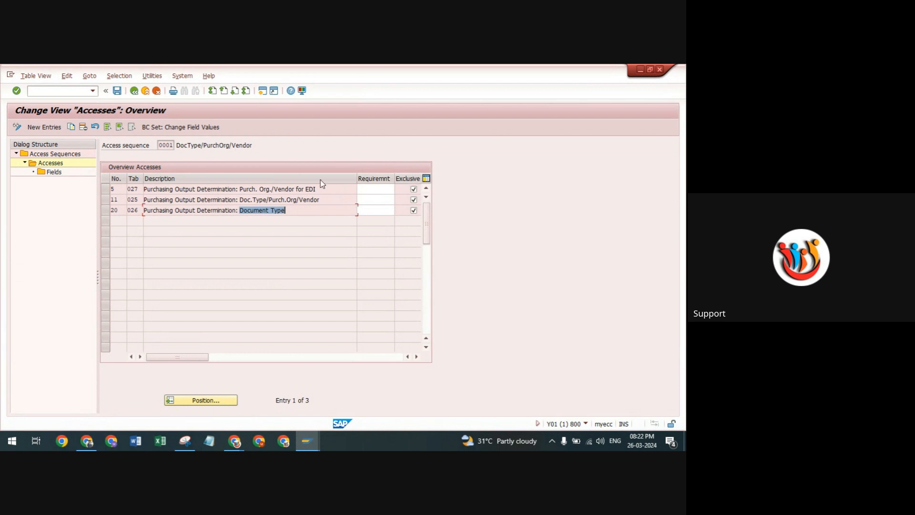
left_click_drag(241, 189, 319, 189)
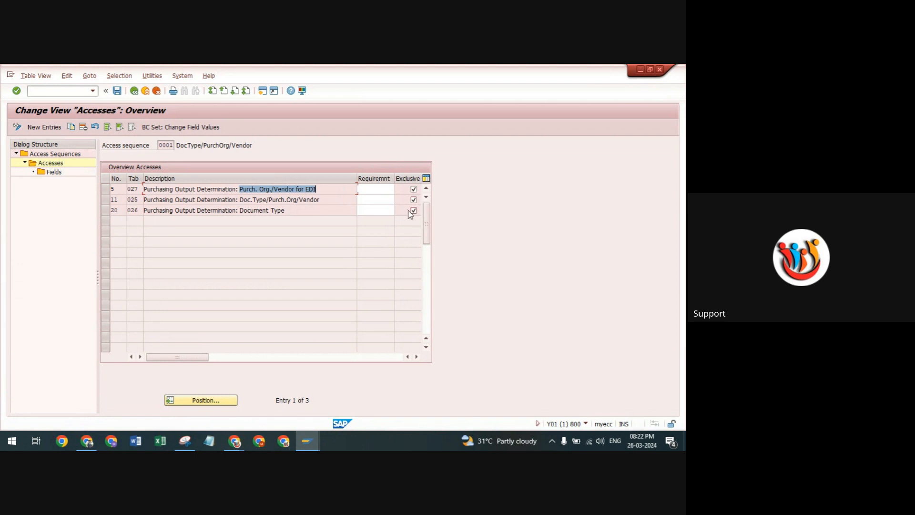
left_click(137, 212)
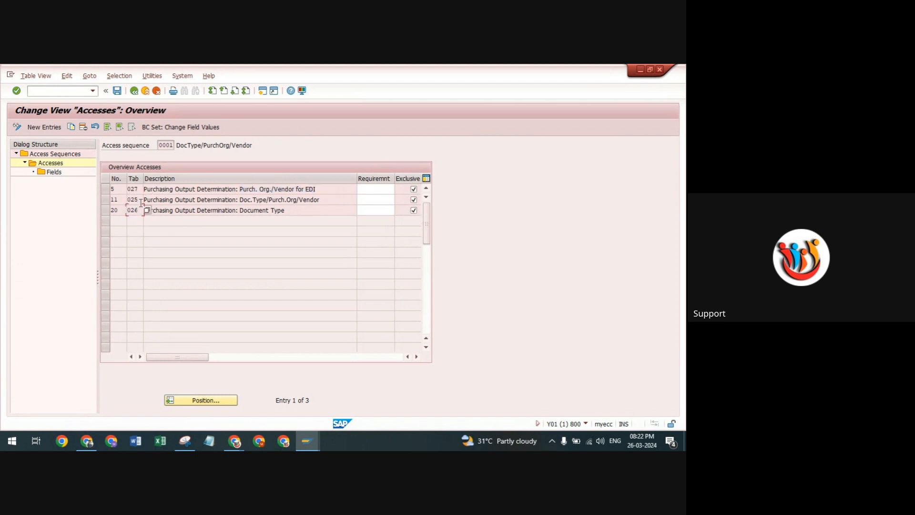
left_click_drag(139, 190, 128, 210)
Examine the fields of the access using table 027 and the sequence's access numbers, and return to the IMG structure.
left_click(104, 188)
double_click(51, 172)
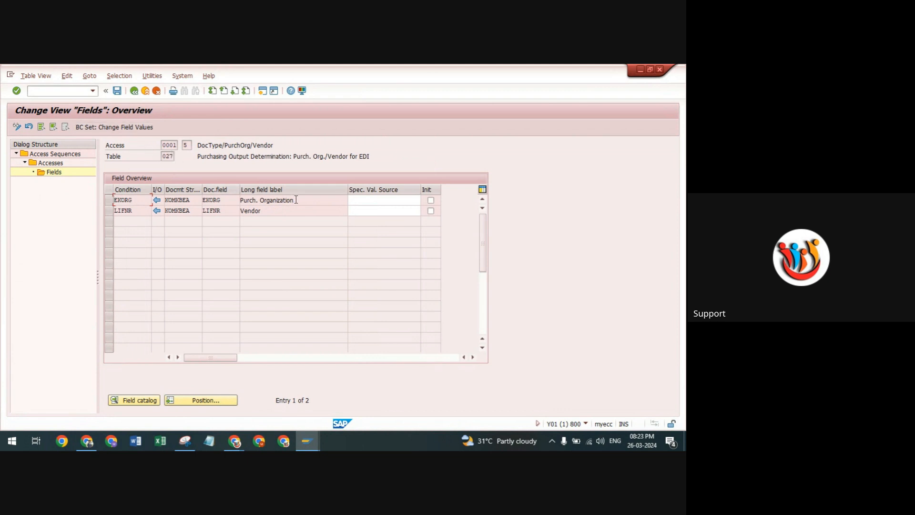
left_click_drag(296, 200, 215, 203)
left_click_drag(268, 213, 145, 211)
left_click(196, 146)
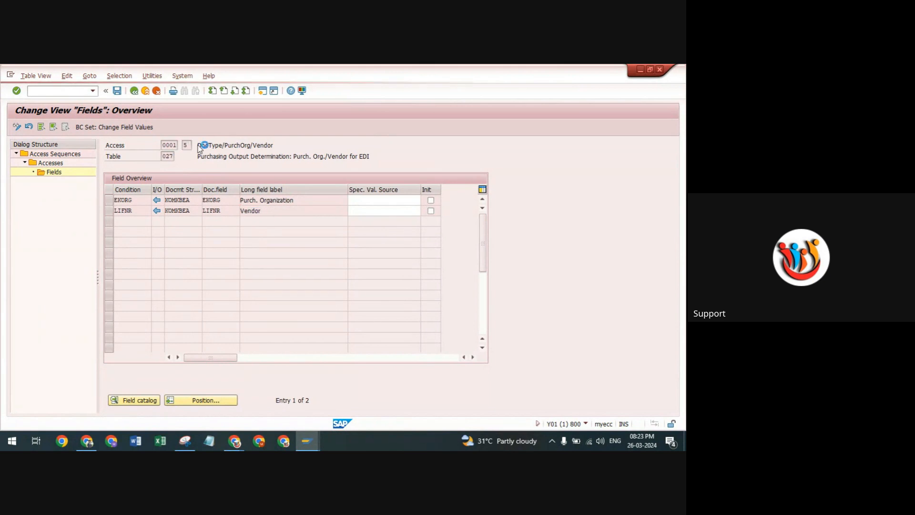
left_click(198, 145)
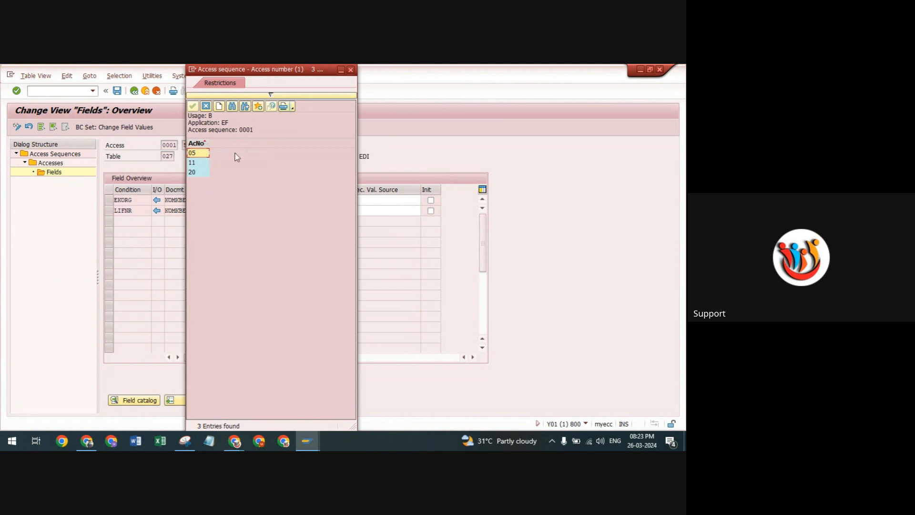
left_click(351, 69)
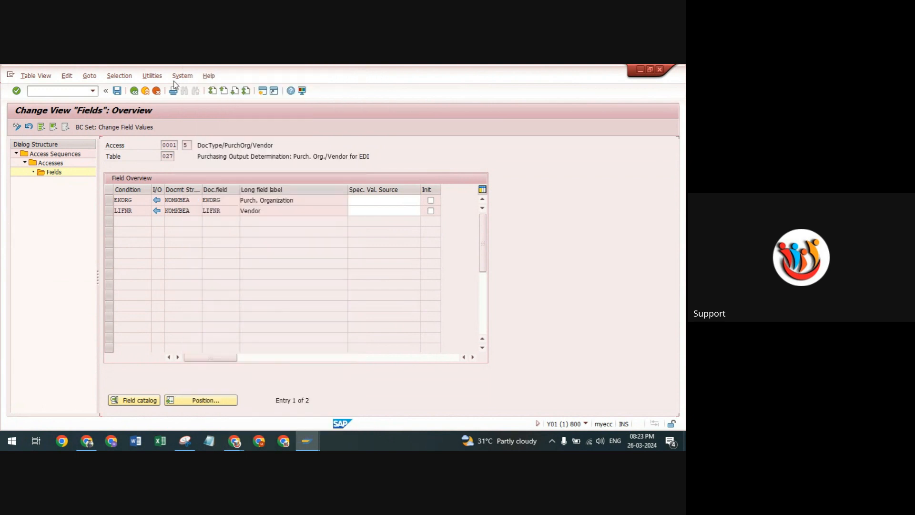
left_click(134, 91)
left_click(135, 91)
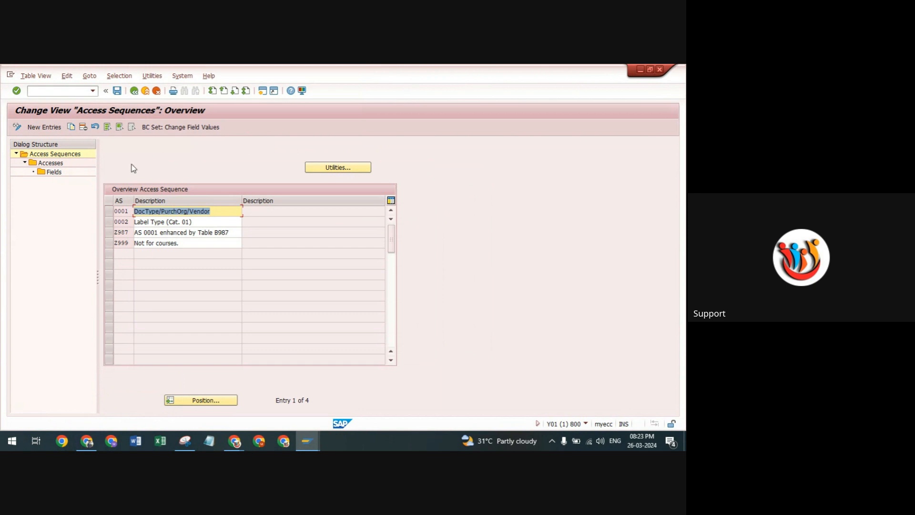
left_click(135, 91)
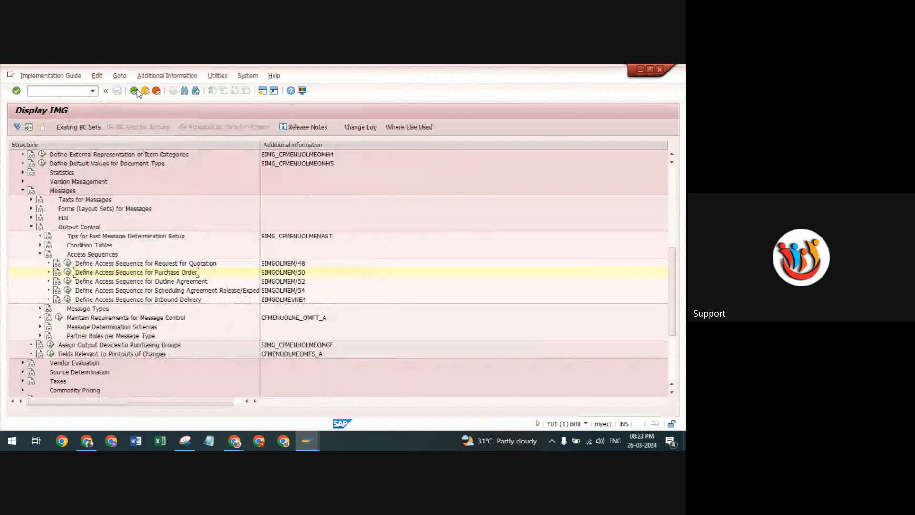
Open the Maintain Message Types for PO activity under Message Types in Output Control.
left_click(41, 255)
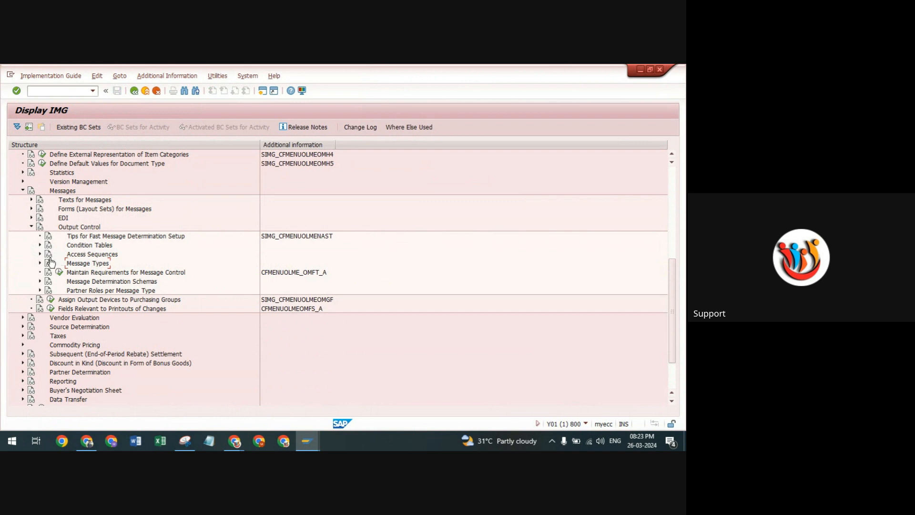
left_click(41, 263)
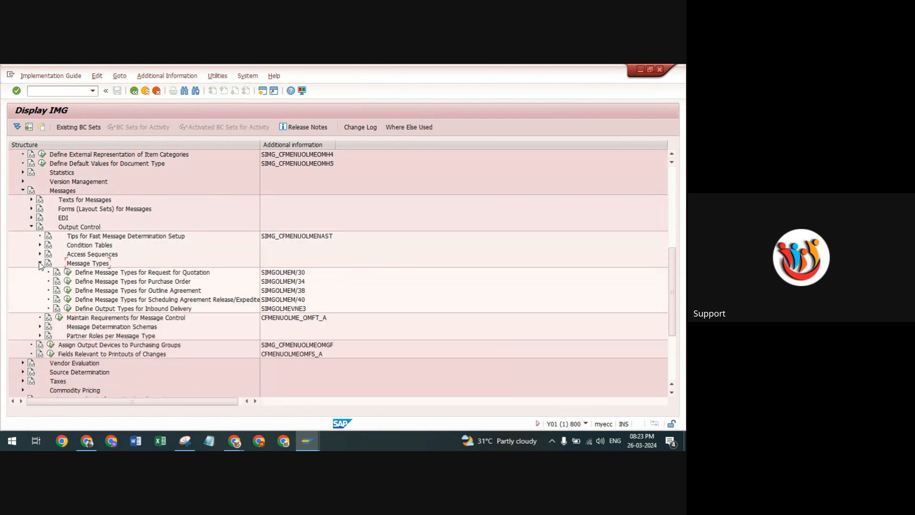
left_click(67, 282)
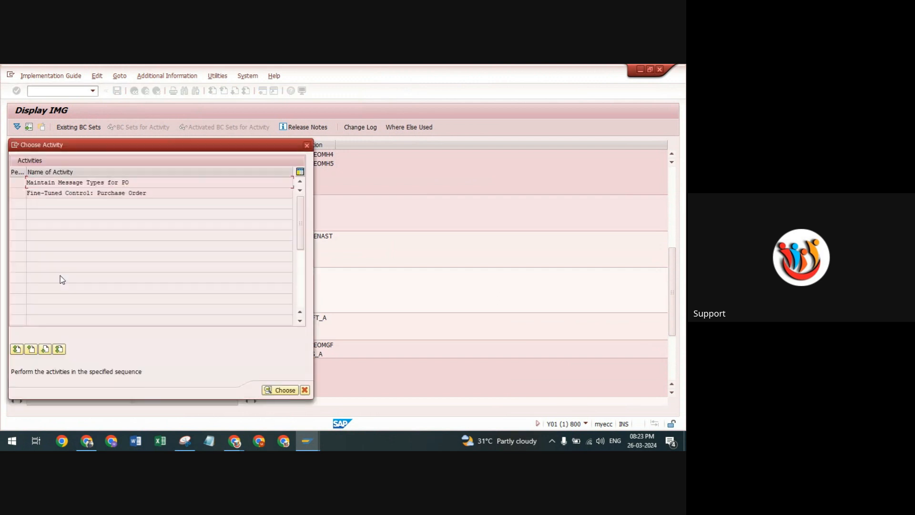
double_click(37, 183)
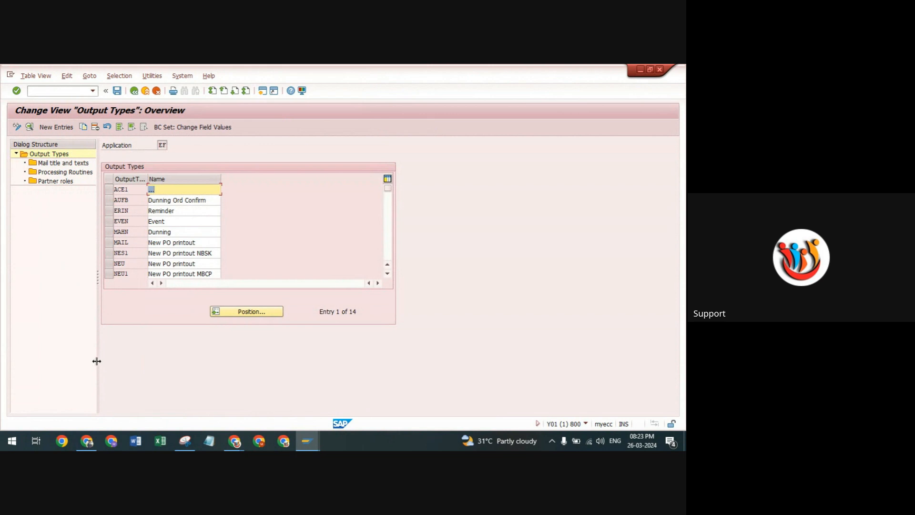
Widen the dialog structure area and examine the purchase order output types, including NEU.
left_click_drag(97, 360, 135, 359)
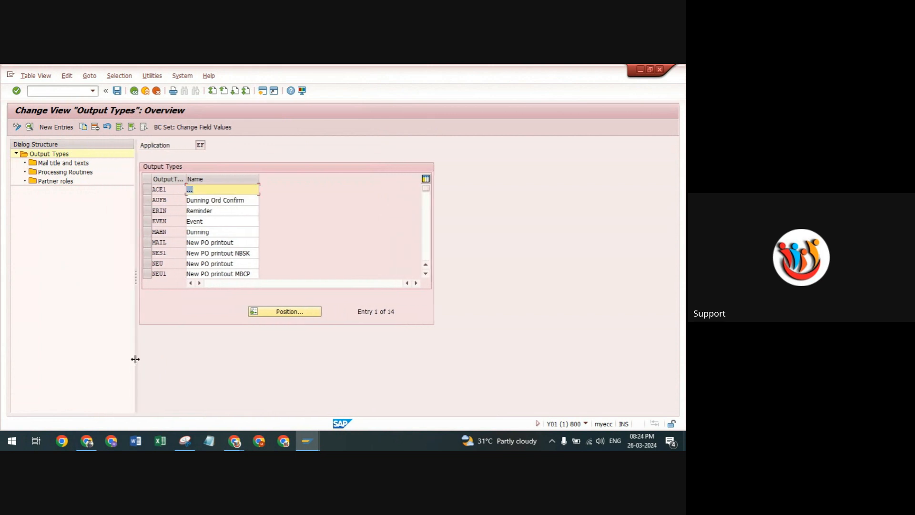
left_click(148, 263)
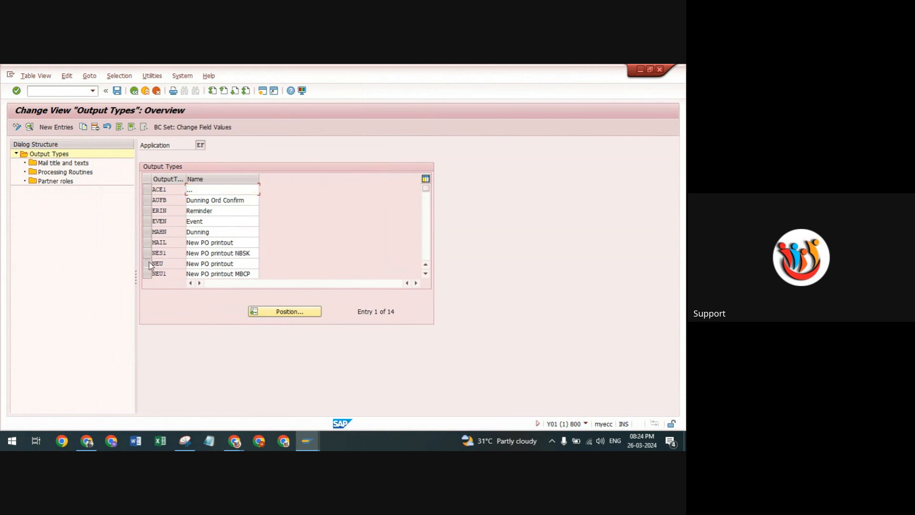
left_click_drag(242, 262, 164, 262)
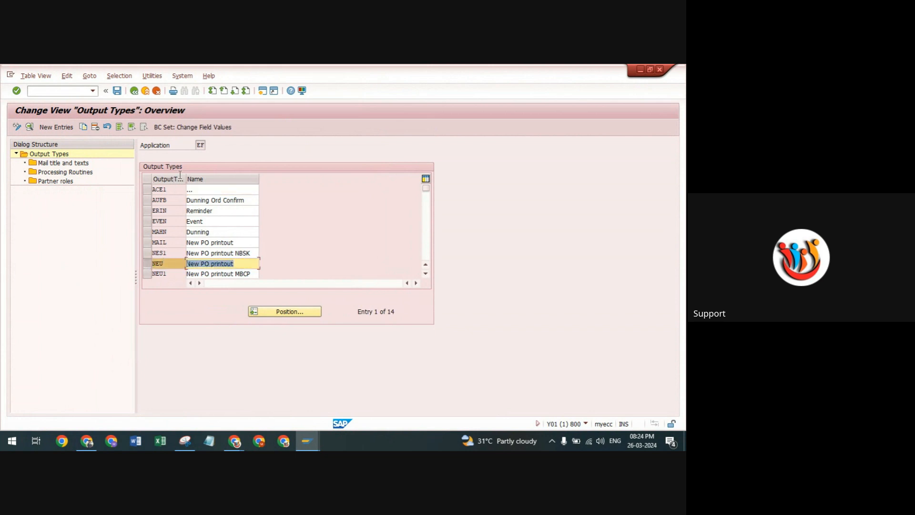
left_click(169, 233)
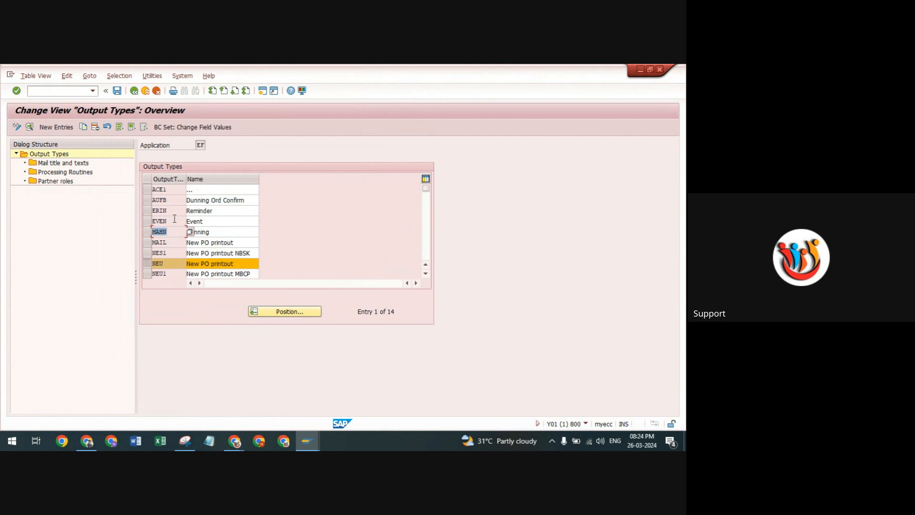
key("Up")
key("Up")
key("Up")
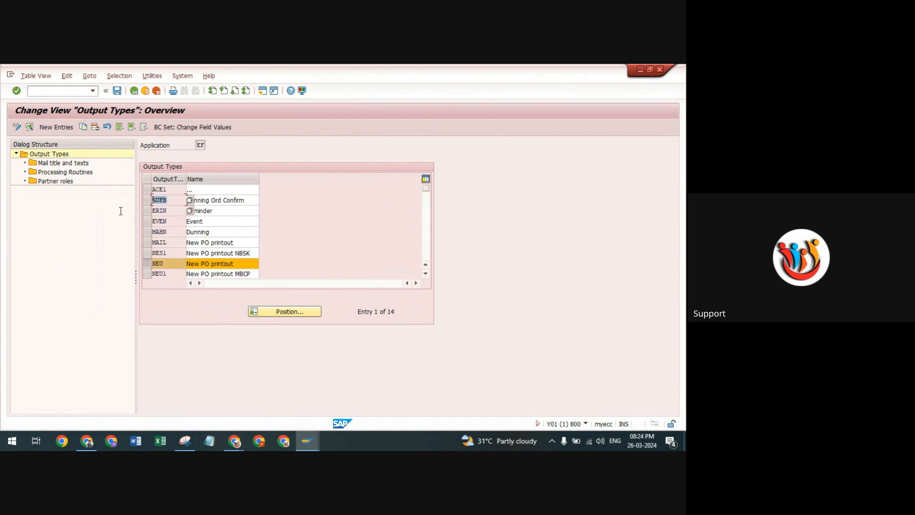
left_click(180, 263)
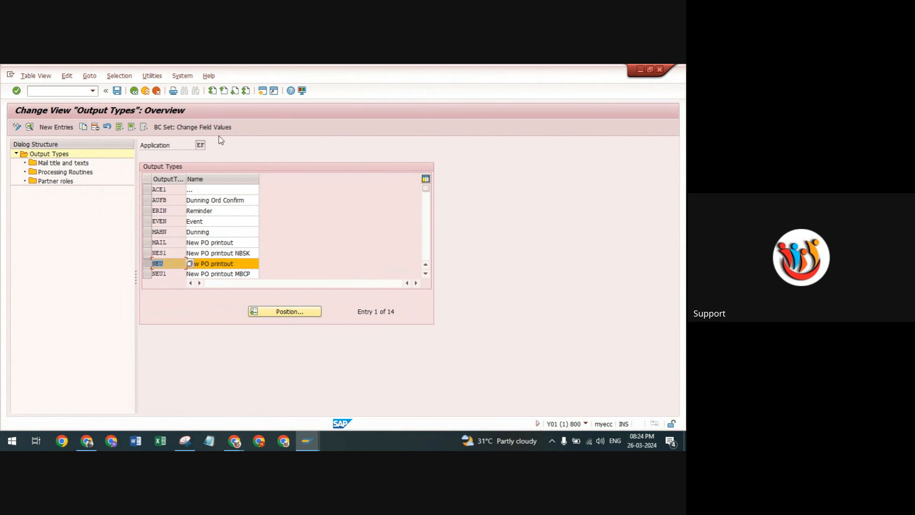
Look up application EF in the list of applications for output conditions, and close the list.
left_click(205, 145)
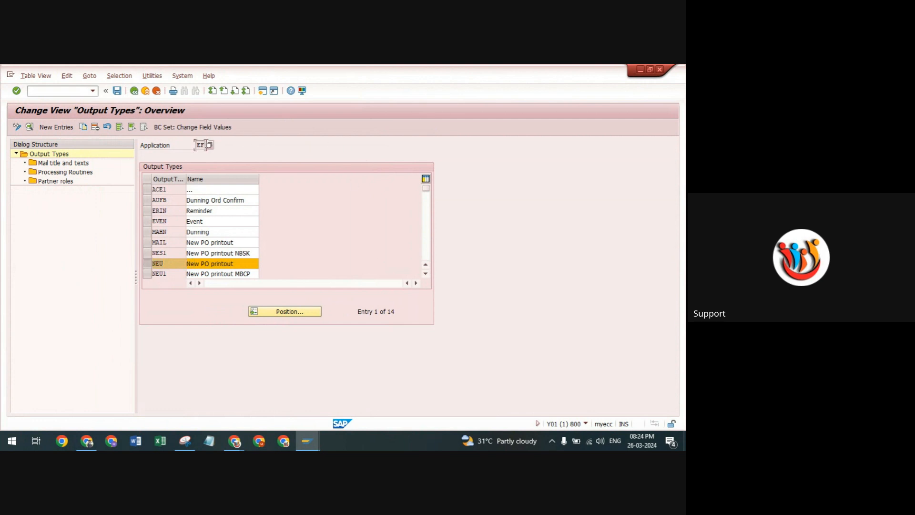
left_click(210, 145)
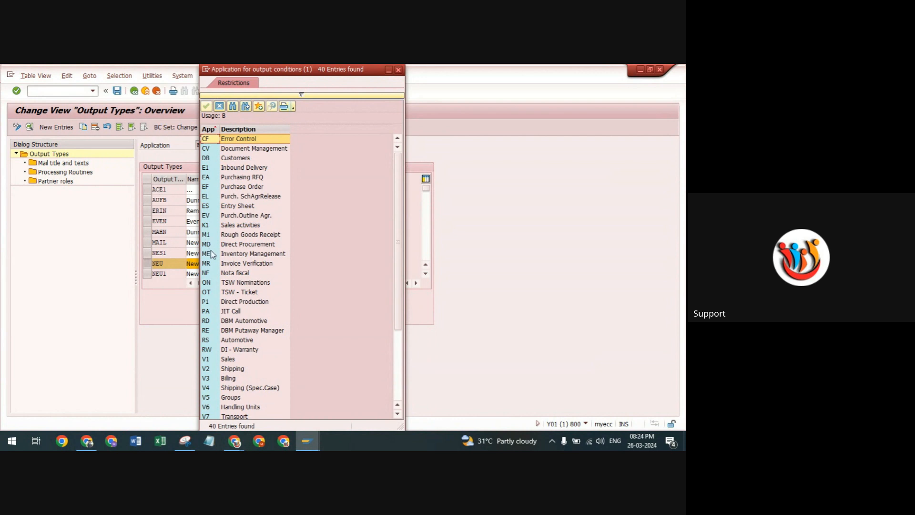
left_click(207, 186)
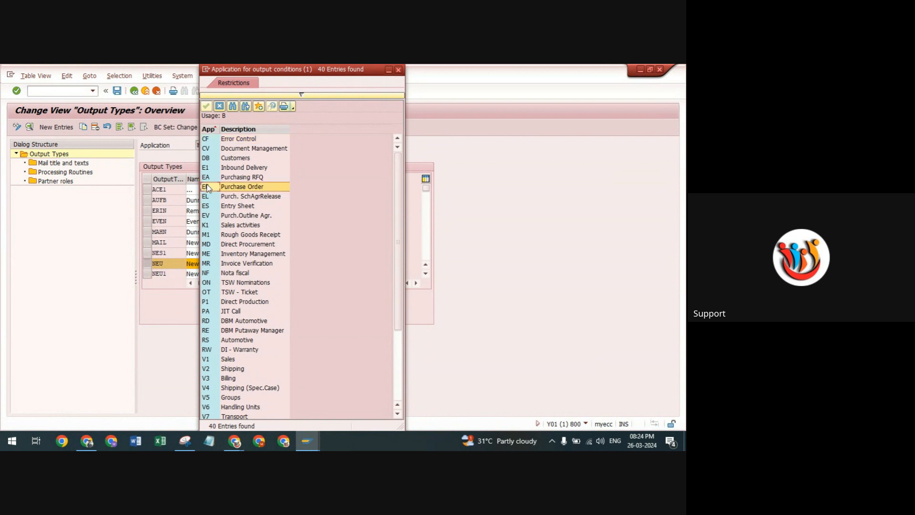
left_click(398, 69)
Select output type NEU (New PO printout) and start copying it as a new output type.
left_click(149, 262)
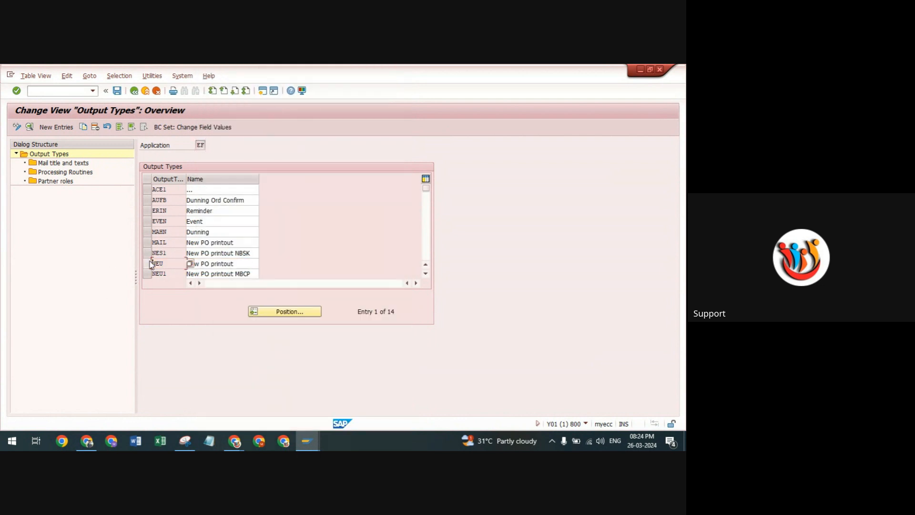
left_click(149, 262)
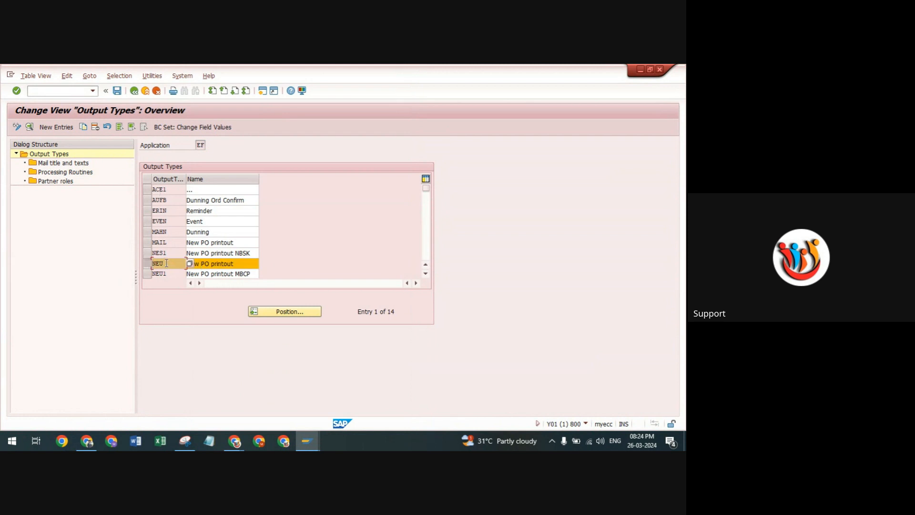
left_click_drag(167, 262, 97, 257)
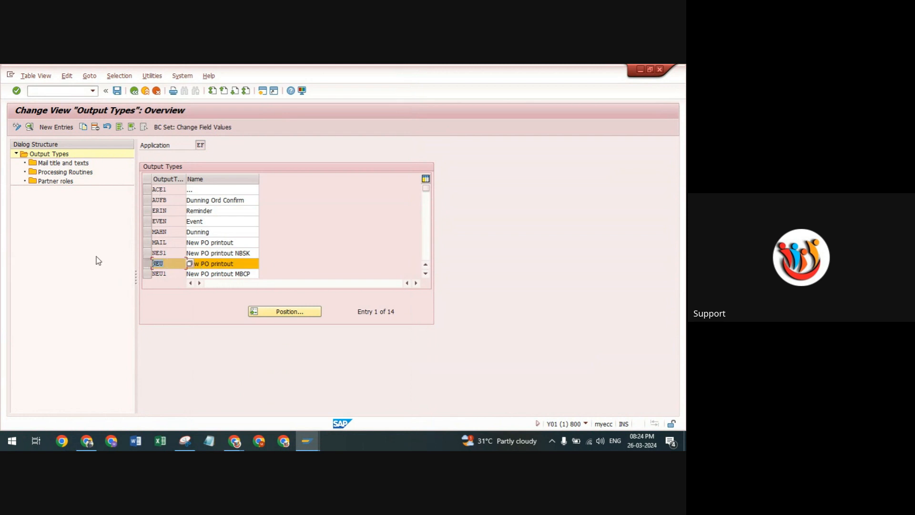
left_click(147, 263)
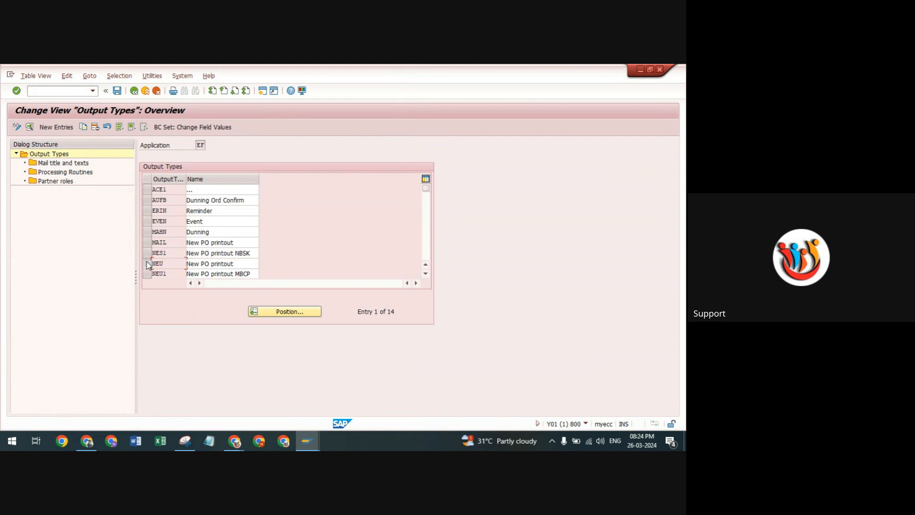
left_click(83, 127)
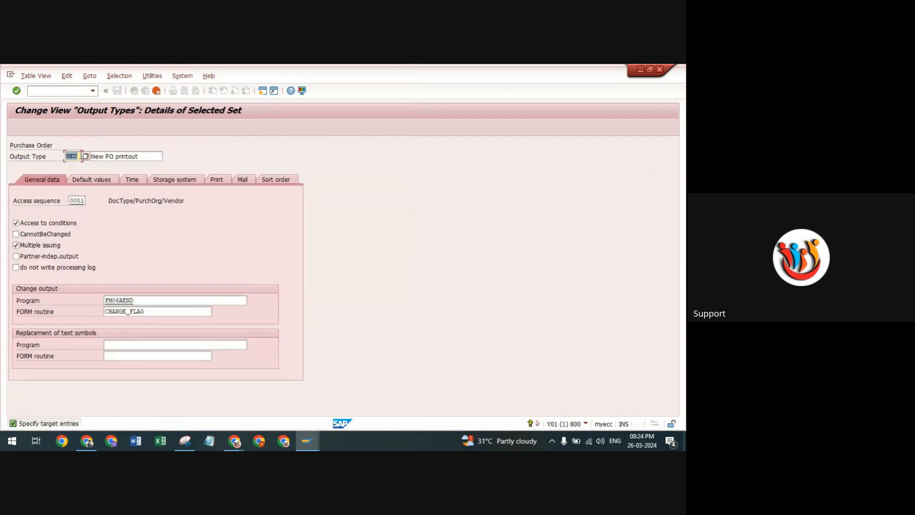
key("BackSpace")
type("N")
type("C")
type("C")
type("T")
Clear the copied output type's description and enter ZNEU as its output type key.
left_click_drag(137, 159, 89, 156)
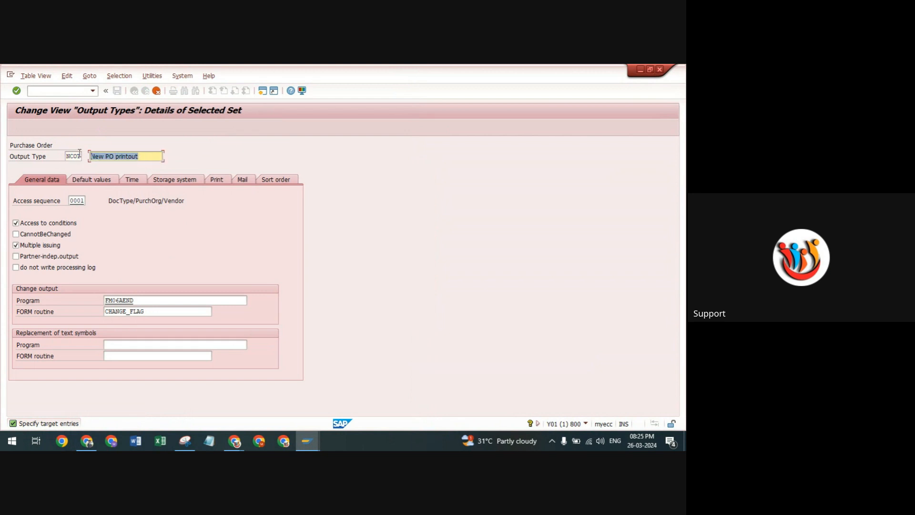
key("BackSpace")
left_click(79, 155)
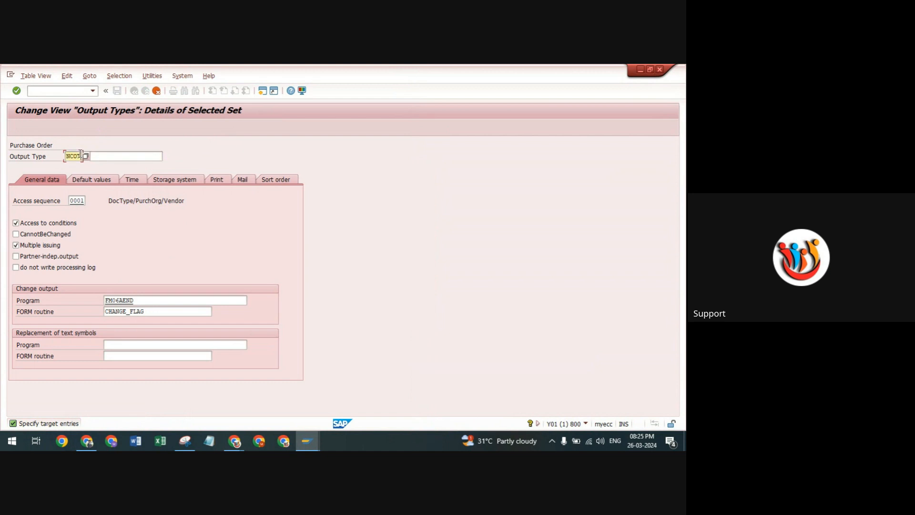
key("BackSpace")
key("BackSpace")
key("BackSpace")
key("BackSpace")
type("ZNE")
Enter the description "Cust. Output for TP1" for the new output type and submit the copy.
left_click(139, 156)
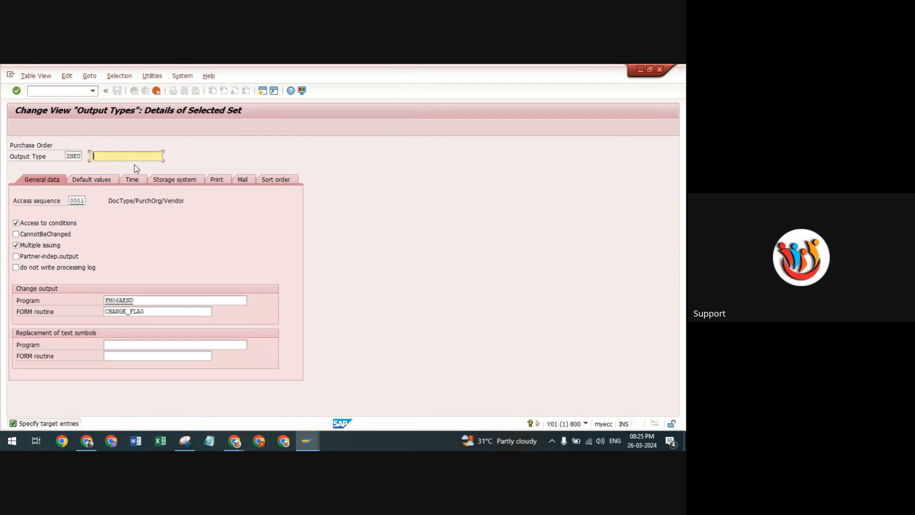
type("Cust .")
type("1")
key("Return")
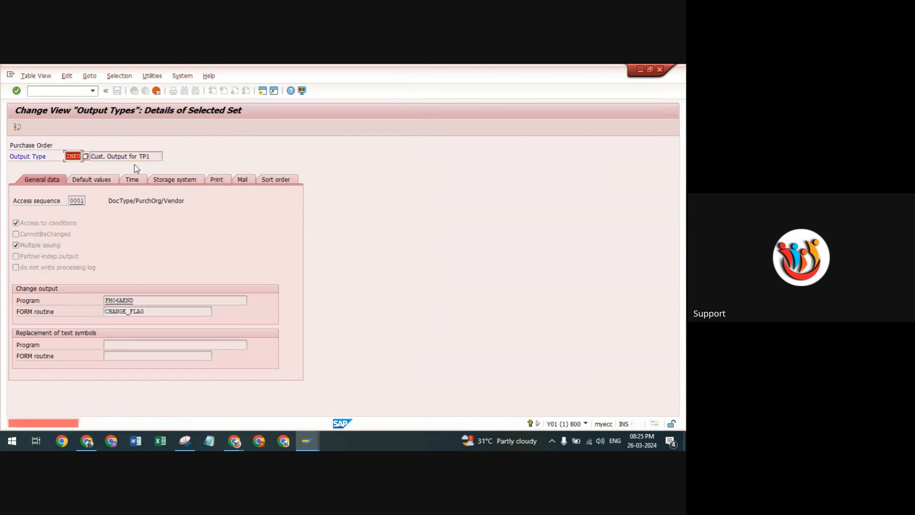
Change the output type key to ZNU1 and copy the entry with all its dependent entries.
left_click(81, 156)
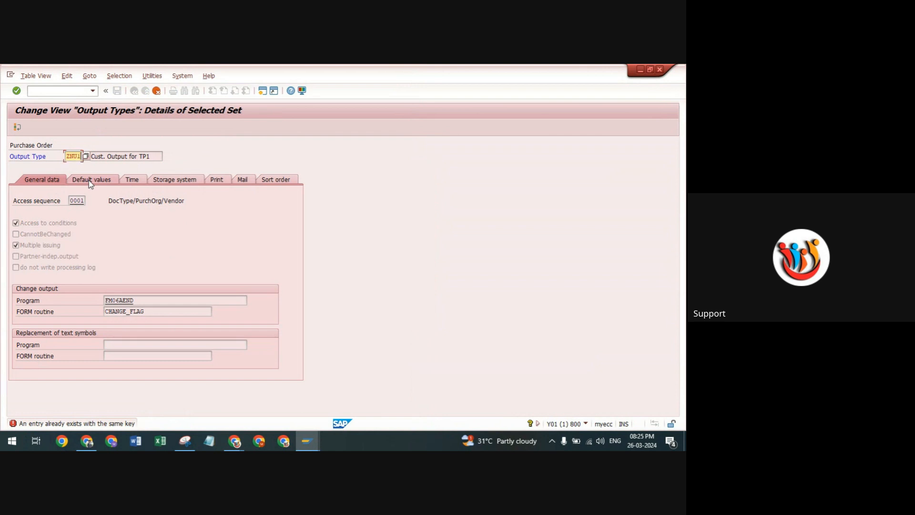
key("Return")
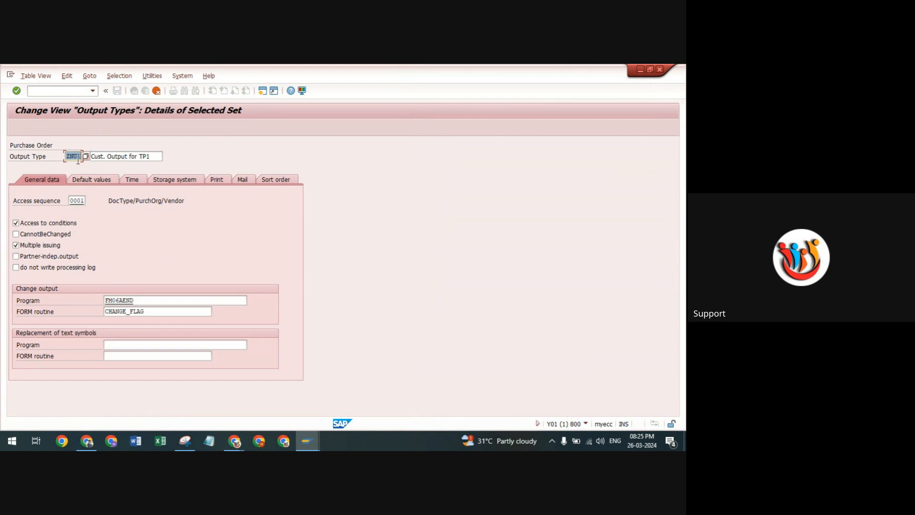
left_click(161, 156)
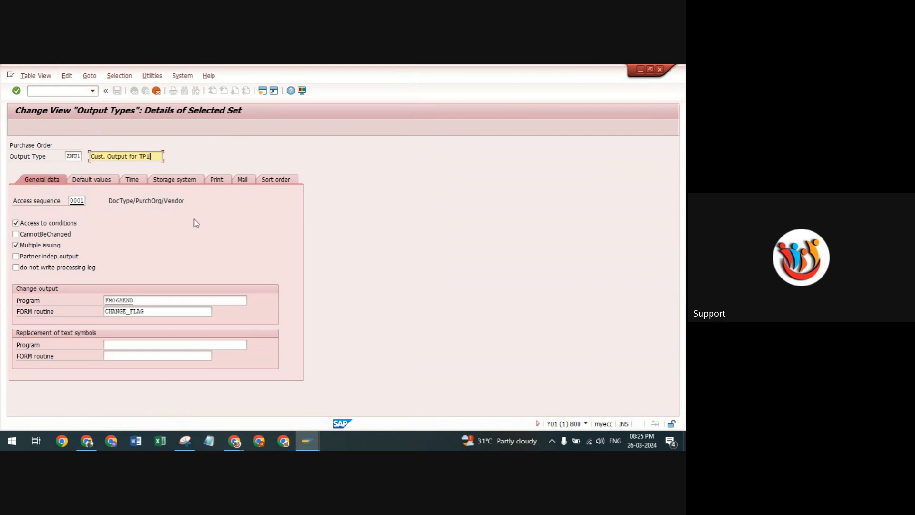
key("Return")
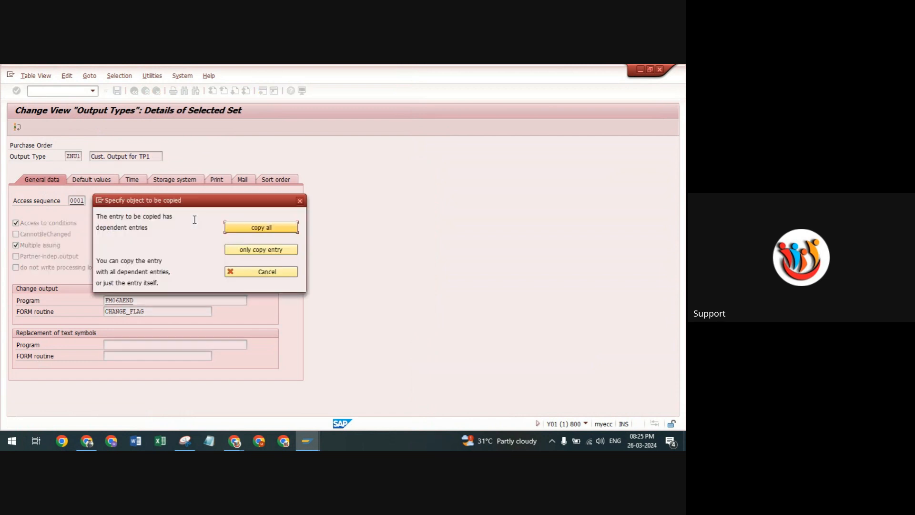
left_click(288, 229)
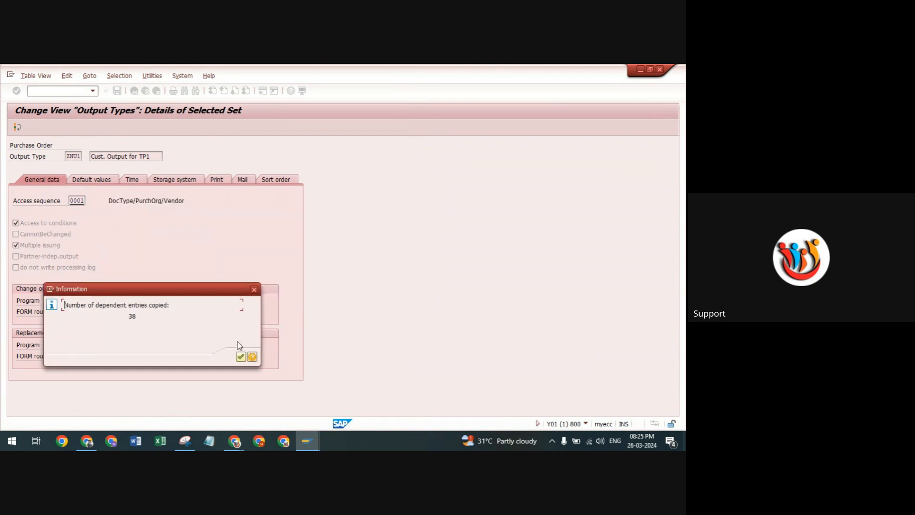
left_click(240, 357)
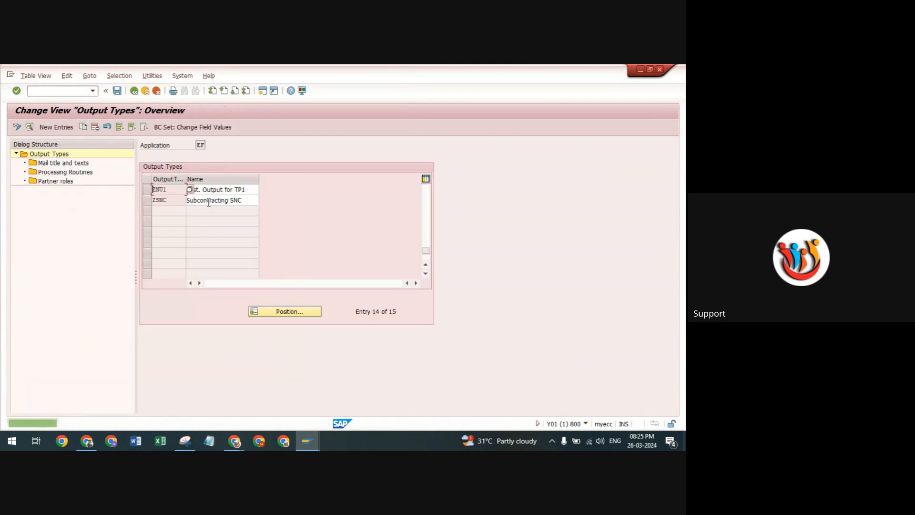
Save output type ZNU1 and accept the customizing request AAD 1 for the view cluster and every language text.
left_click_drag(169, 189, 153, 190)
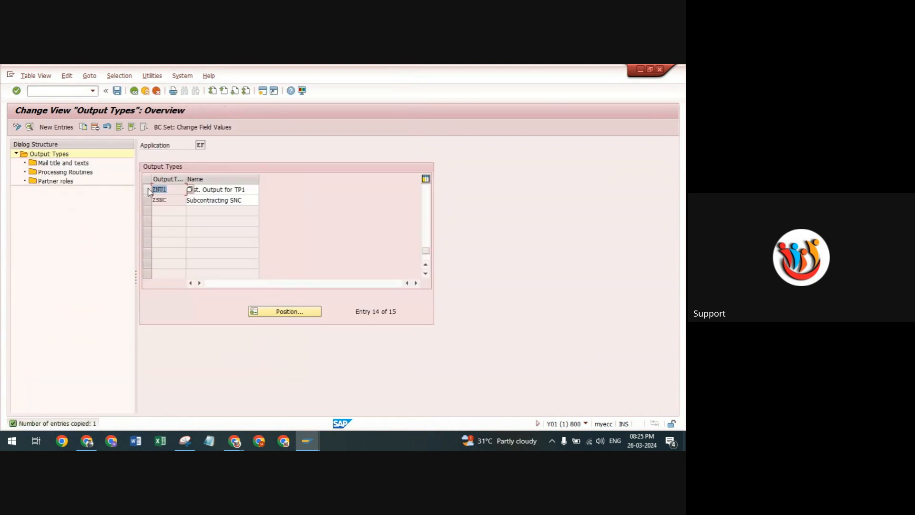
left_click(117, 91)
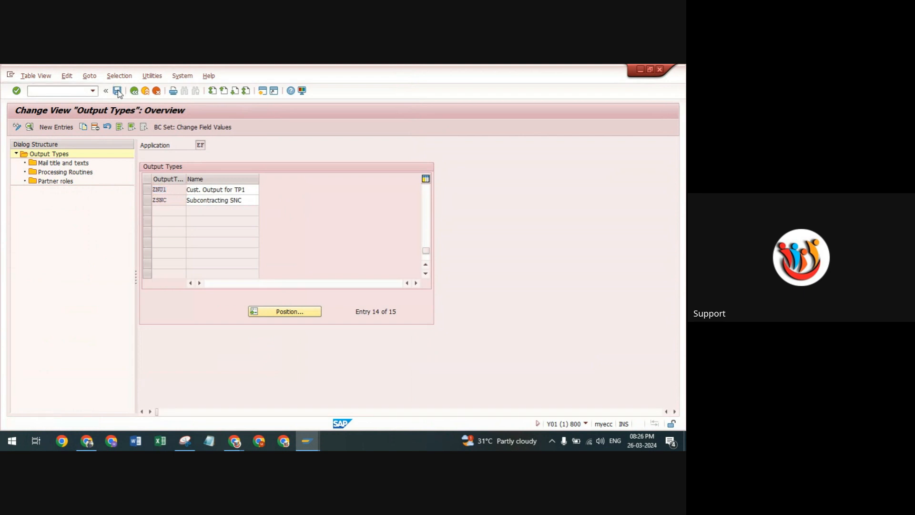
left_click(153, 238)
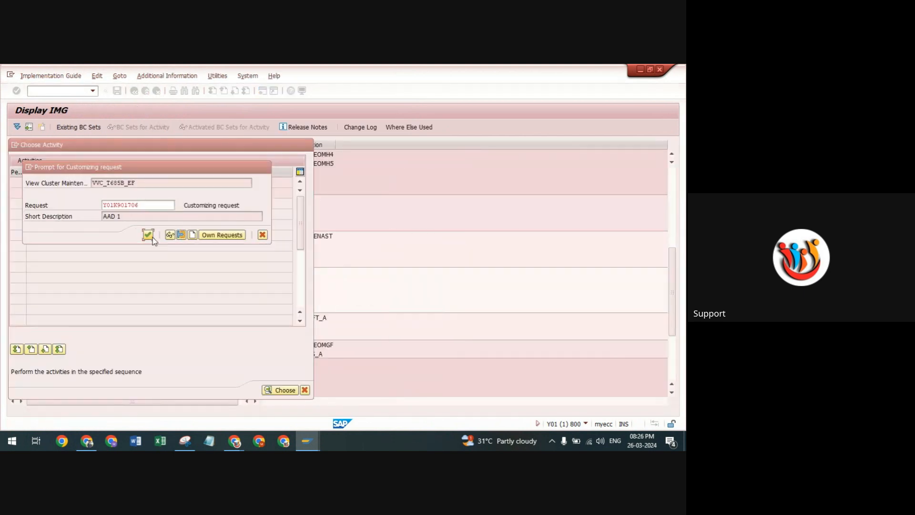
left_click(151, 237)
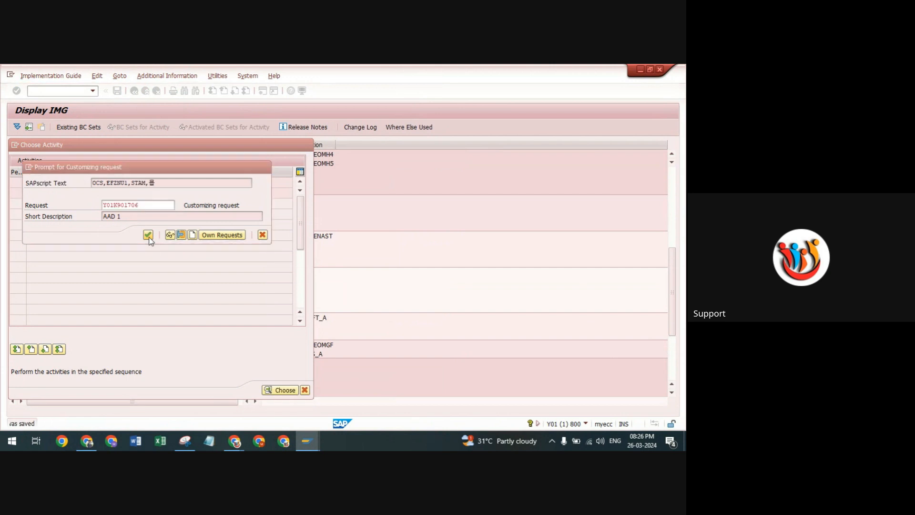
left_click(149, 235)
left_click(149, 235)
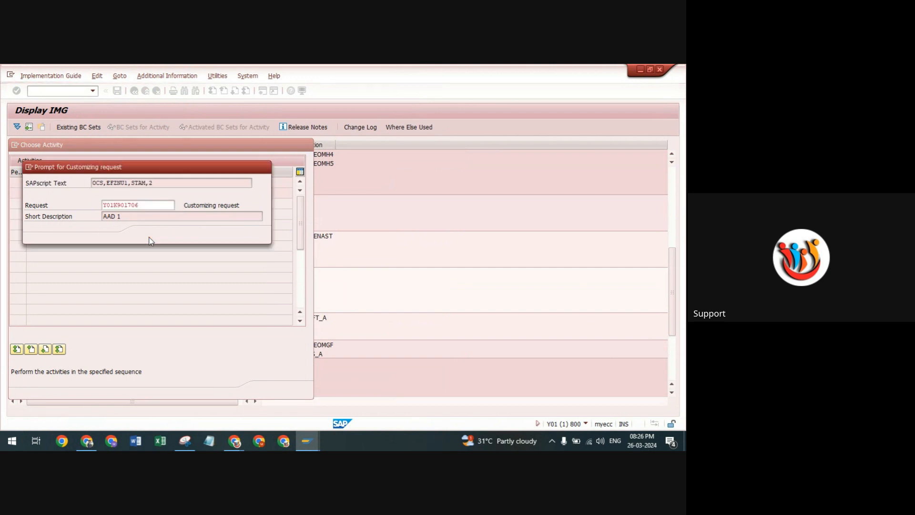
left_click(148, 235)
left_click(148, 236)
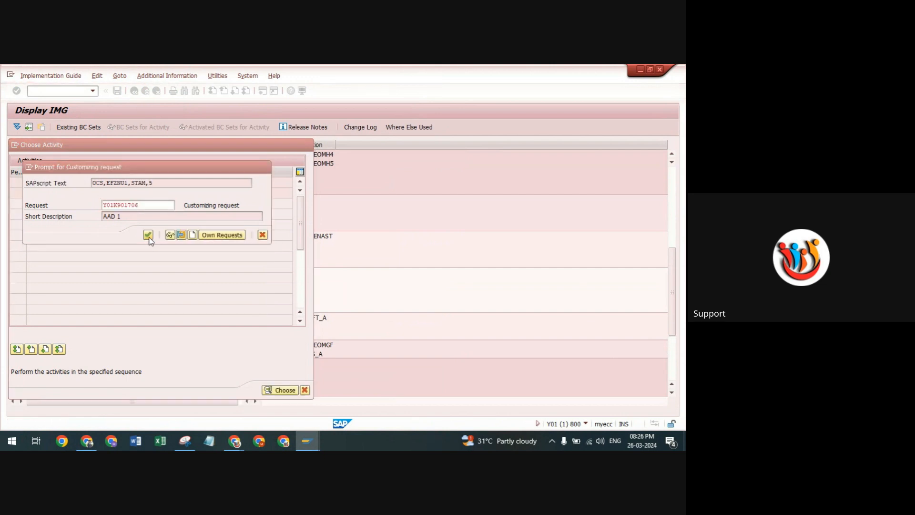
left_click(149, 236)
left_click(147, 235)
left_click(148, 235)
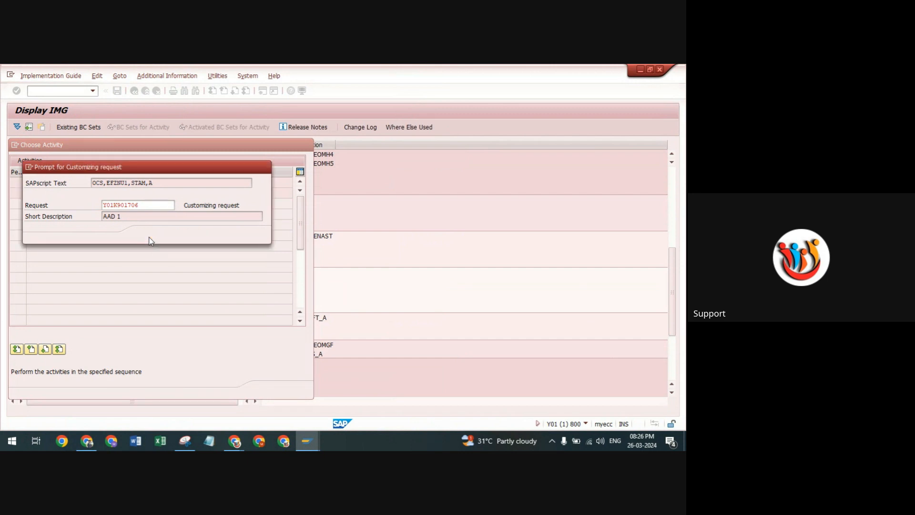
left_click(148, 235)
left_click(148, 235)
left_click(149, 235)
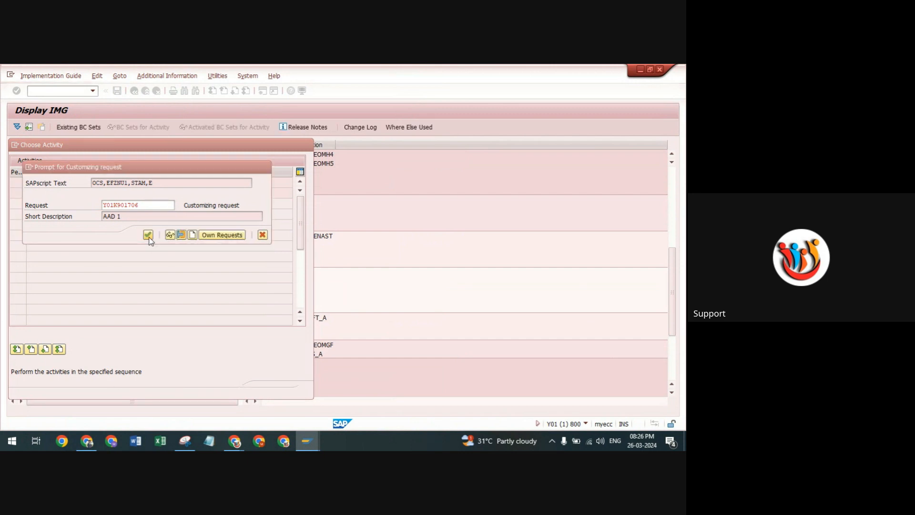
left_click(149, 235)
left_click(148, 235)
left_click(148, 236)
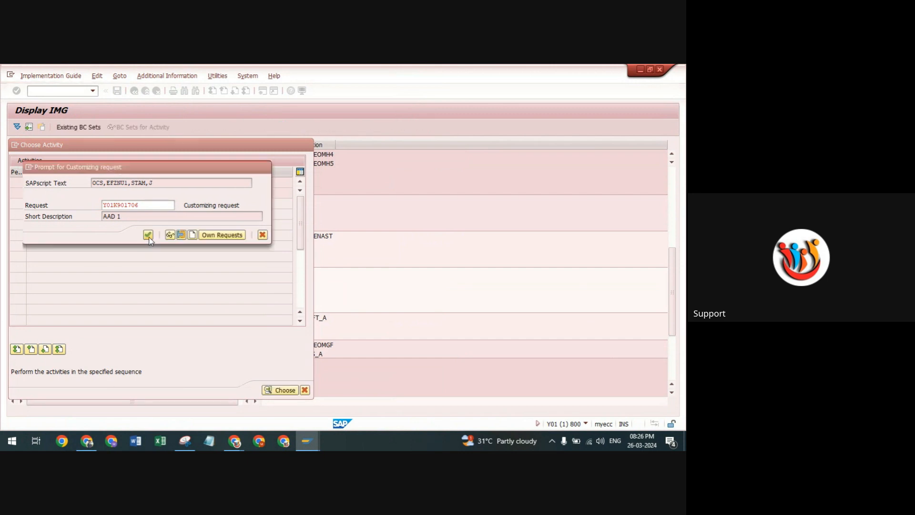
left_click(149, 235)
left_click(149, 237)
left_click(149, 238)
left_click(148, 238)
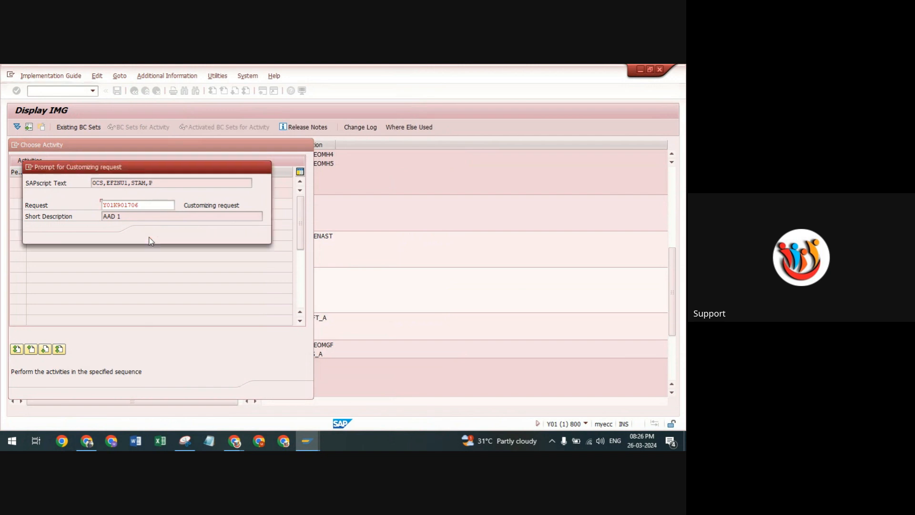
left_click(149, 238)
left_click(149, 237)
left_click(149, 237)
left_click(148, 238)
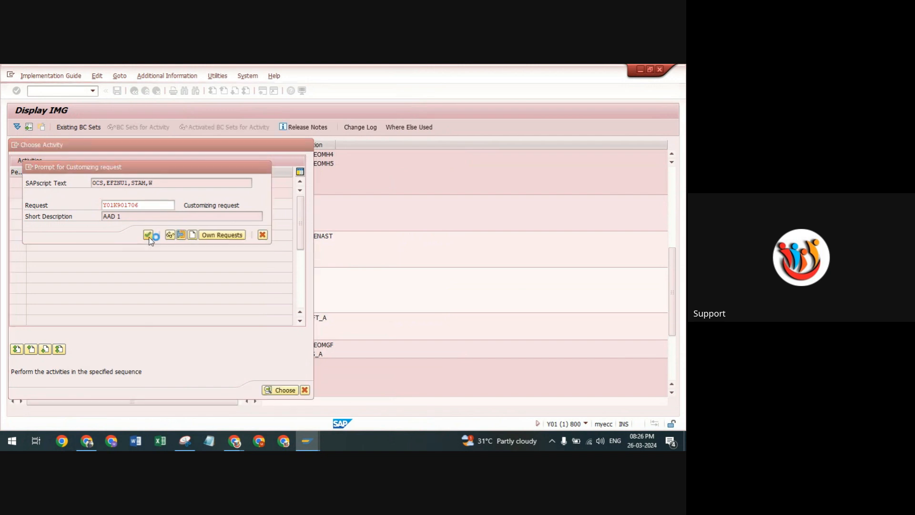
left_click(149, 238)
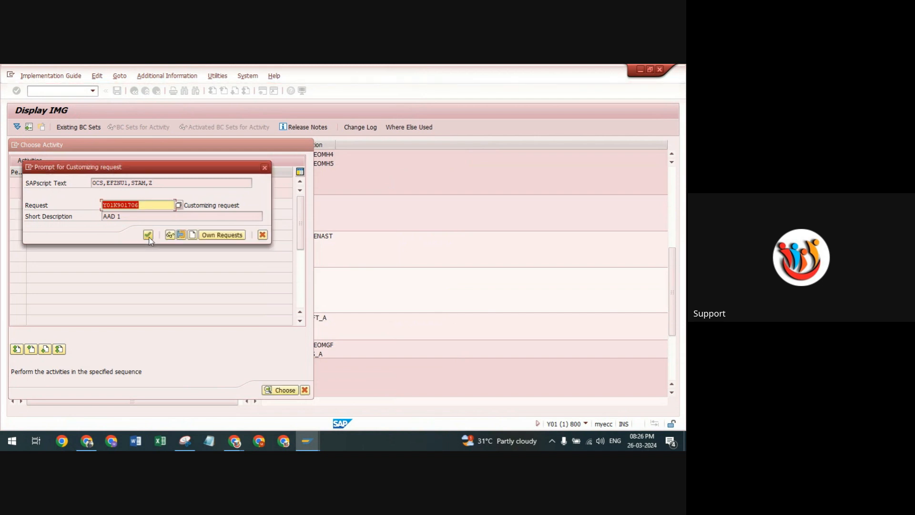
left_click(148, 235)
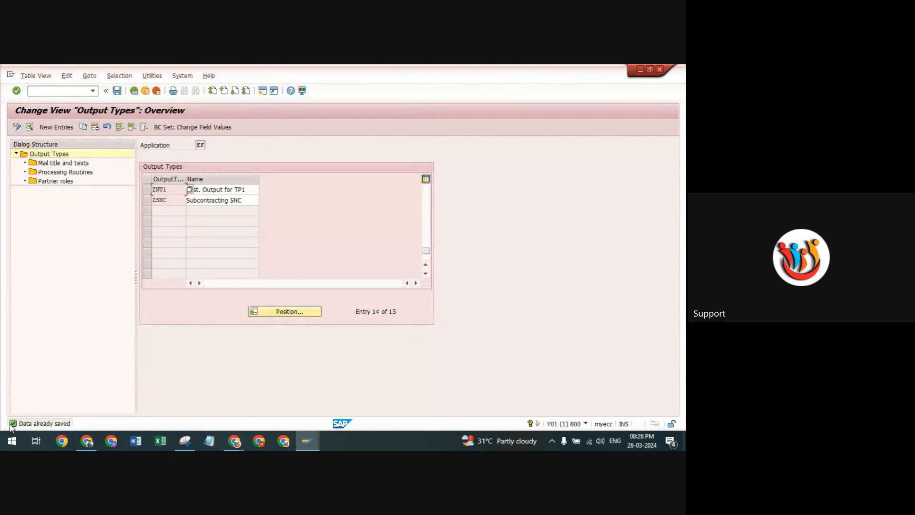
Widen the output type column, rename ZNU1 to "Cust. Output forTP10", and save the change.
double_click(172, 188)
left_click_drag(196, 181, 206, 182)
left_click(259, 189)
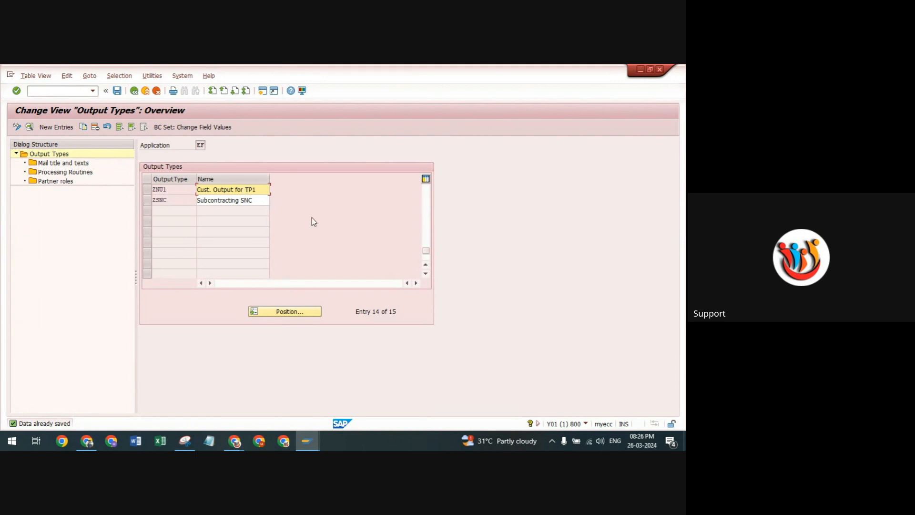
key("BackSpace")
left_click(259, 187)
type("0")
key("Return")
left_click(116, 91)
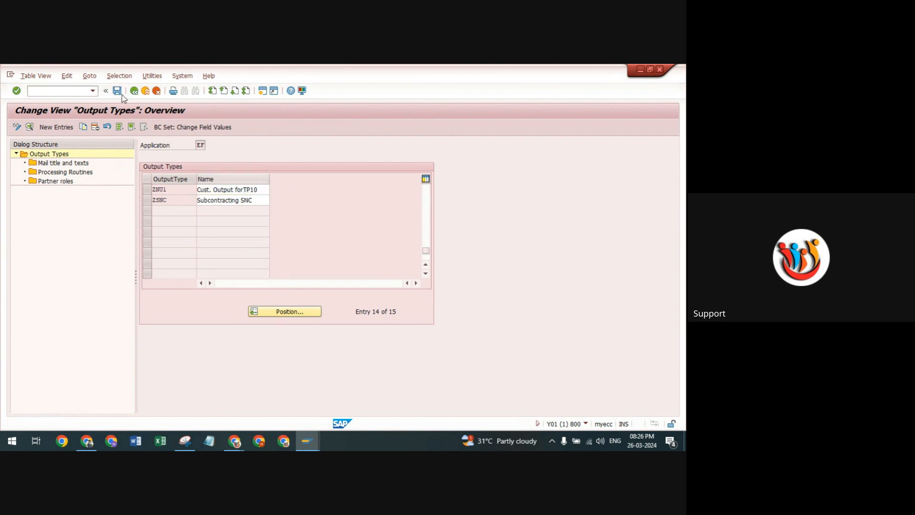
Select output type ZNU1 and view its mail titles and texts, followed by its processing routines.
left_click(151, 189)
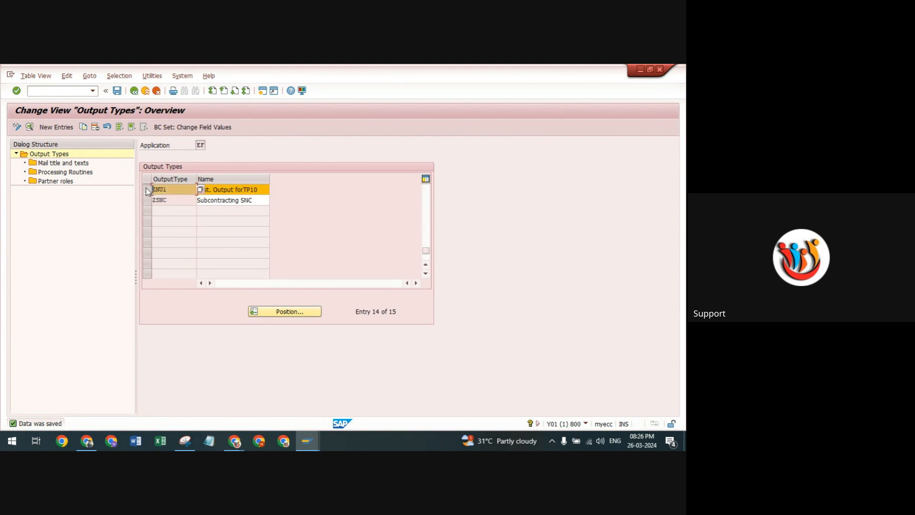
double_click(46, 164)
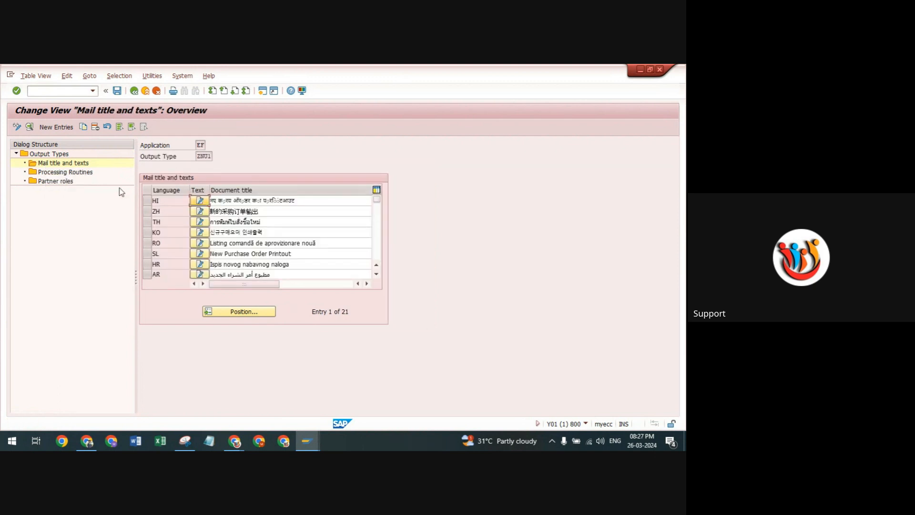
double_click(34, 173)
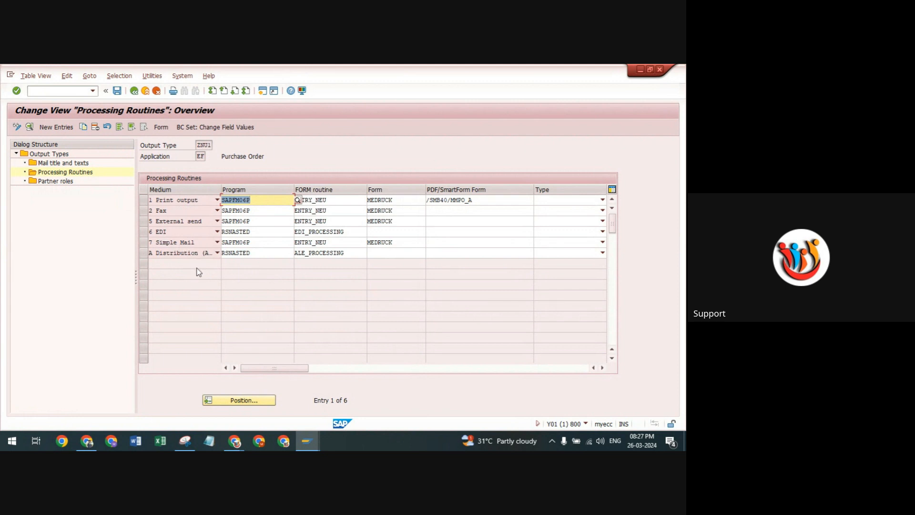
Check the Google Meet call in Chrome and return to the Processing Routines view in SAP.
mouse_move(234, 441)
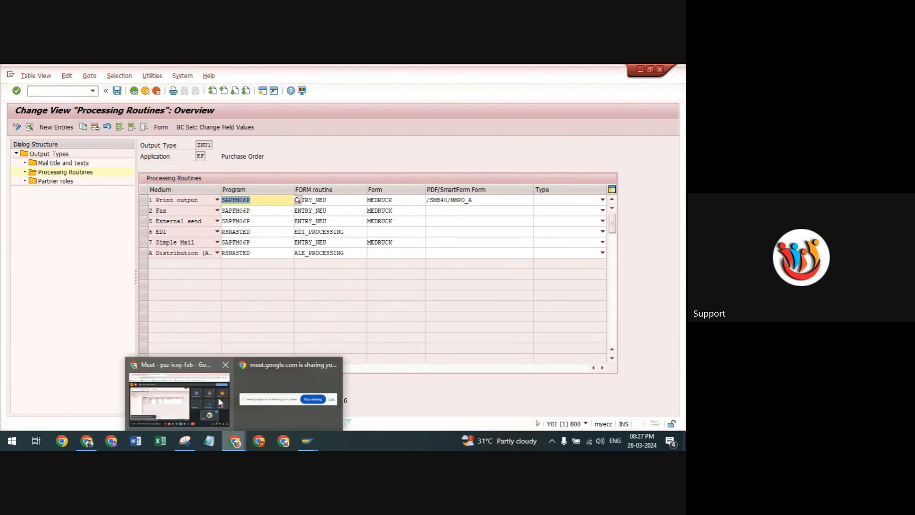
left_click(219, 396)
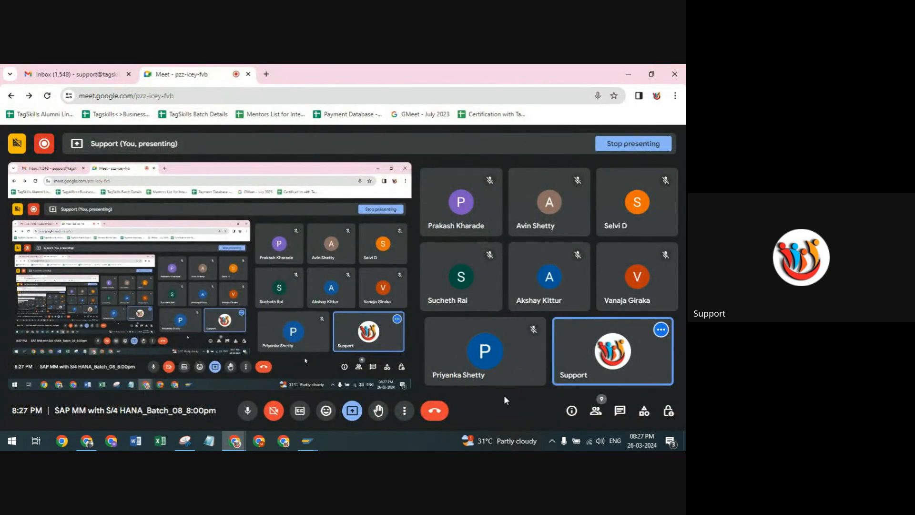
mouse_move(298, 442)
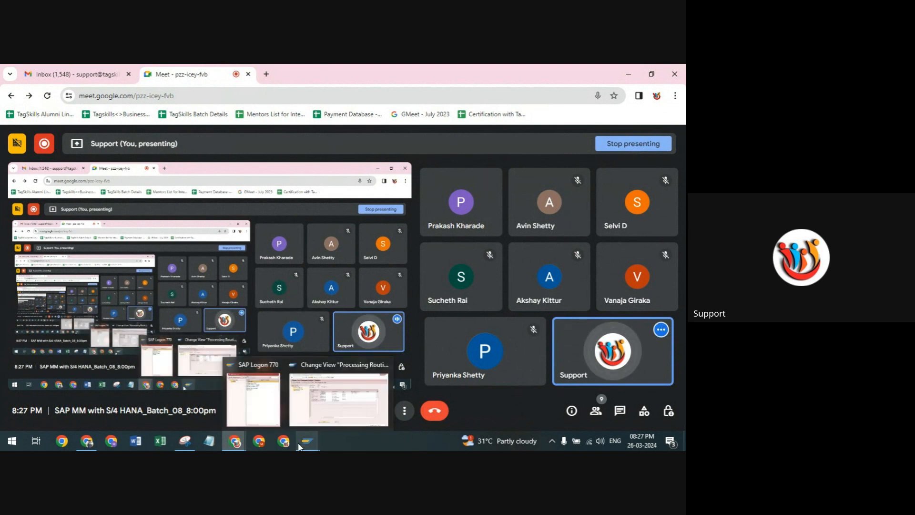
left_click(314, 394)
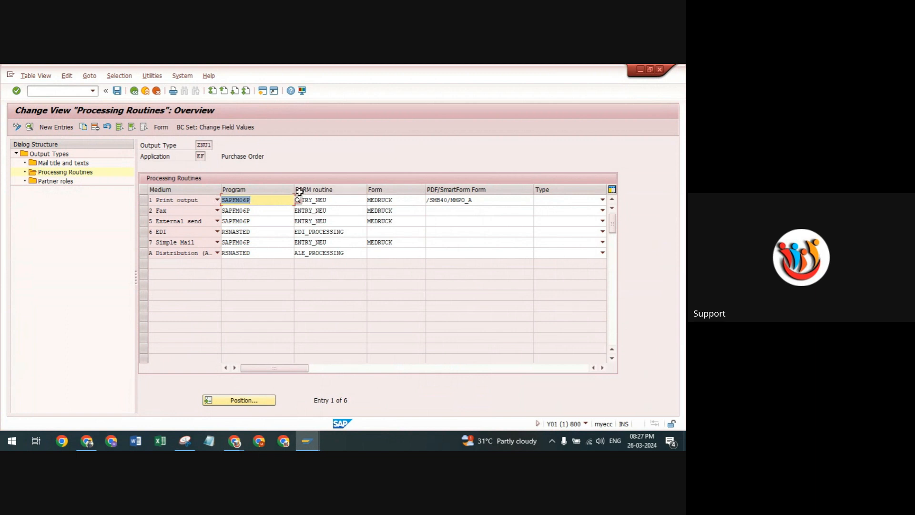
Open the form name search help for the print output's PDF/SmartForm form and close it without choosing a form.
left_click(274, 211)
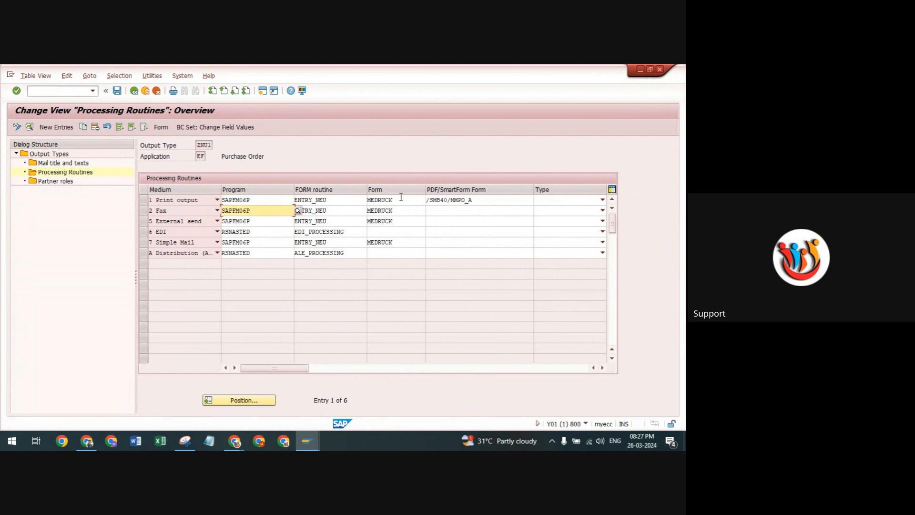
left_click(477, 199)
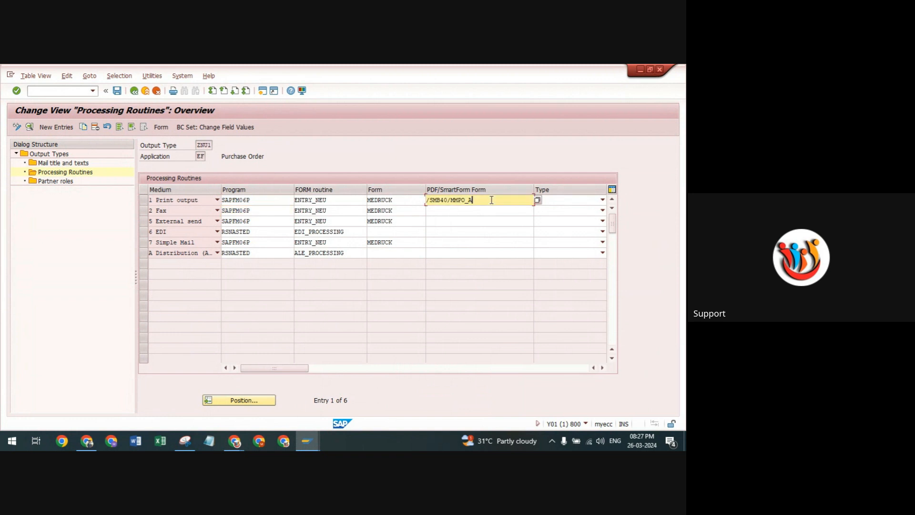
left_click(537, 200)
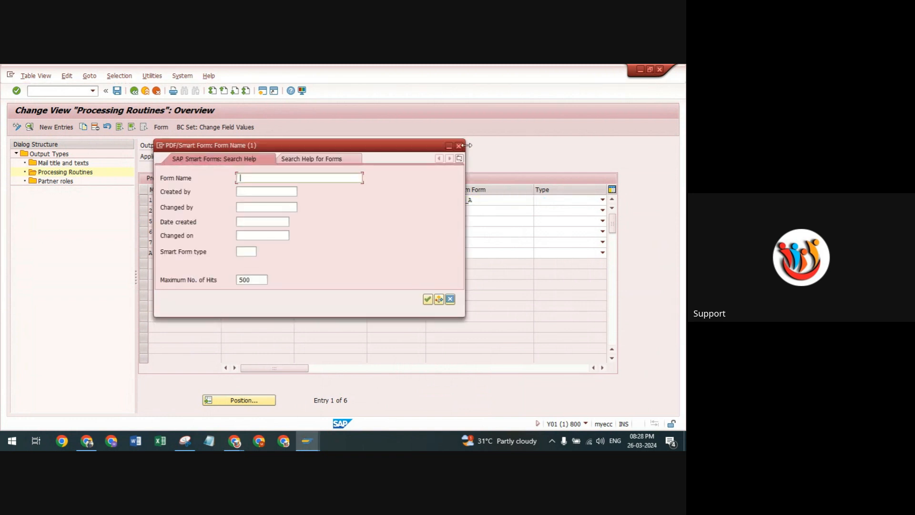
left_click(459, 146)
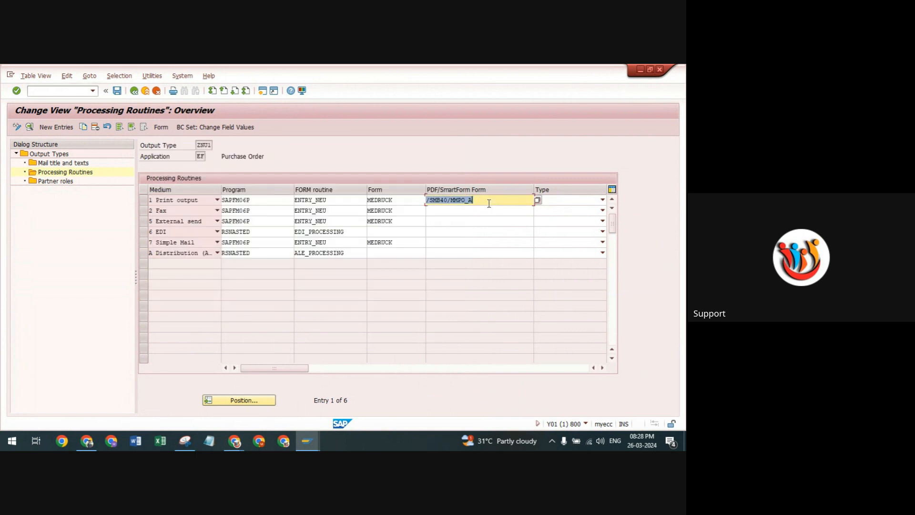
Check the form search help for the print output row again, dismiss it, and highlight the form name /SMB40/MMPO_A.
left_click(489, 203)
left_click(538, 200)
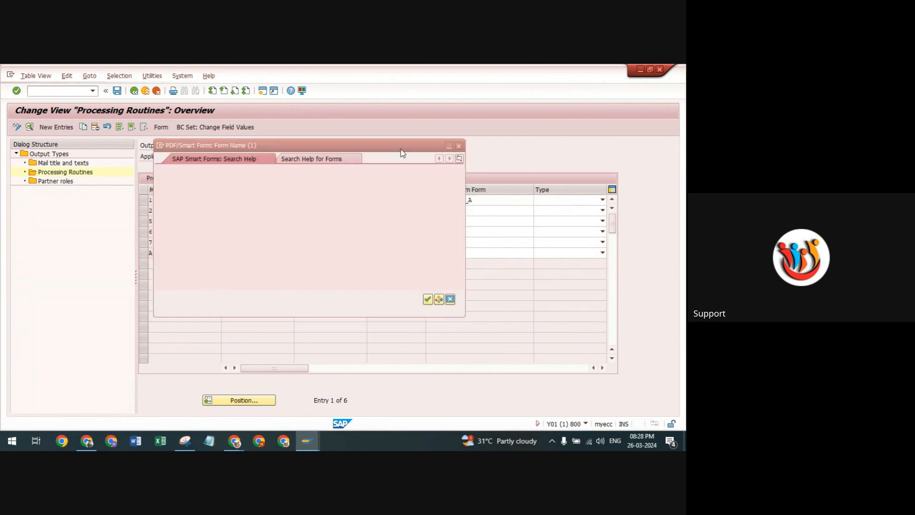
left_click(459, 147)
left_click_drag(475, 200, 420, 197)
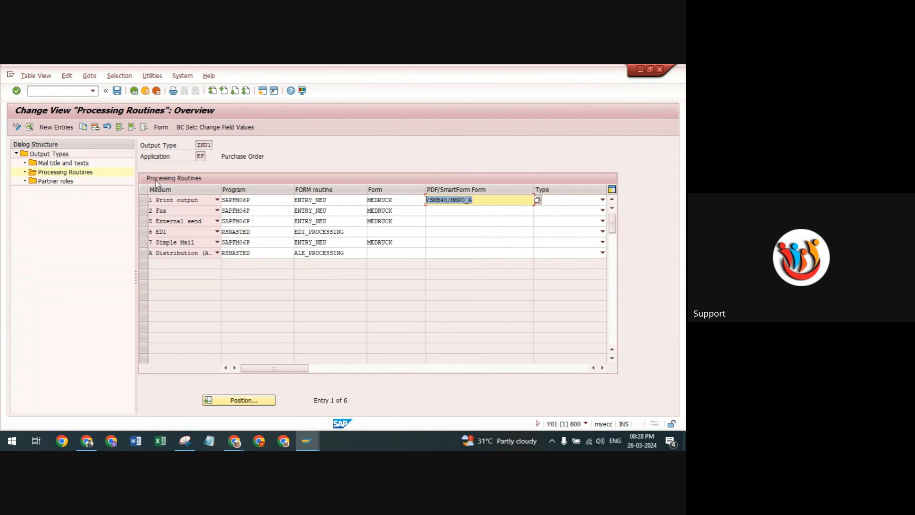
left_click(502, 199)
Start a second SAP session and open the TP10 standard purchase order for the LED Bulb item.
left_click(311, 437)
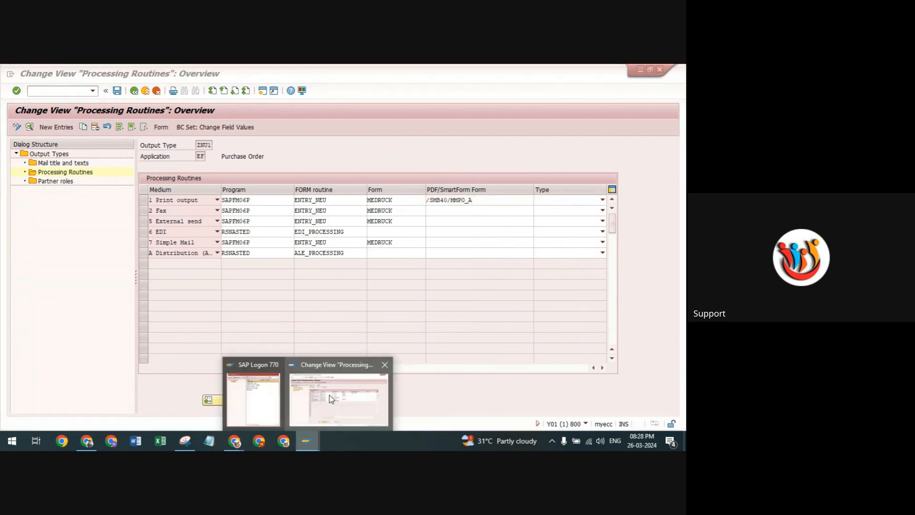
left_click(330, 396)
left_click(262, 92)
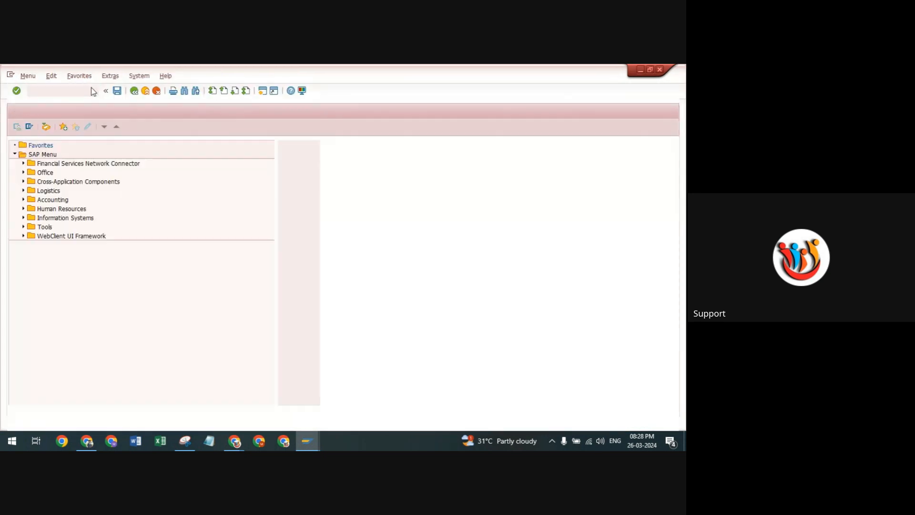
left_click(93, 91)
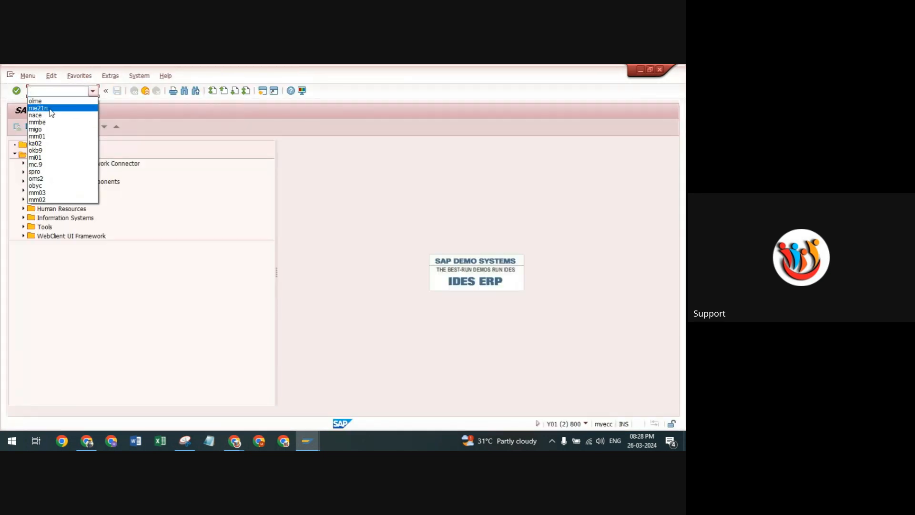
left_click(55, 91)
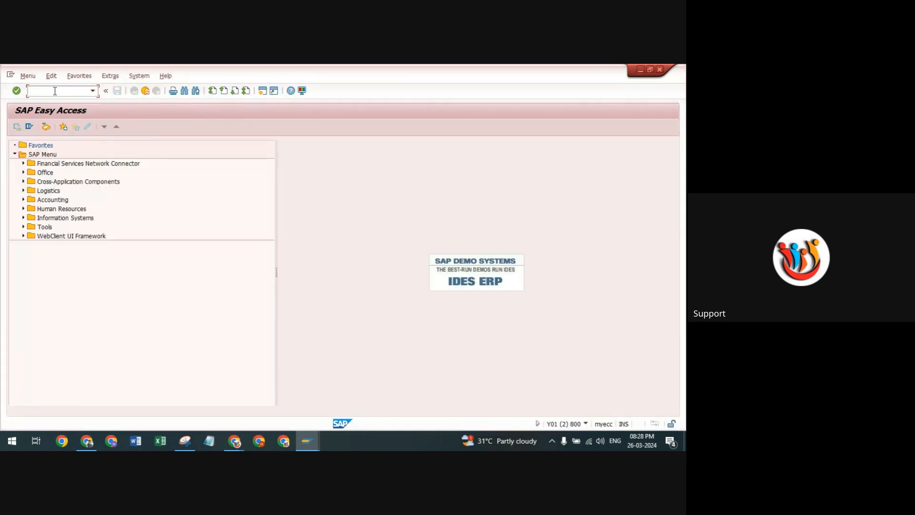
type("me22n")
key("Return")
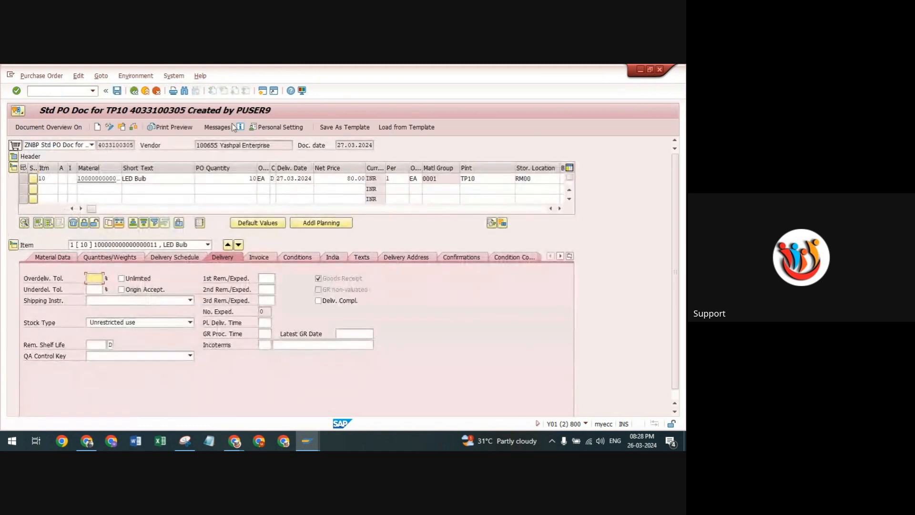
View the purchase order's output messages, select the NEUZ print output entry, and return to the order.
left_click(219, 128)
left_click(11, 178)
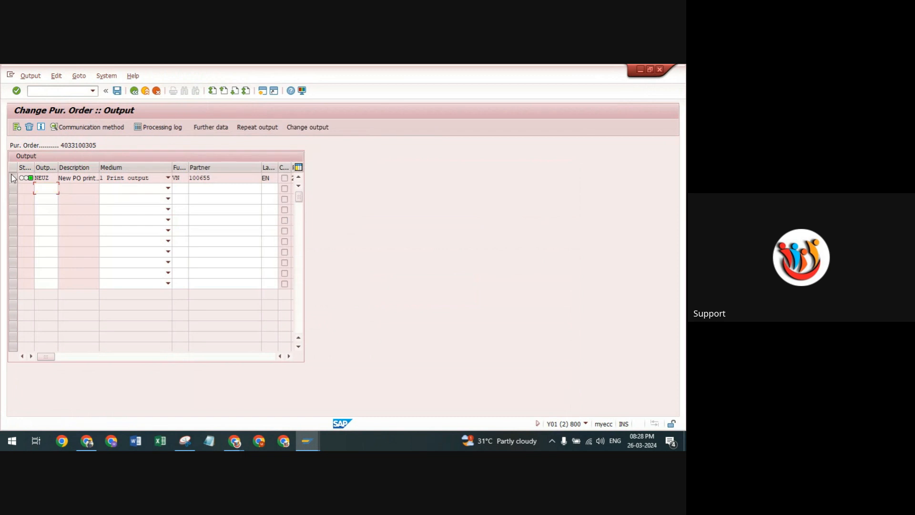
left_click(133, 91)
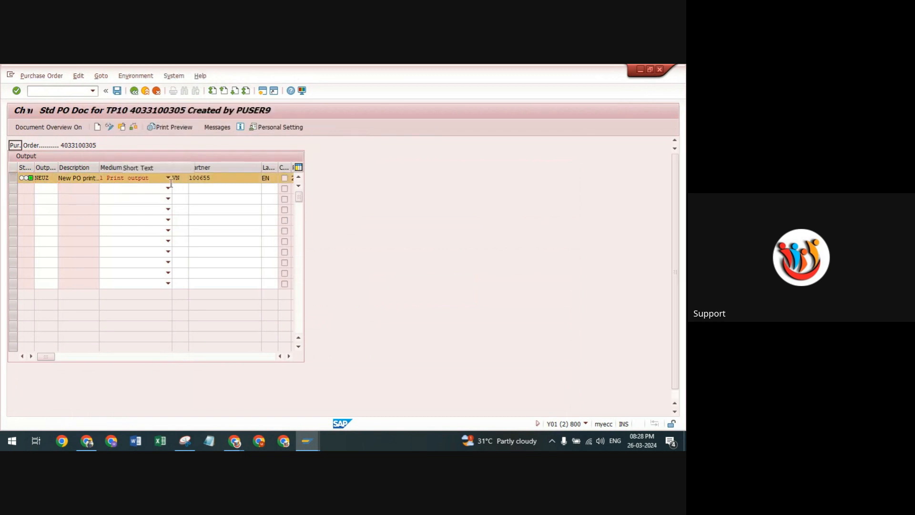
Open the purchase order's print preview, review the page from header to totals, and minimize that session.
left_click(161, 126)
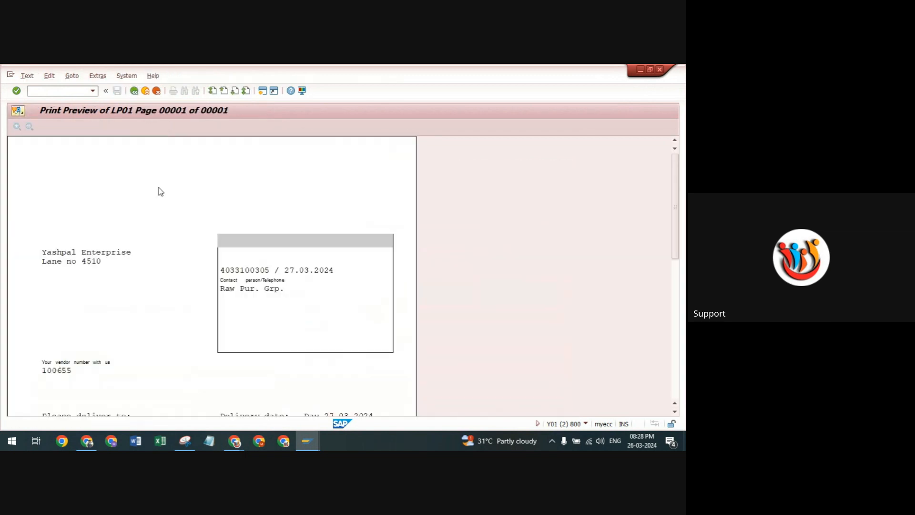
scroll(188, 202, "down", 5)
scroll(169, 210, "down", 6)
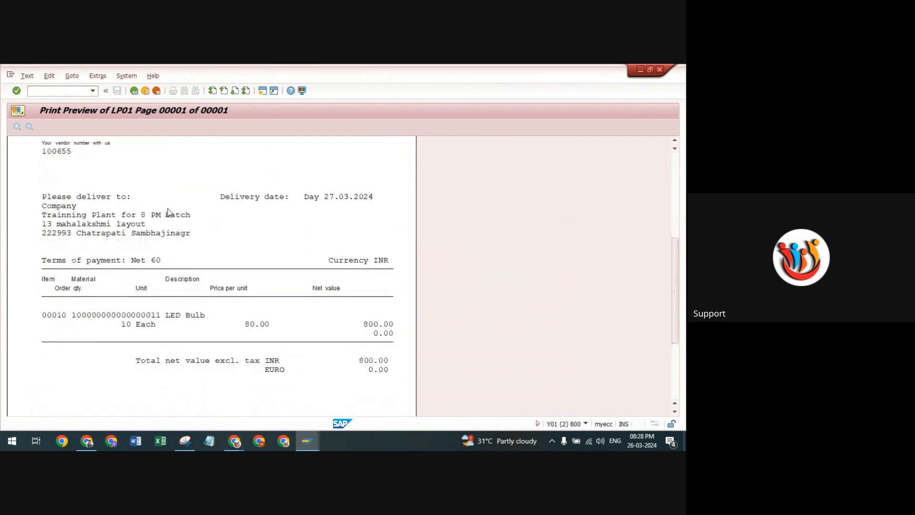
scroll(162, 211, "up", 1)
scroll(160, 213, "up", 8)
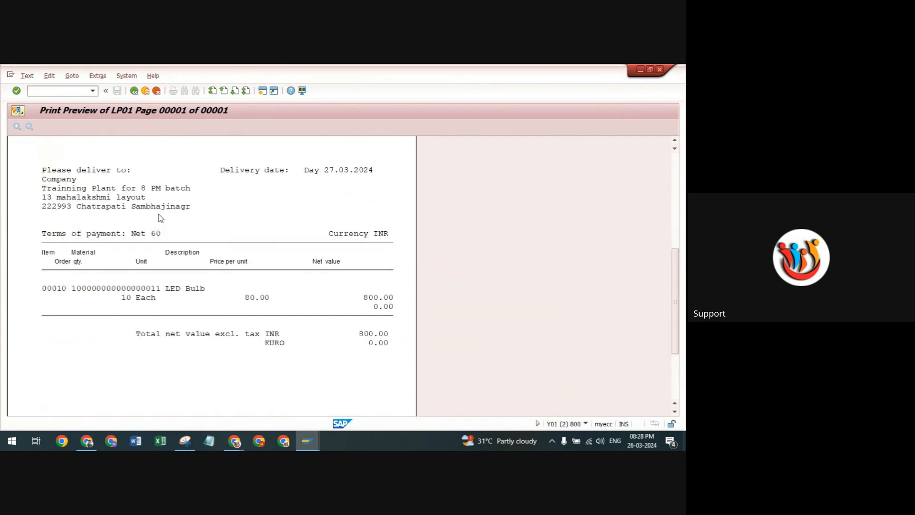
scroll(142, 234, "up", 1)
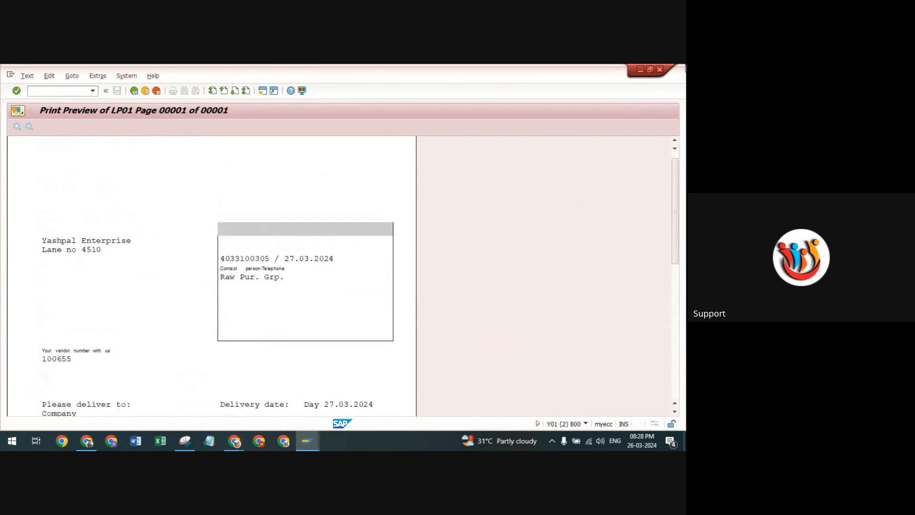
left_click(639, 70)
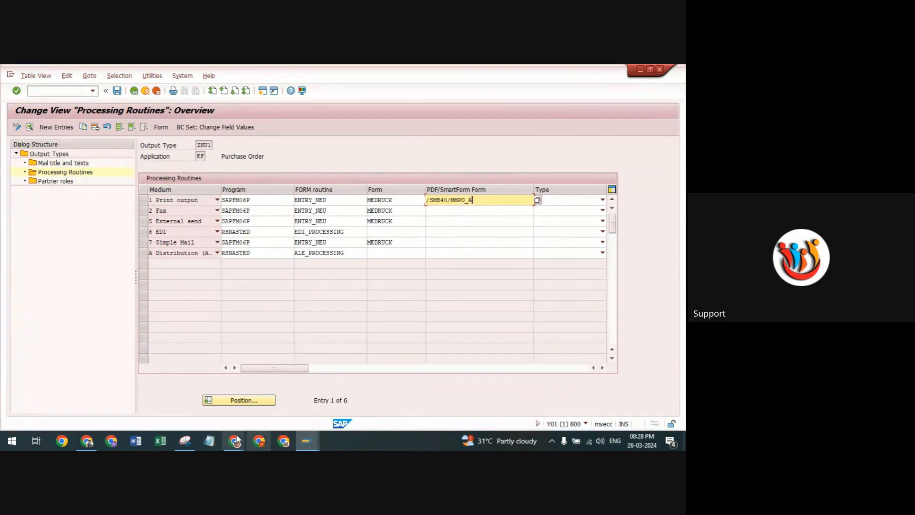
Bring the print preview session back, review the printed layout from header to totals again, and minimize it.
mouse_move(307, 441)
left_click(367, 392)
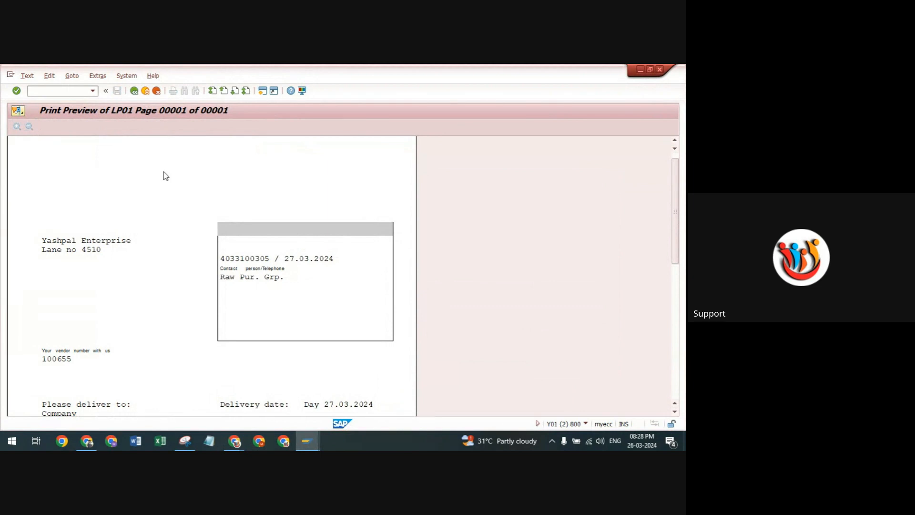
scroll(157, 222, "up", 1)
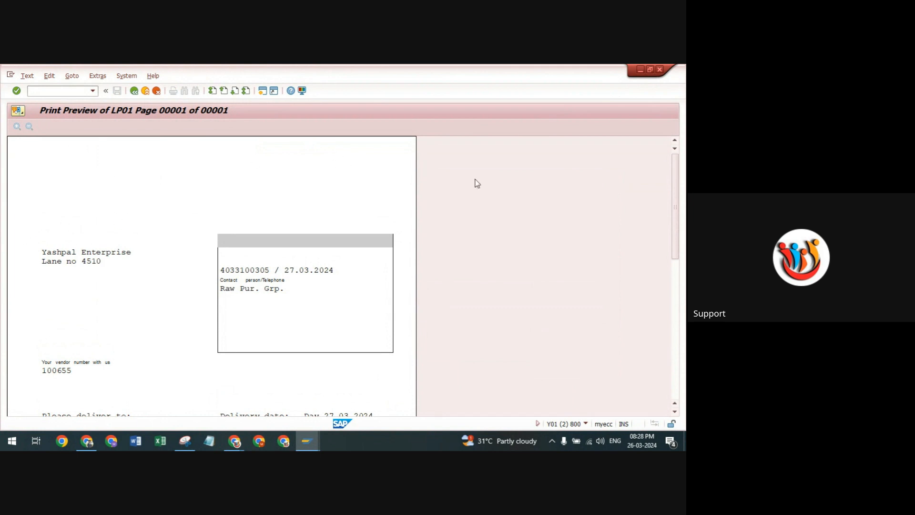
scroll(248, 177, "down", 5)
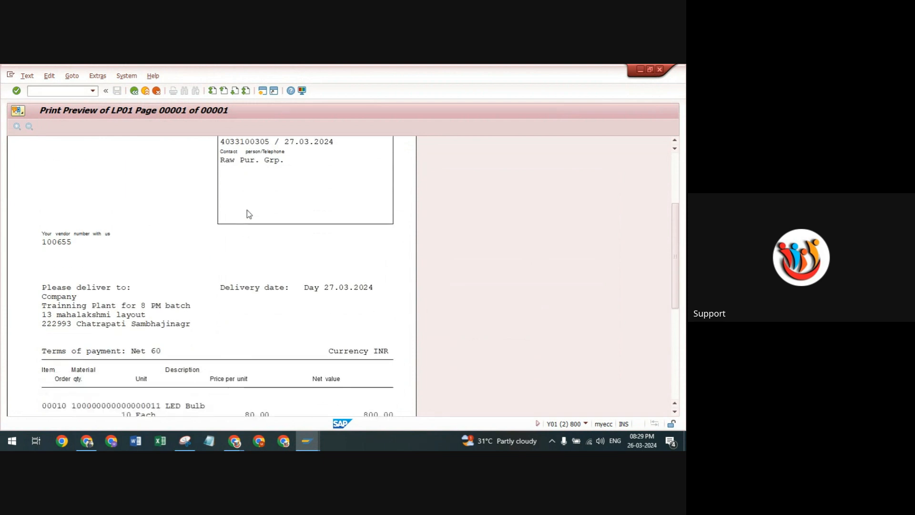
scroll(249, 215, "down", 3)
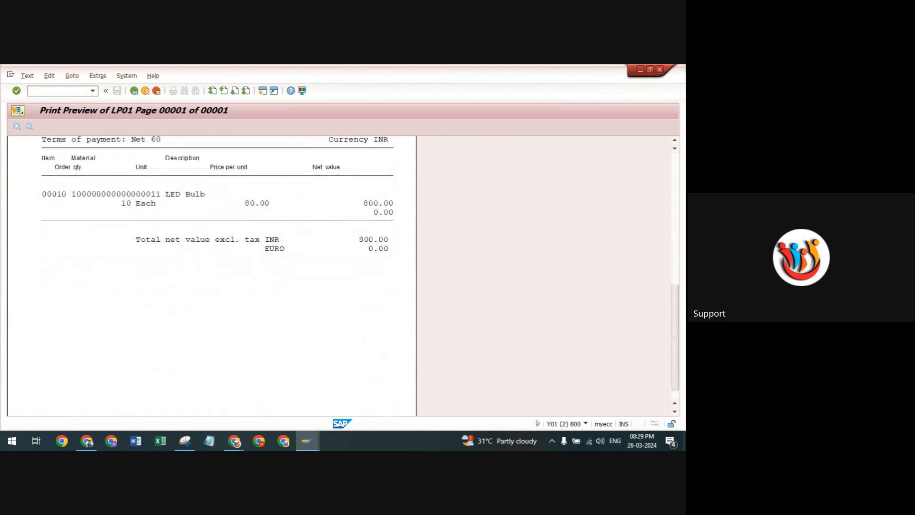
left_click(641, 70)
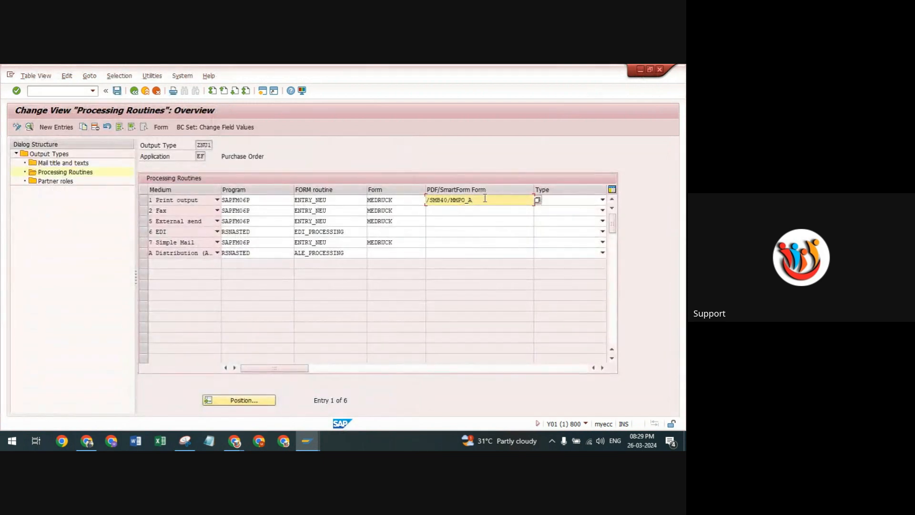
Examine the print output's form name /SMB40/MMPO_A, display the SAP Smart Forms search criteria, and close them without searching.
left_click_drag(474, 200, 420, 204)
left_click(455, 214)
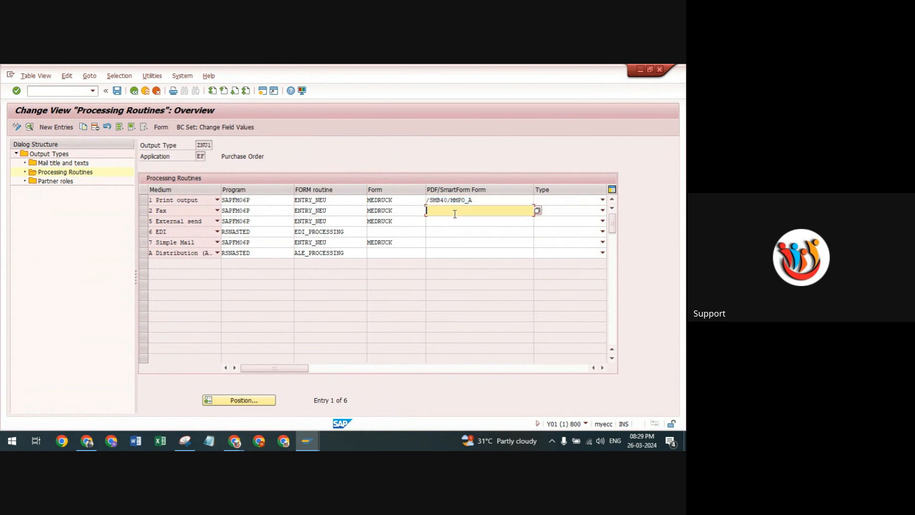
left_click_drag(473, 201, 418, 199)
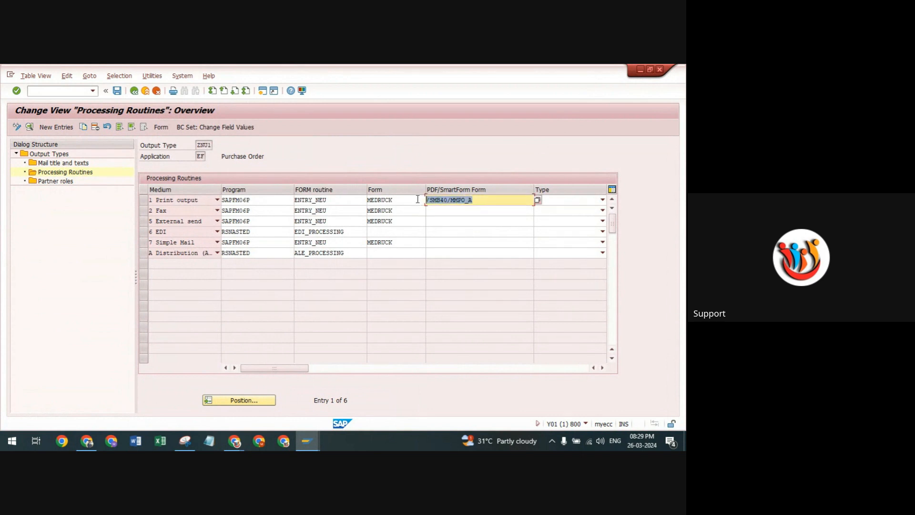
left_click(467, 209)
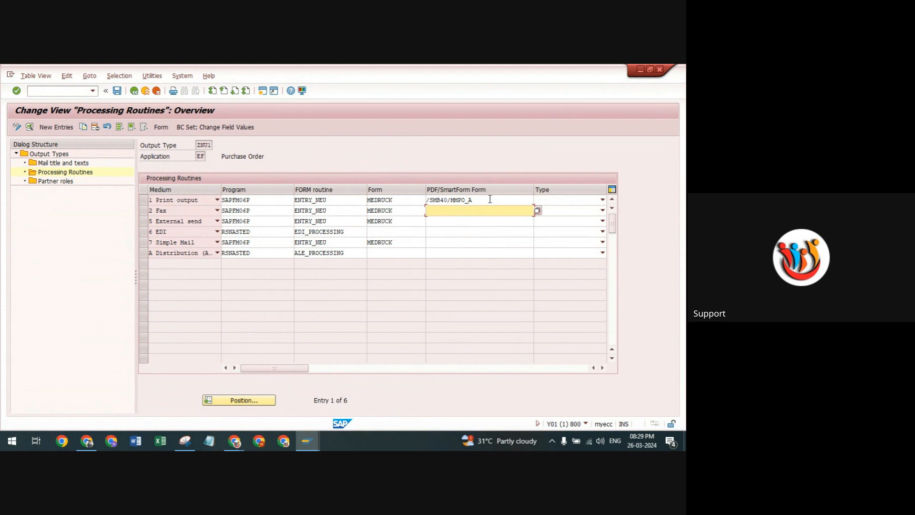
left_click(505, 201)
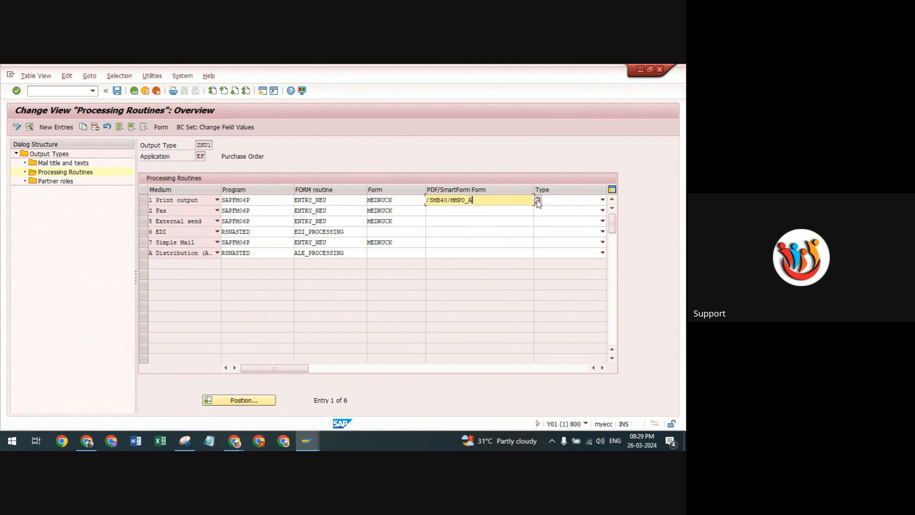
left_click(538, 200)
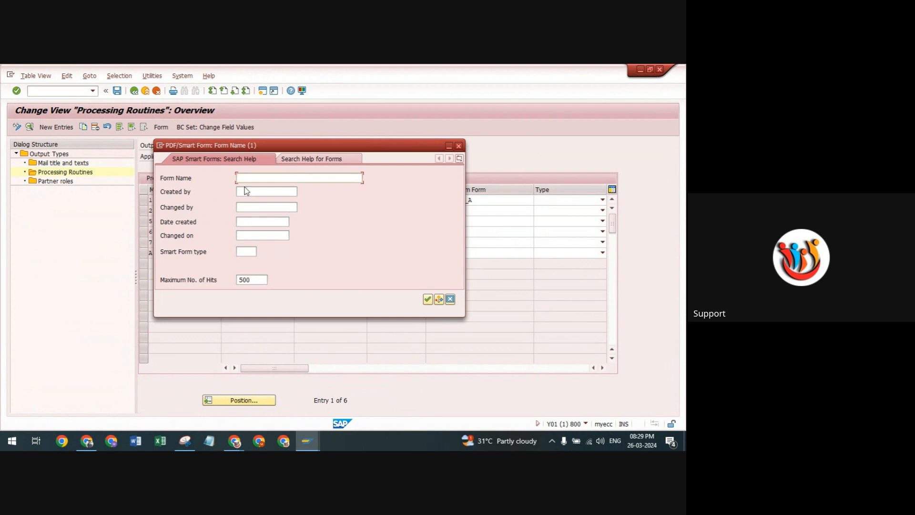
left_click(458, 145)
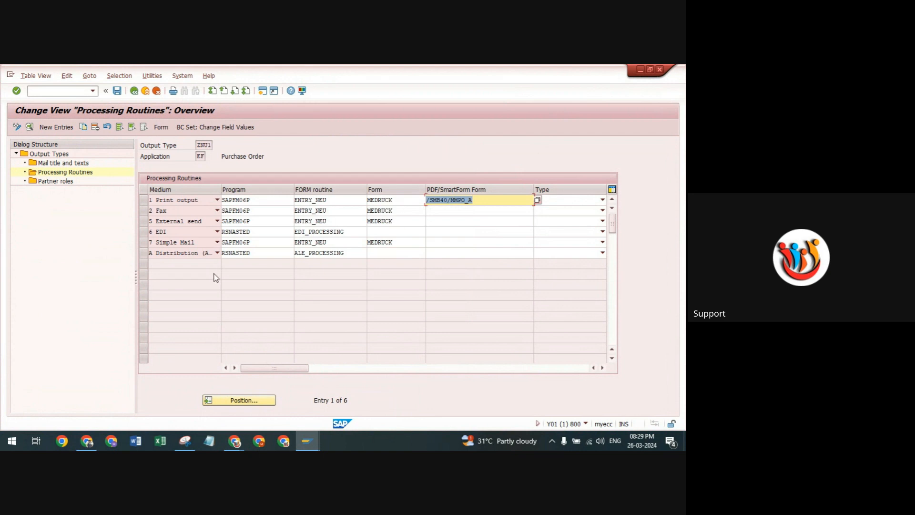
left_click(491, 218)
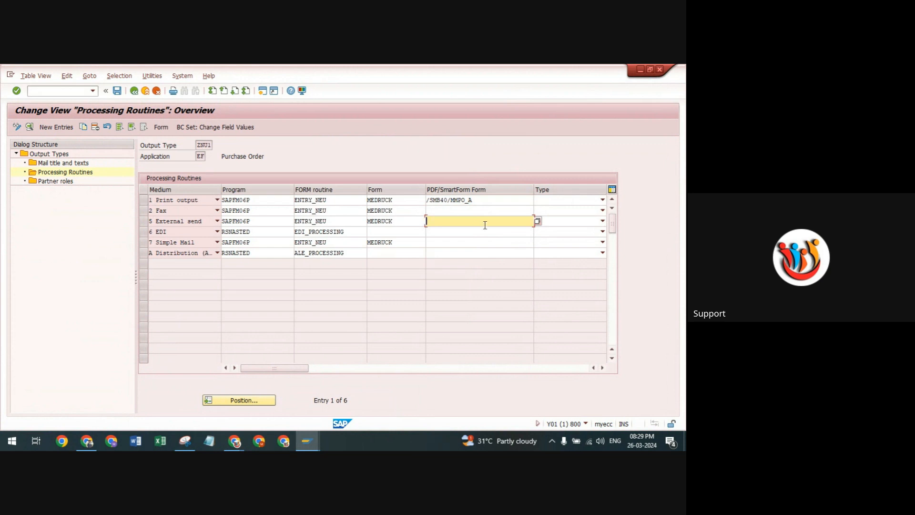
left_click(495, 200)
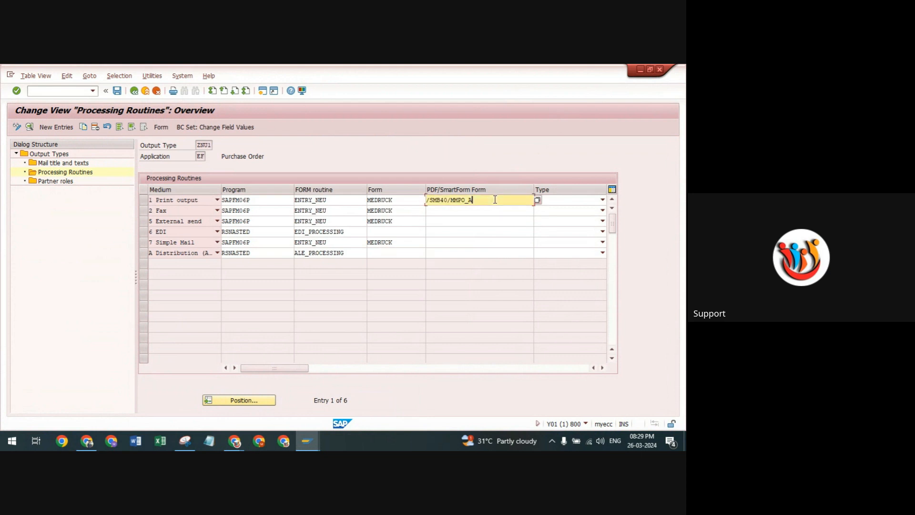
left_click(484, 212)
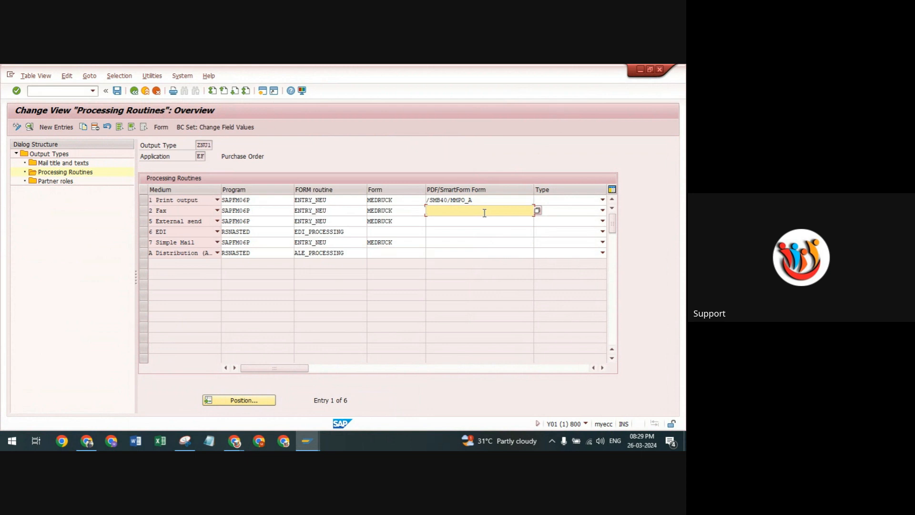
left_click(486, 199)
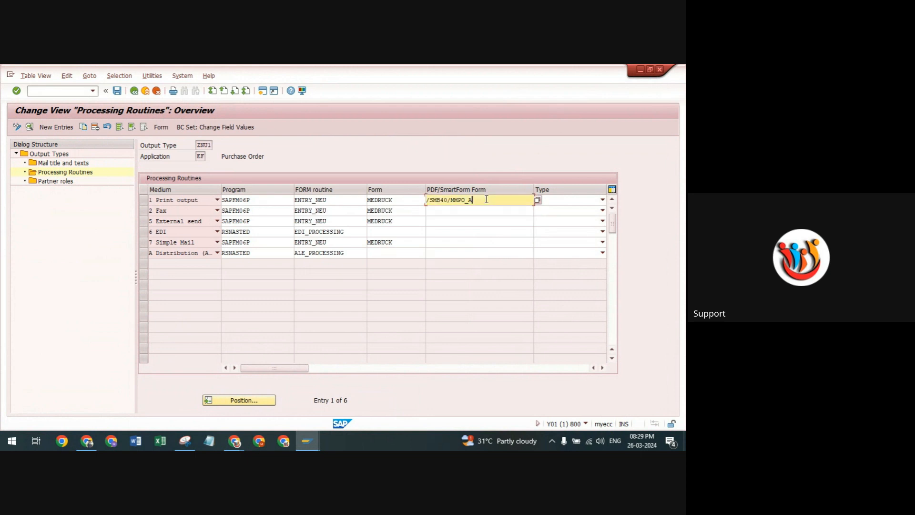
left_click(465, 218)
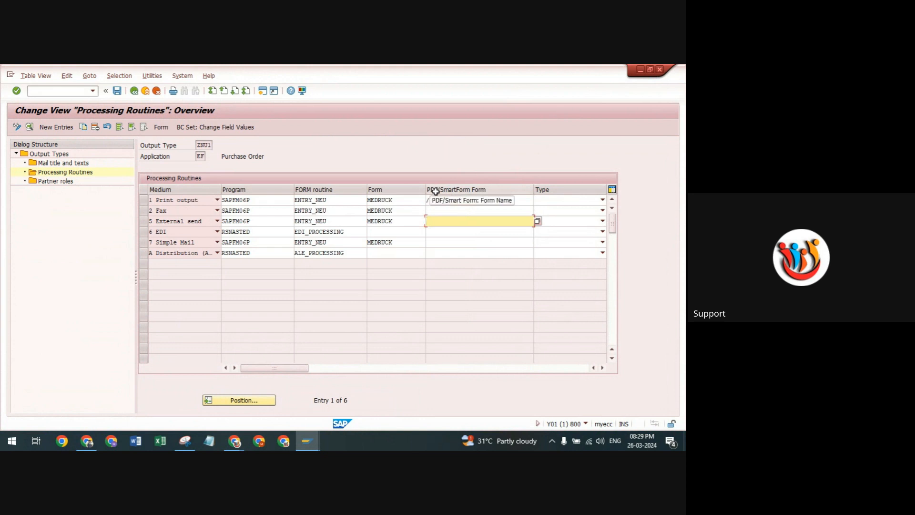
left_click(460, 211)
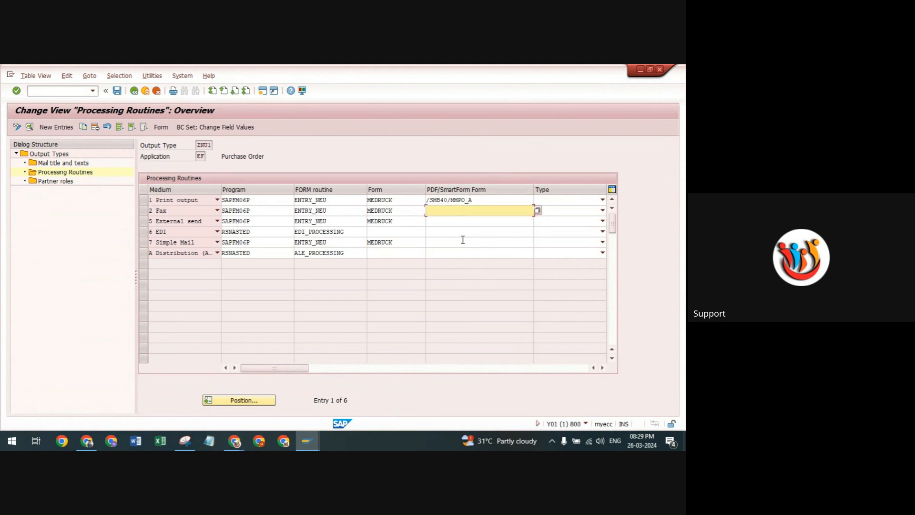
left_click(465, 221)
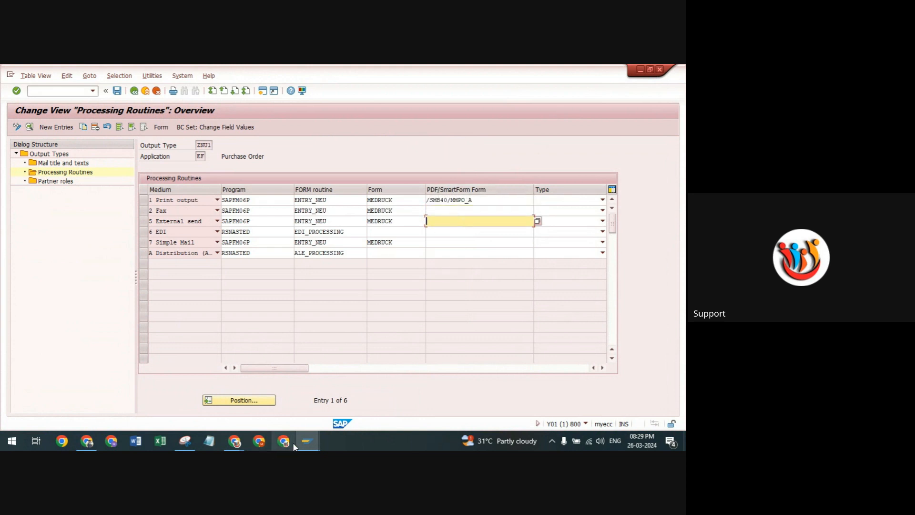
Switch from the processing routines back to the purchase order print preview and examine its header area.
mouse_move(234, 441)
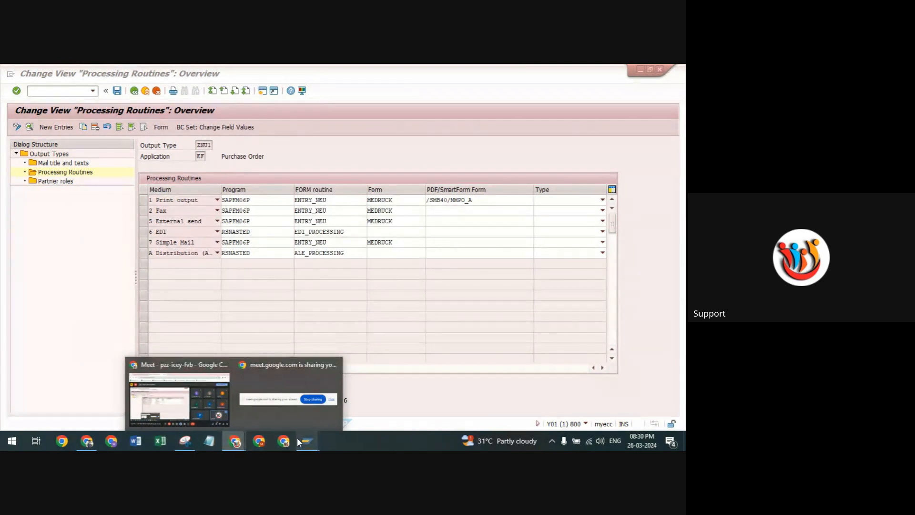
mouse_move(307, 441)
left_click(336, 393)
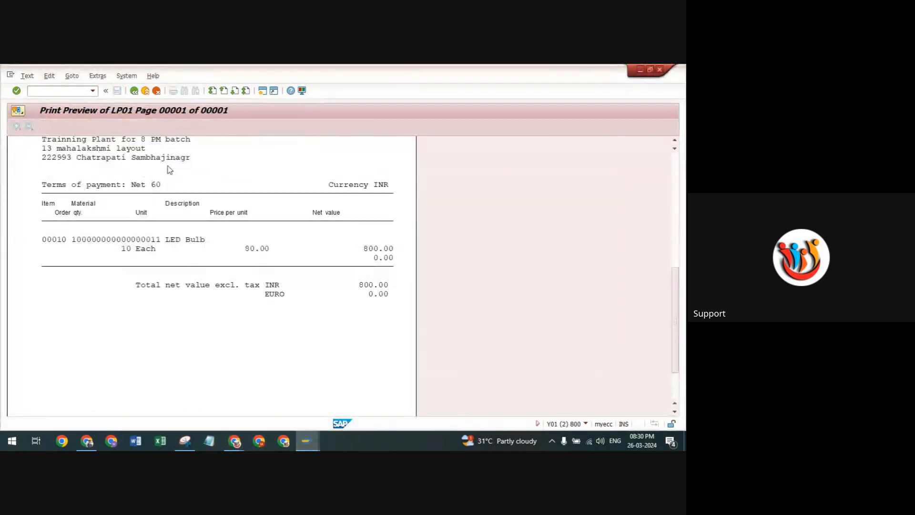
scroll(168, 171, "up", 7)
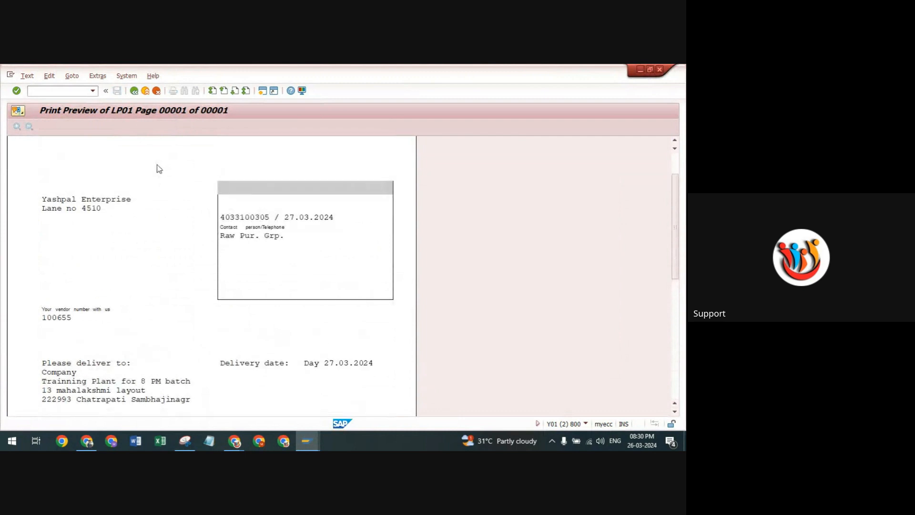
Examine the purchase order print preview from the header address down to the item table and net value totals, and minimize that session.
scroll(158, 168, "up", 1)
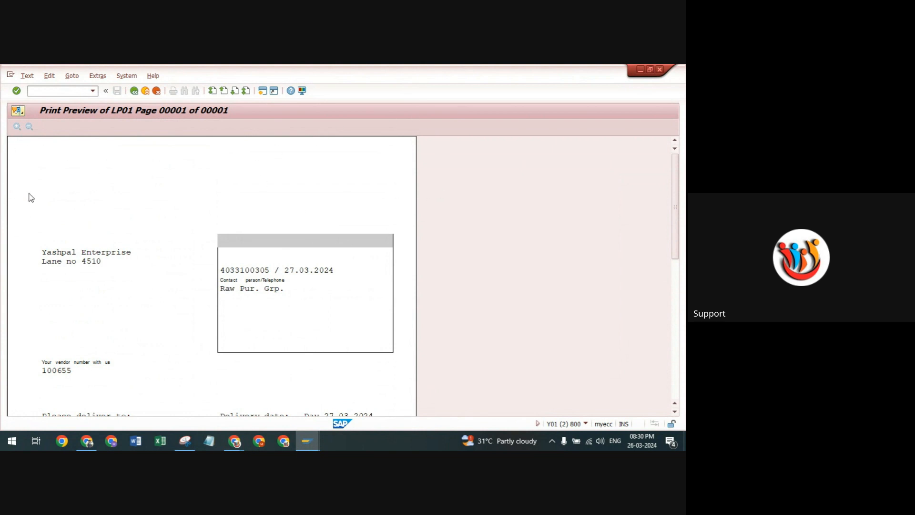
scroll(78, 185, "down", 4)
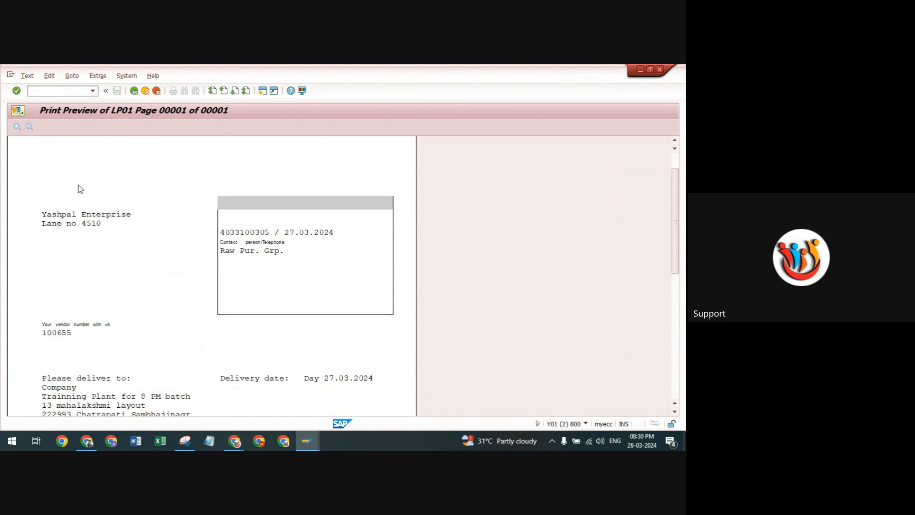
scroll(143, 211, "down", 2)
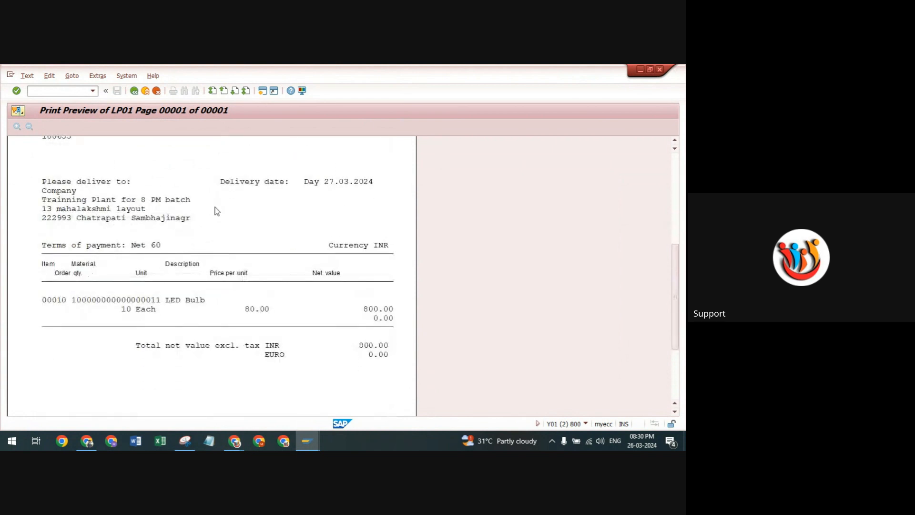
scroll(213, 219, "down", 3)
scroll(207, 226, "up", 4)
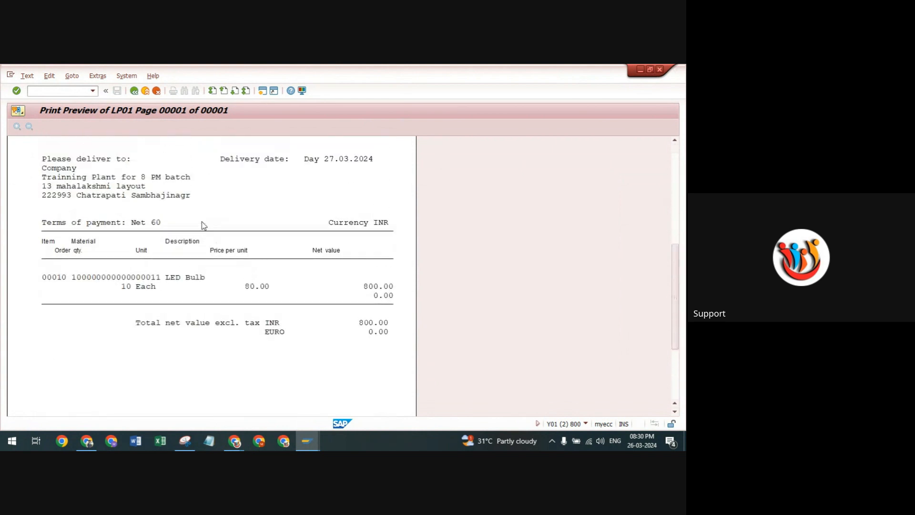
left_click(640, 71)
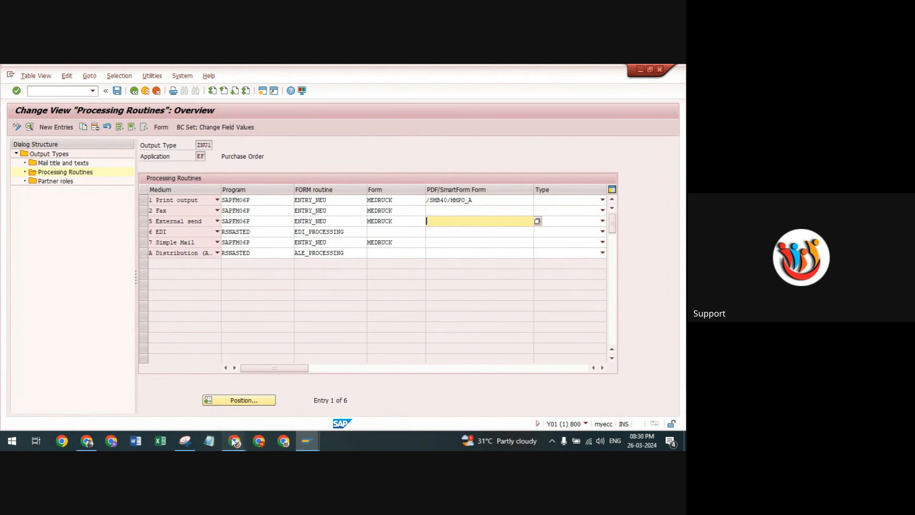
Switch from the processing routines overview to the Google Meet call in the browser.
left_click(199, 399)
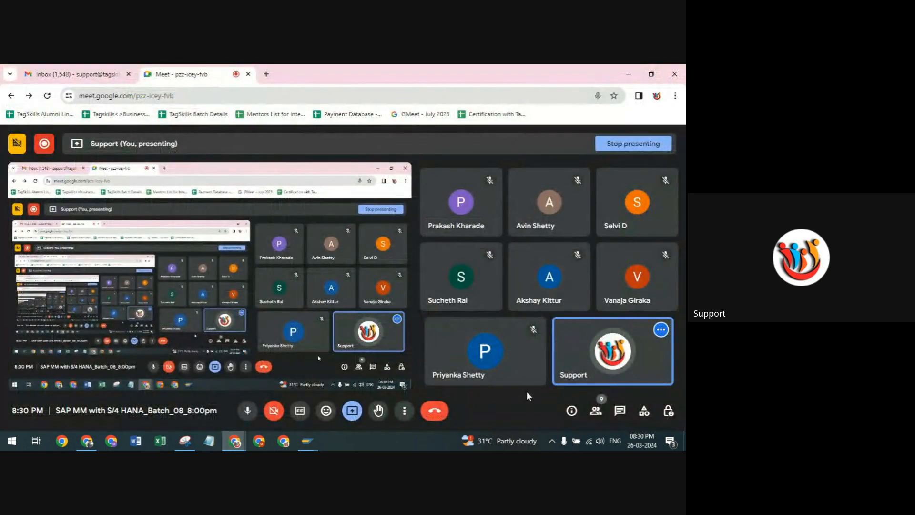
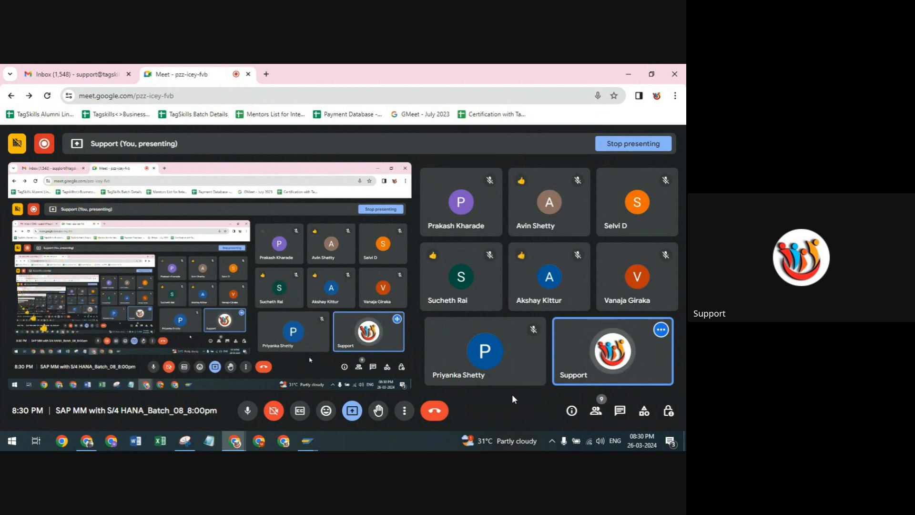
Switch from the video call to the SAP output type session and examine the partner roles of output type ZNU1.
mouse_move(505, 380)
mouse_move(307, 435)
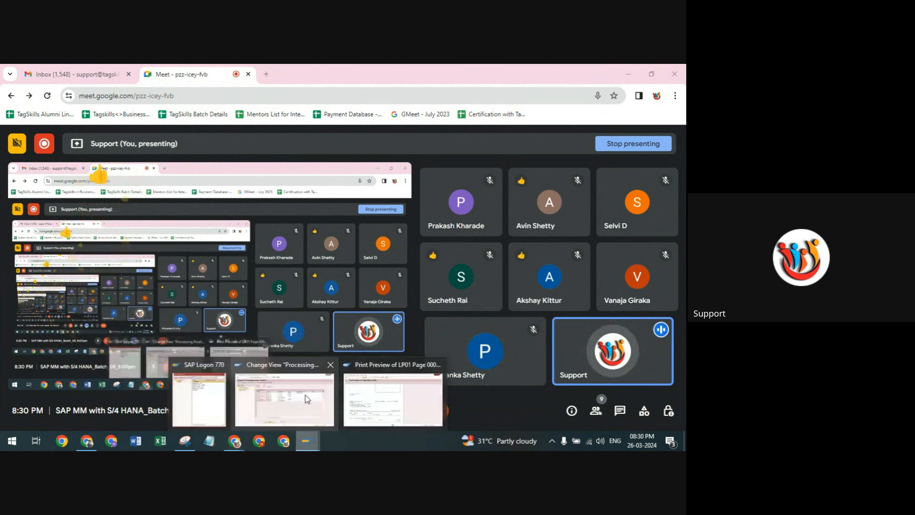
left_click(305, 394)
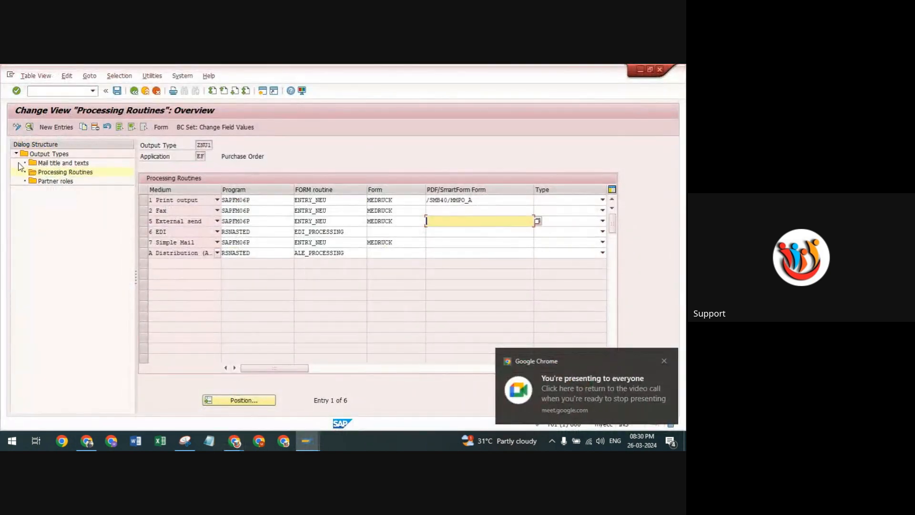
left_click(61, 181)
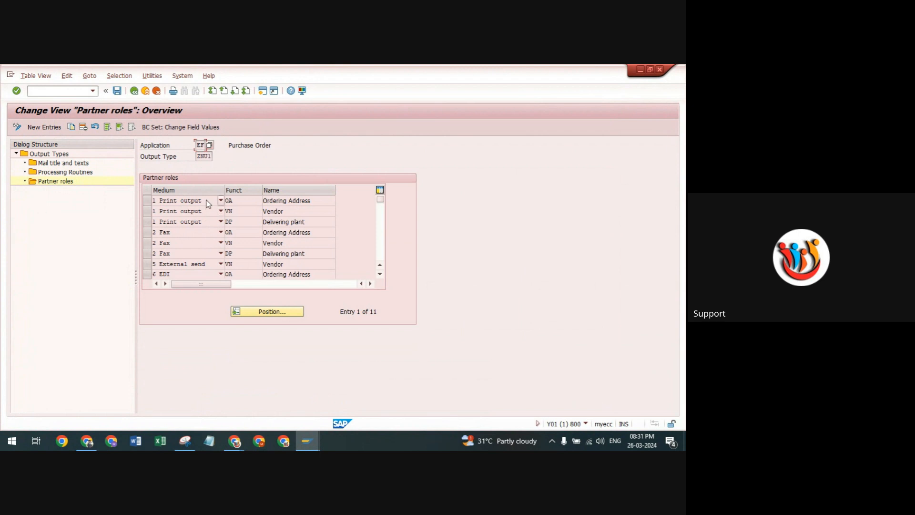
left_click(239, 200)
key("Down")
key("Down")
scroll(242, 230, "down", 3)
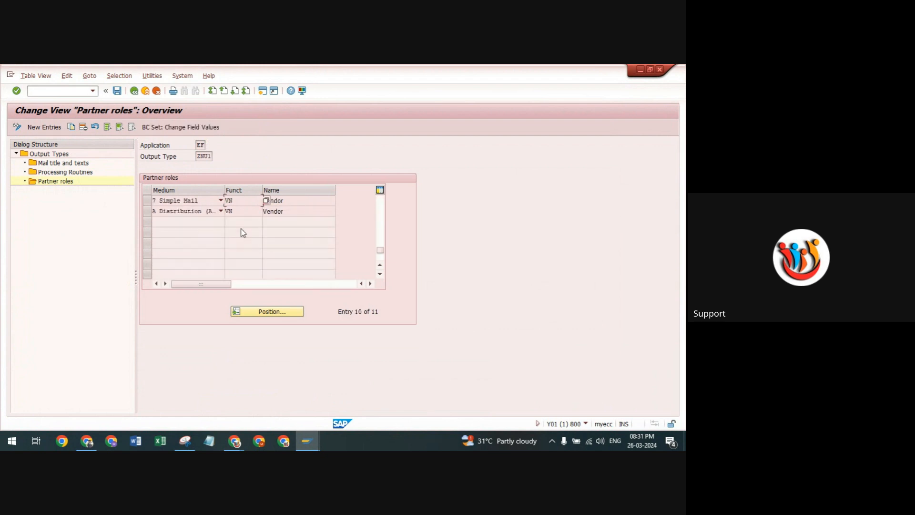
scroll(242, 229, "up", 1)
scroll(242, 229, "up", 2)
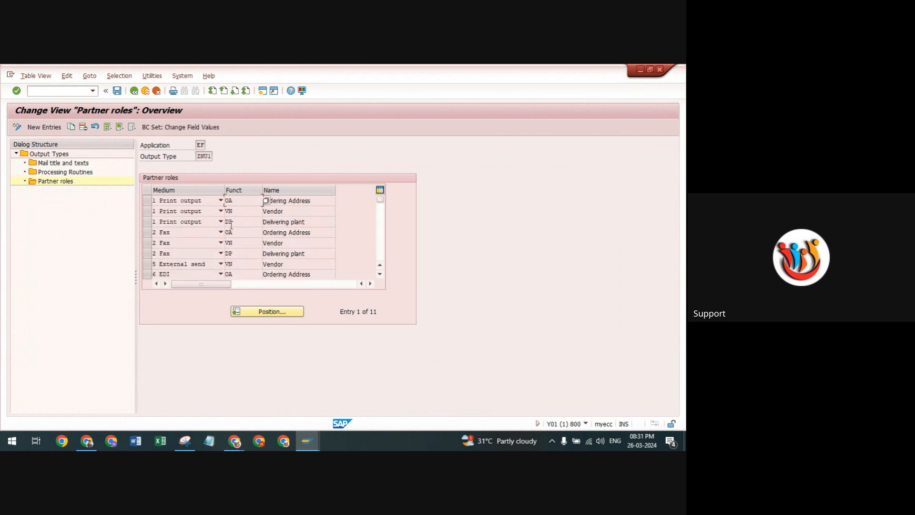
Leave the output type maintenance, open the activity Fine-Tuned Control: Purchase Order, and widen the CTpe column.
left_click(134, 91)
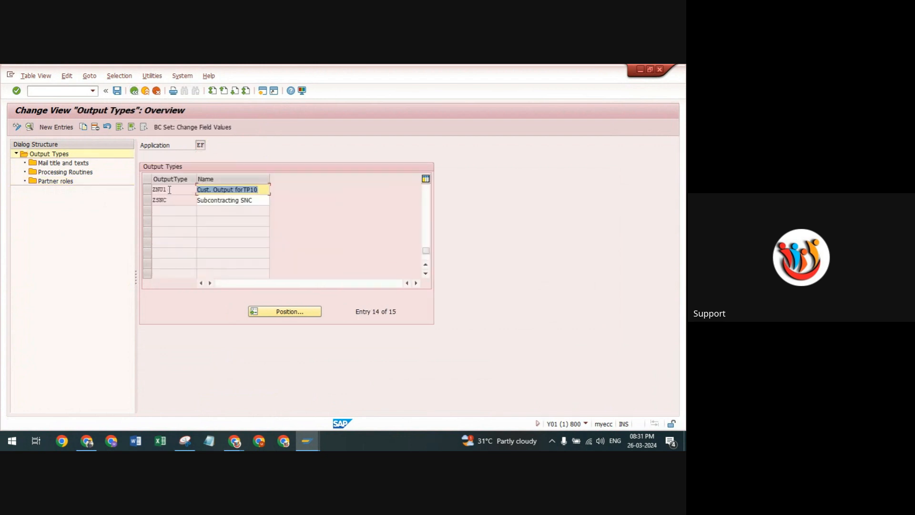
left_click(135, 91)
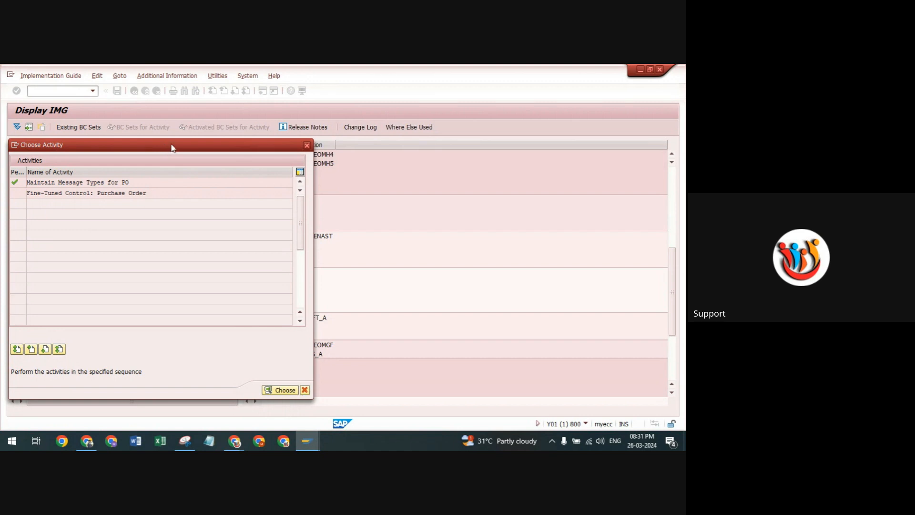
left_click_drag(172, 149, 412, 139)
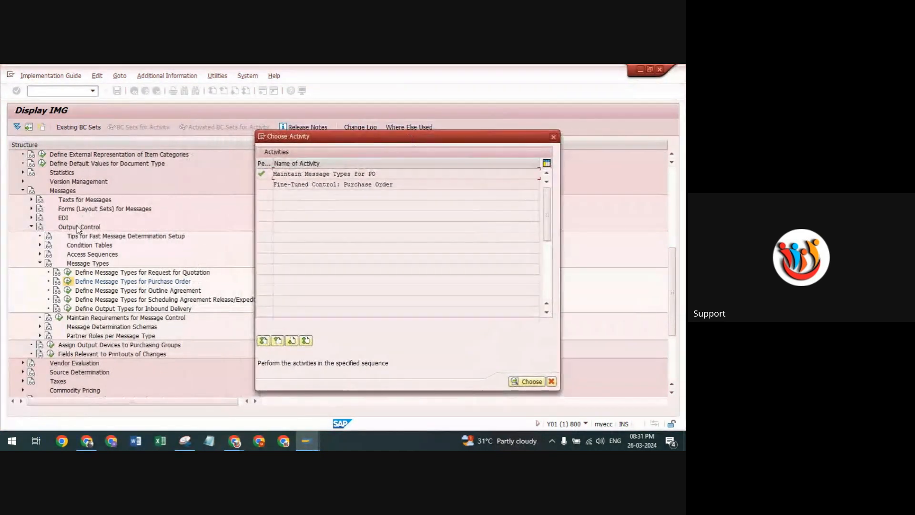
double_click(300, 184)
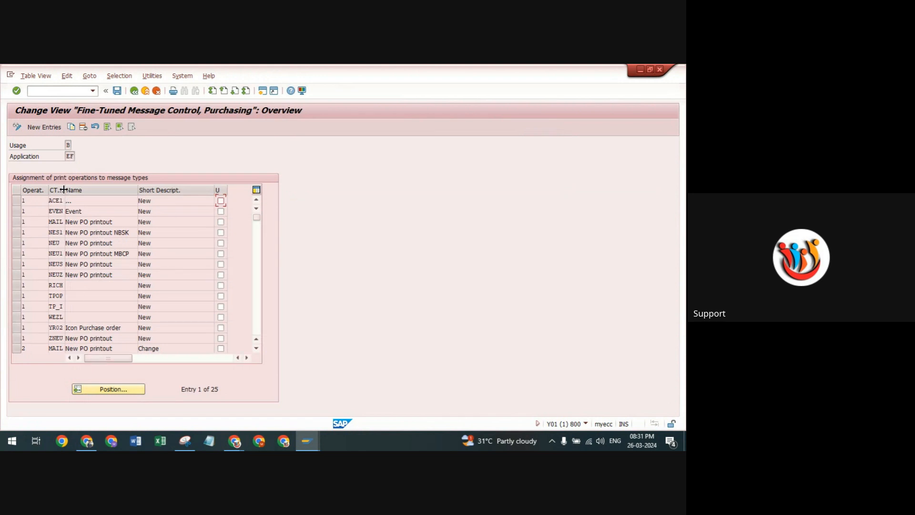
left_click_drag(63, 190, 75, 190)
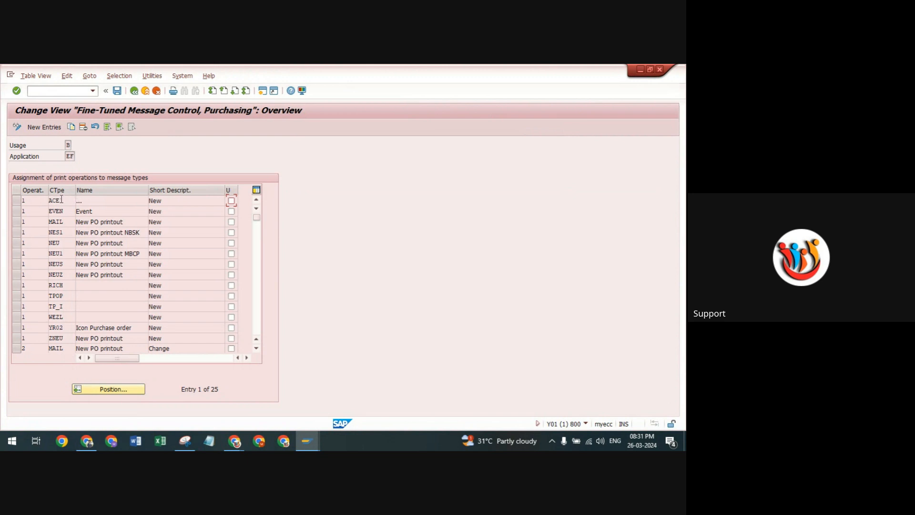
Display the possible print operations for the first entry and compare the values New and Change.
double_click(64, 201)
left_click(30, 202)
left_click(52, 200)
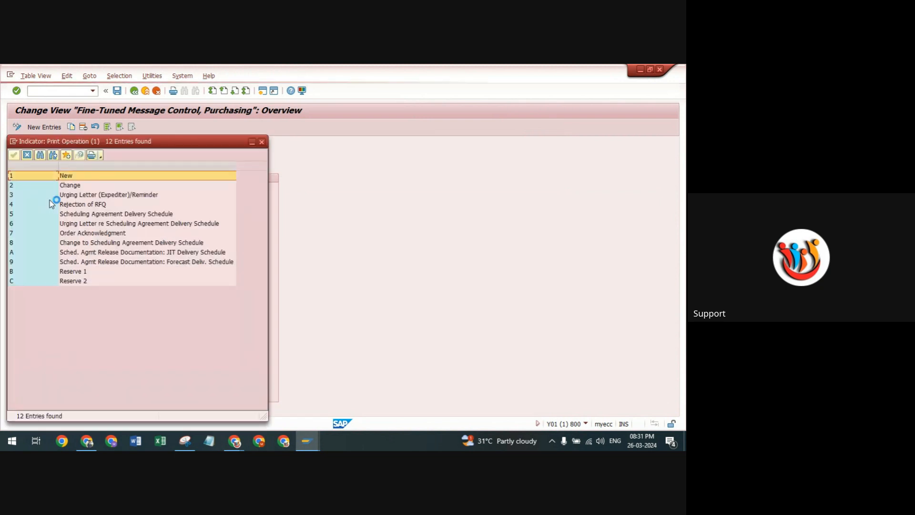
left_click(71, 184)
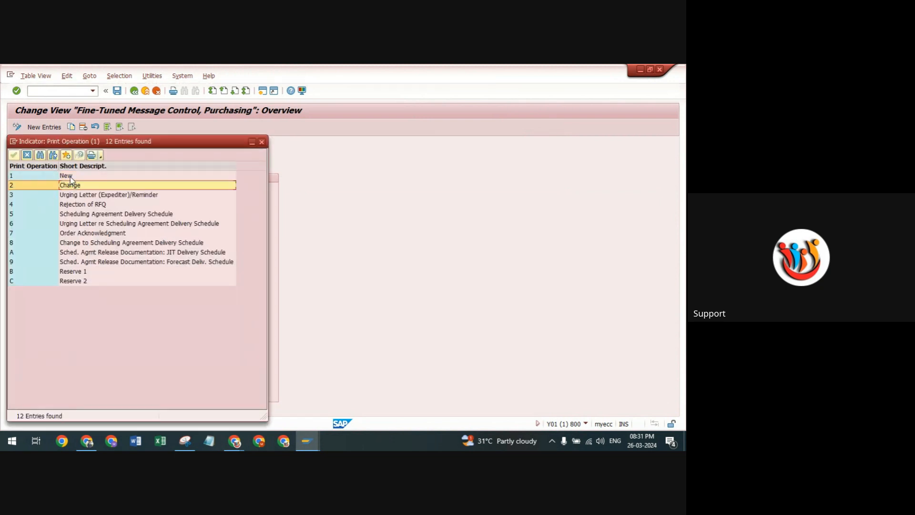
left_click(70, 177)
left_click(71, 186)
left_click(70, 177)
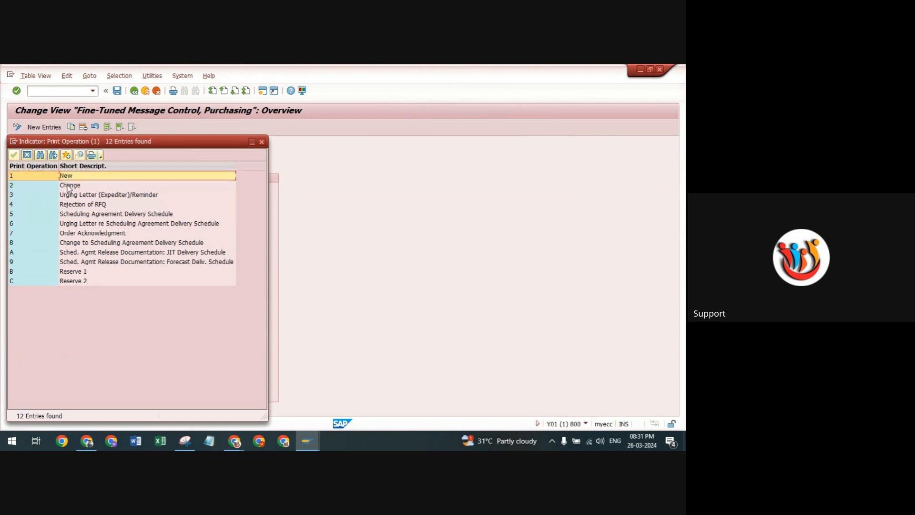
left_click(67, 190)
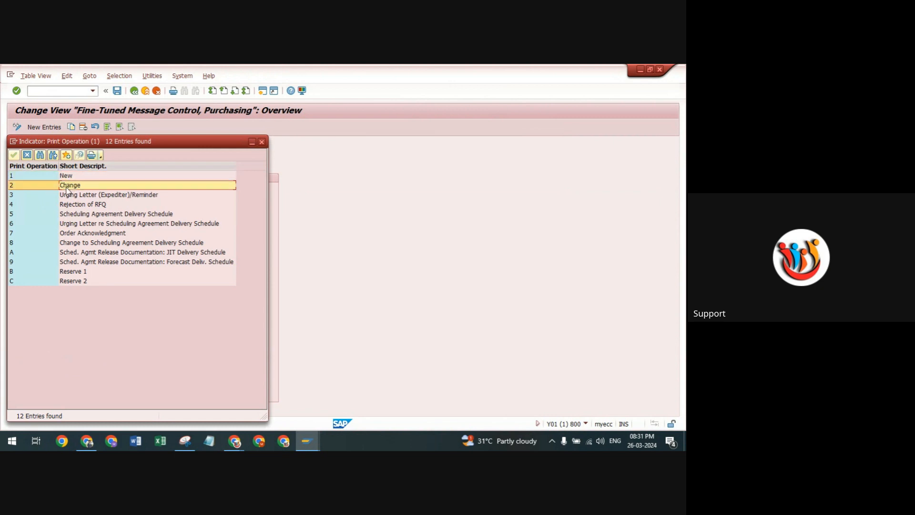
left_click(67, 177)
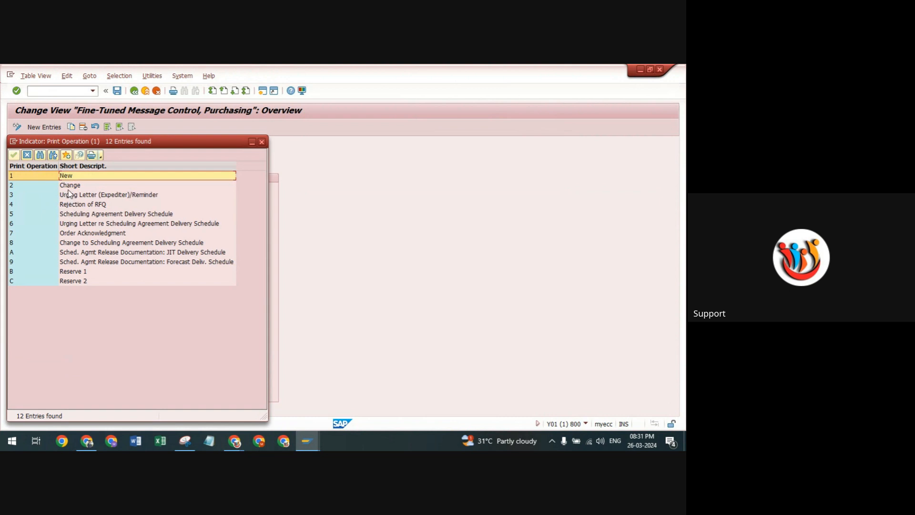
Examine the remaining print operations from Urging Letter (Expediter)/Reminder down to Reserve 2.
left_click(71, 195)
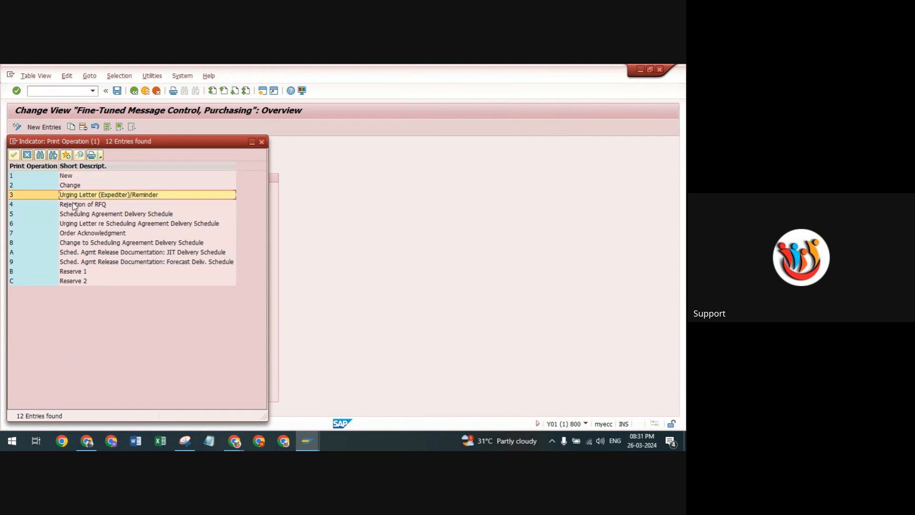
left_click(72, 204)
left_click(78, 216)
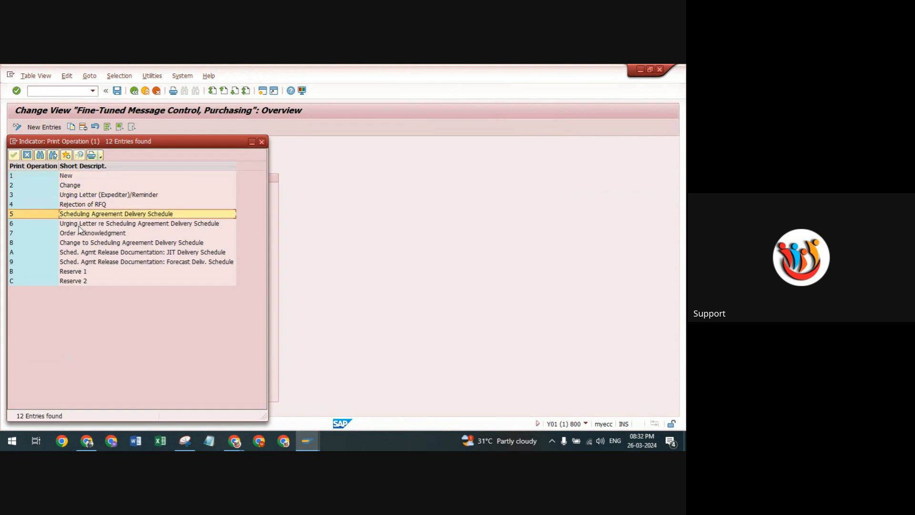
left_click(79, 224)
left_click(81, 234)
left_click(88, 251)
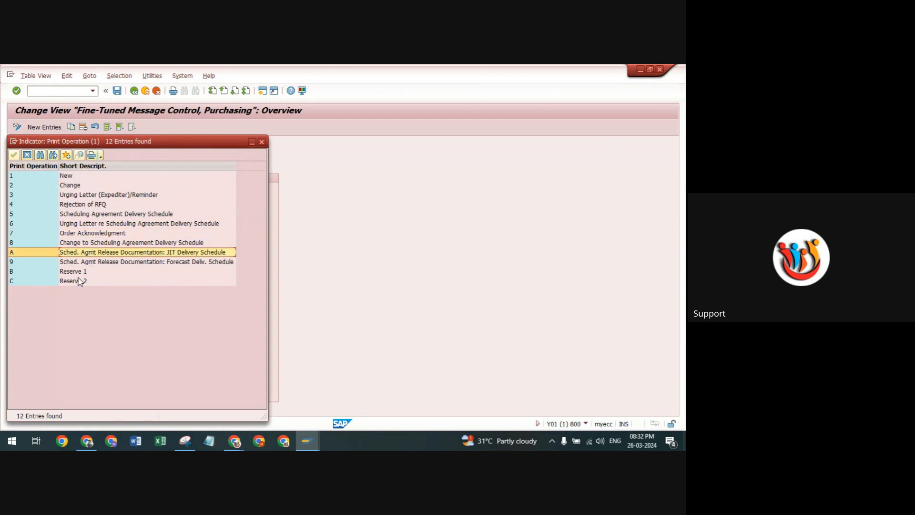
left_click(79, 273)
left_click(78, 280)
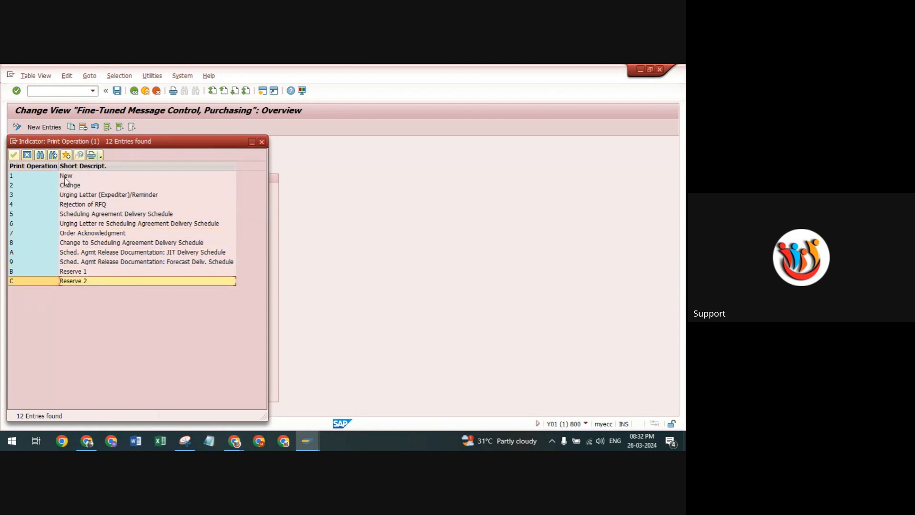
Review print operations 1 and 2 once more and close the value list without choosing one.
left_click(66, 177)
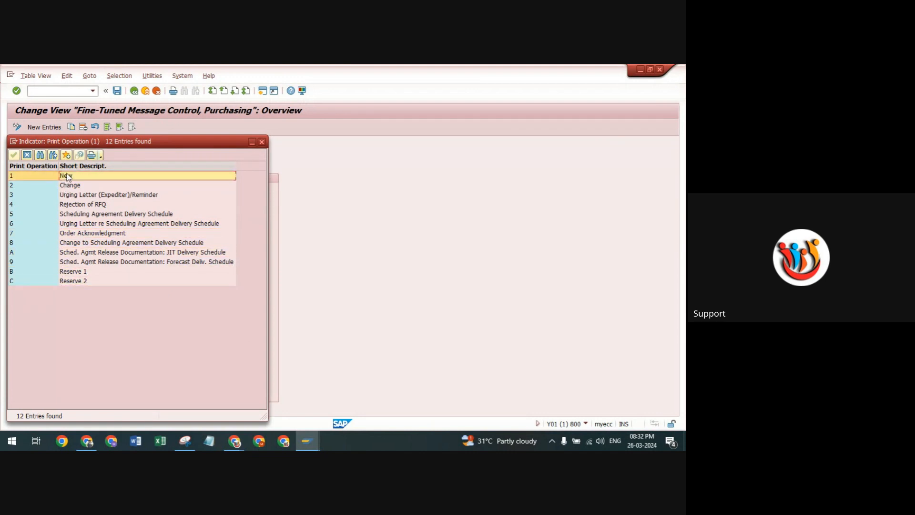
left_click(19, 185)
left_click(17, 174)
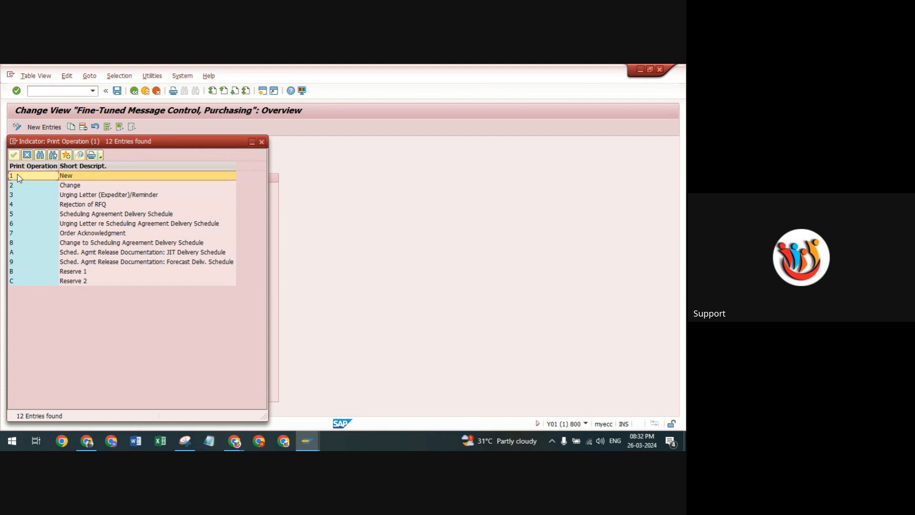
left_click(262, 143)
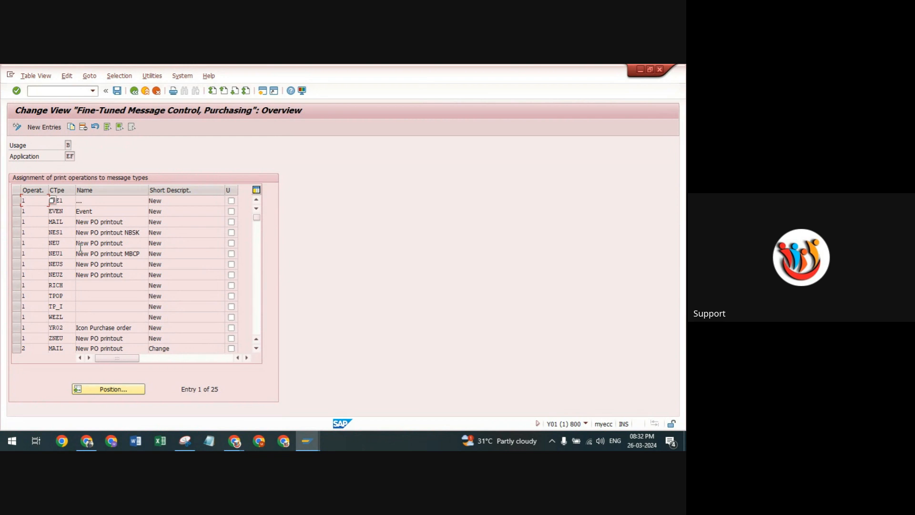
Switch to the purchase order session, leave its print preview, and examine the LED Bulb item's net price.
left_click(309, 440)
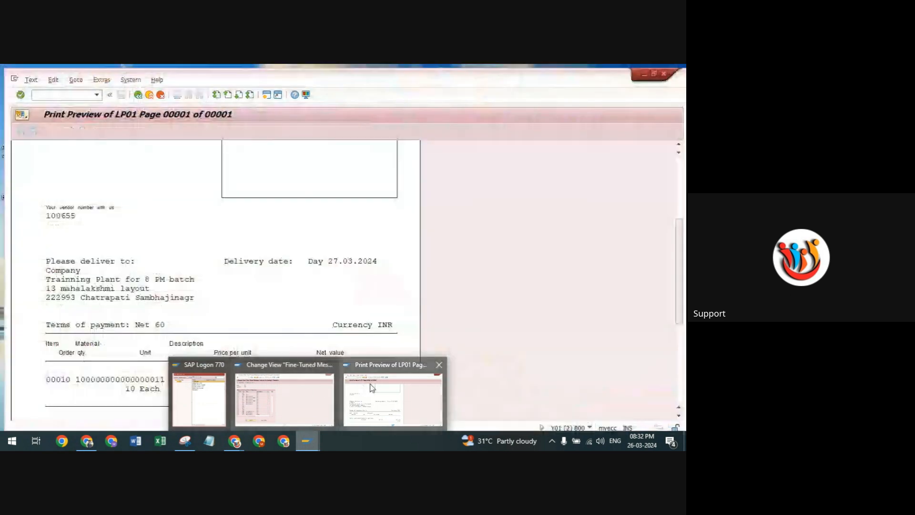
left_click(370, 385)
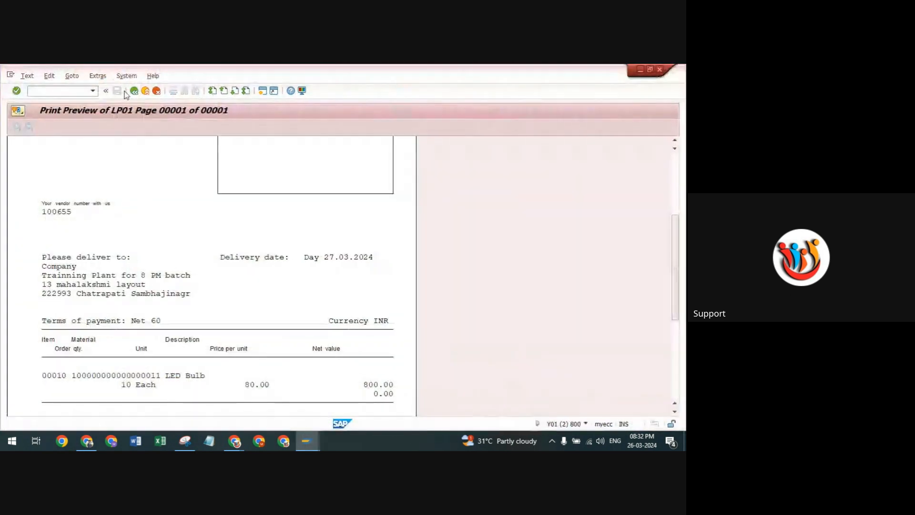
left_click(134, 91)
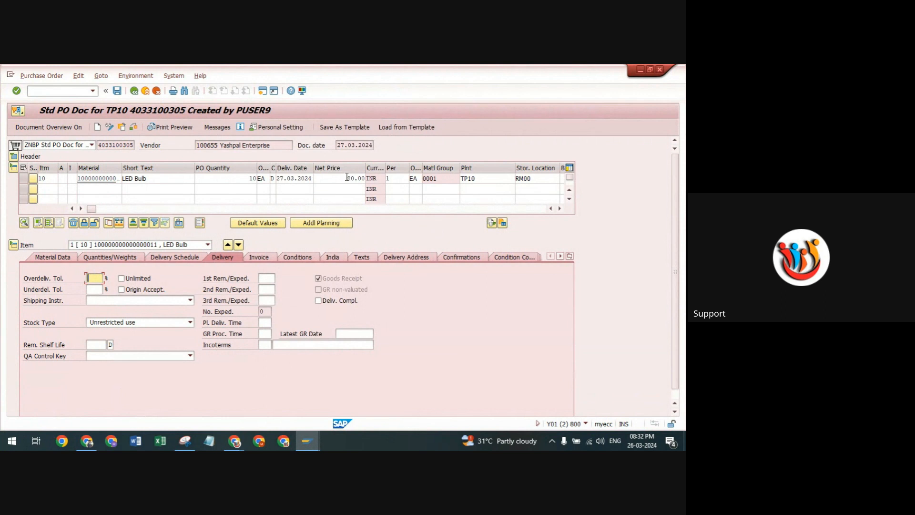
left_click_drag(348, 177, 368, 180)
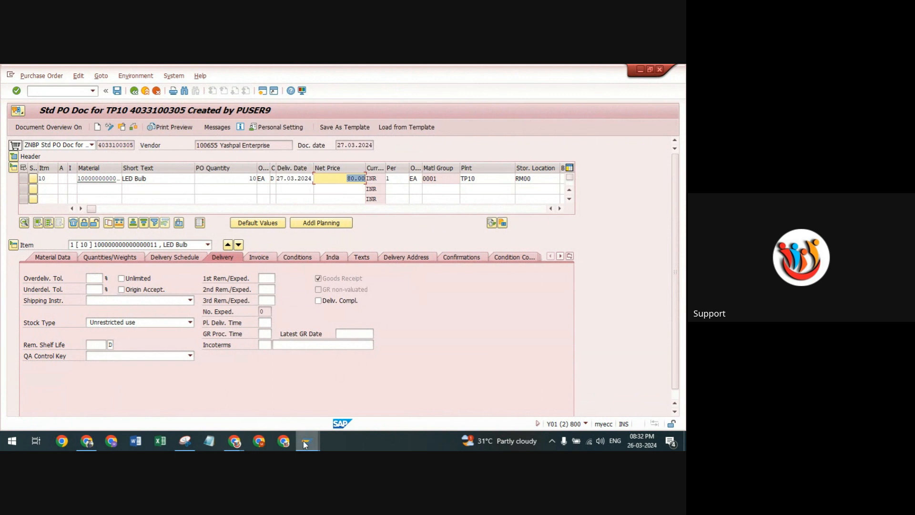
In the fine-tuned message control session, copy the NEU entry for operation 1 (New) as ZNU1 and save it in the proposed customizing request.
mouse_move(308, 442)
left_click(294, 394)
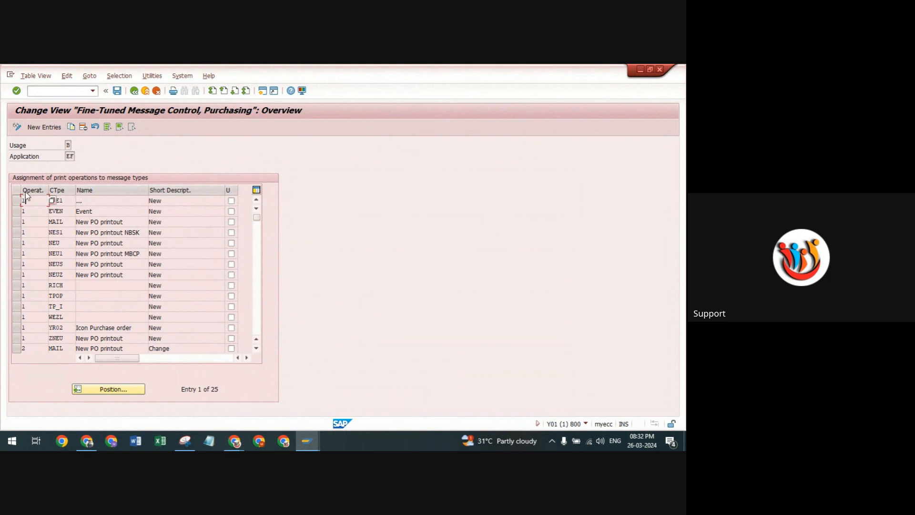
left_click(15, 244)
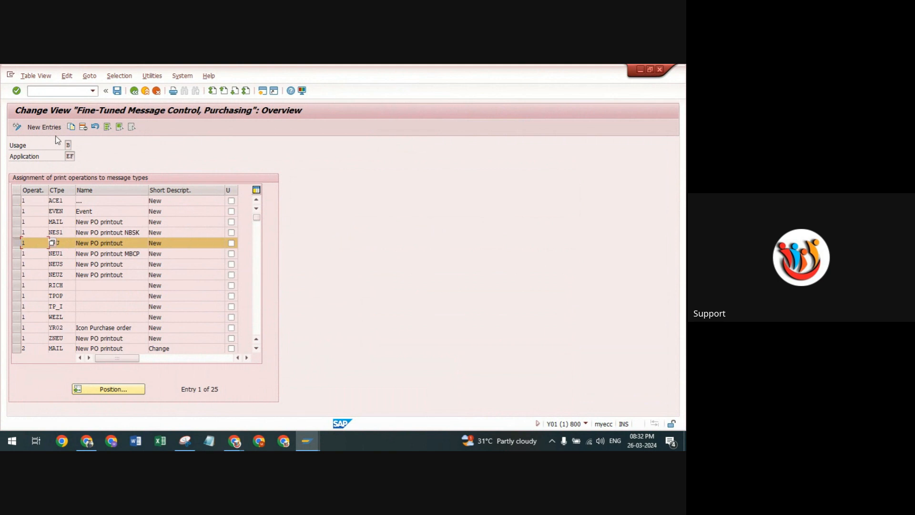
left_click(71, 127)
left_click(60, 204)
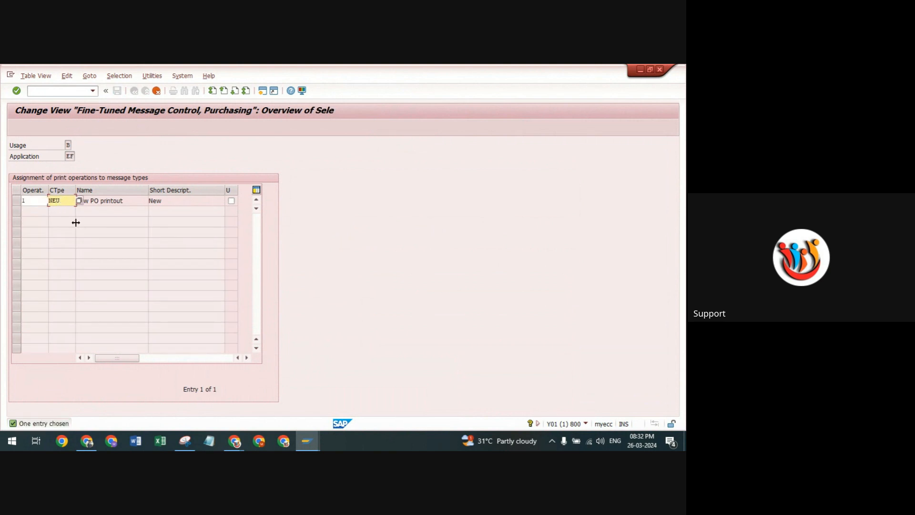
key("BackSpace")
key("BackSpace")
key("BackSpace")
type("ZNU1")
key("Return")
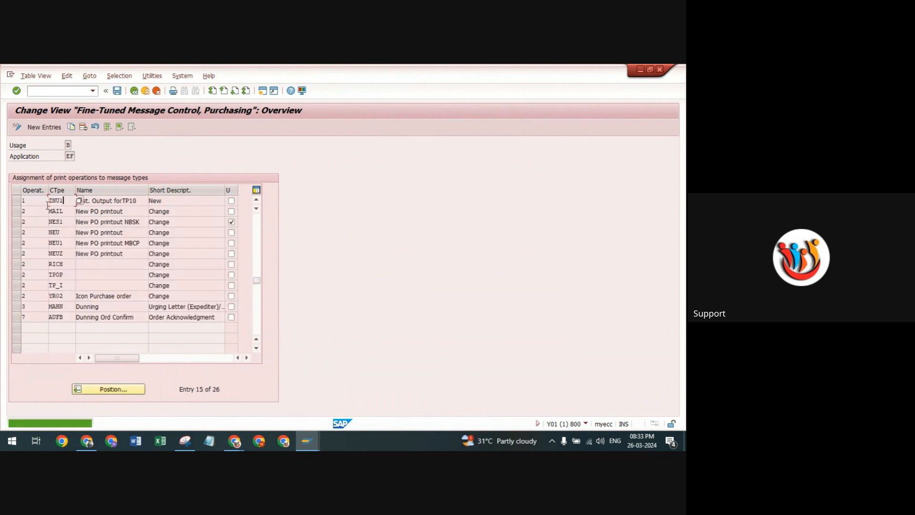
left_click(117, 91)
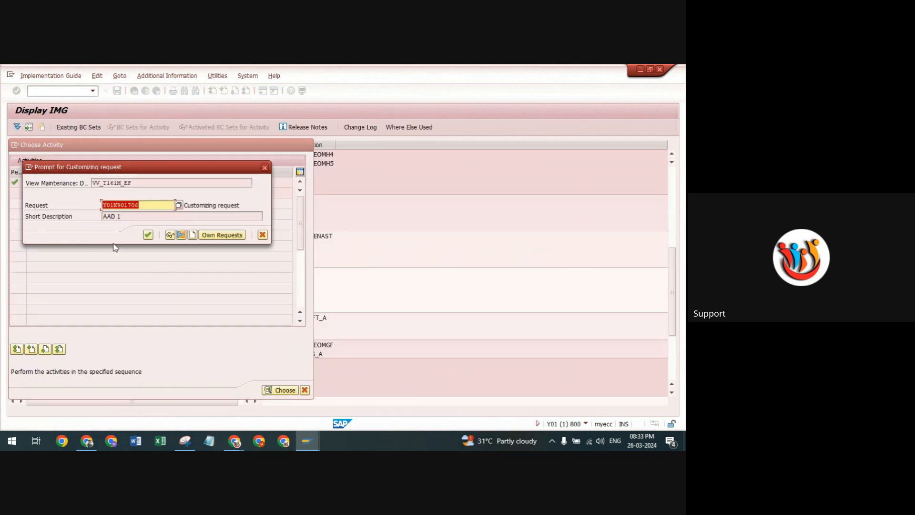
left_click(148, 235)
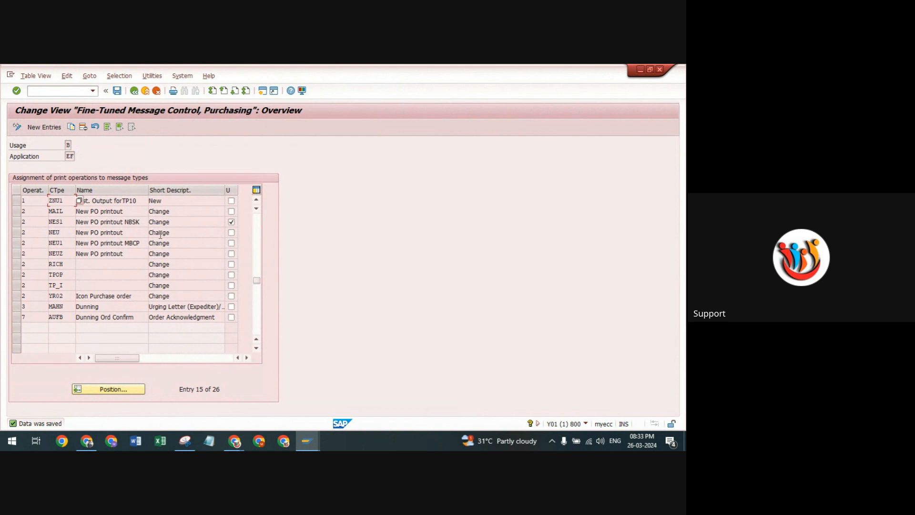
Copy the NEU entry for operation 2 (Change) as ZNU1, save it, and leave the purchase order message type activities.
left_click_drag(174, 234, 141, 235)
left_click(16, 233)
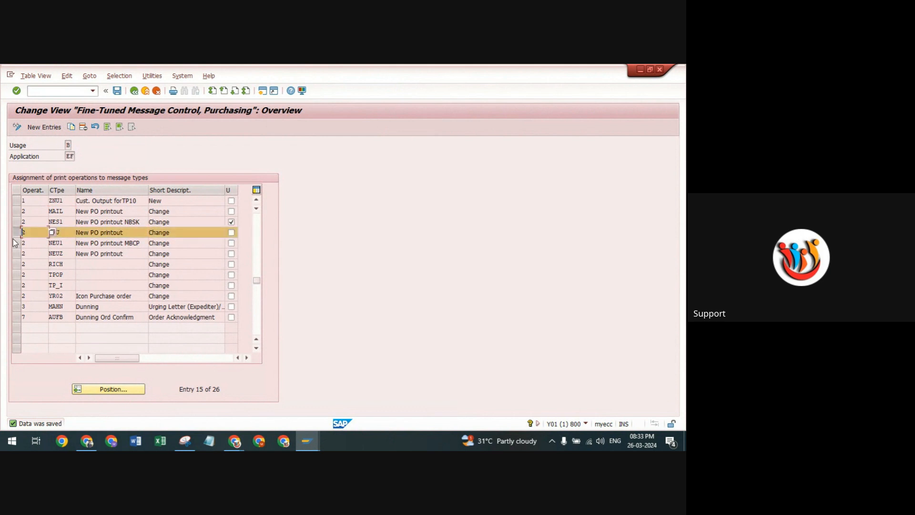
left_click(71, 127)
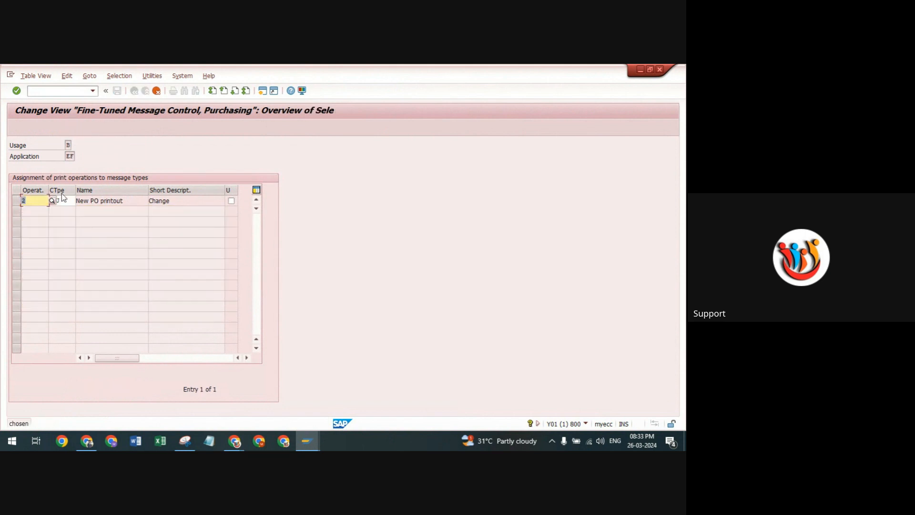
left_click(61, 202)
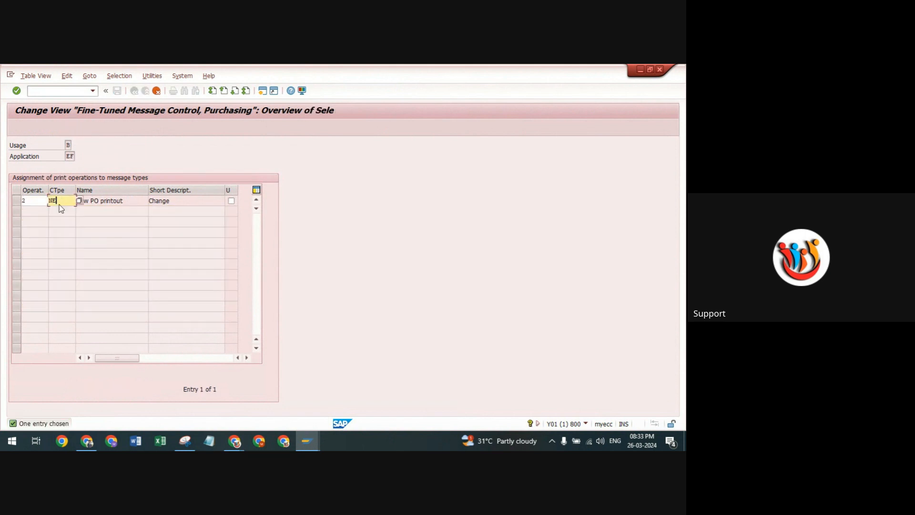
key("BackSpace")
key("BackSpace")
key("Return")
left_click(117, 91)
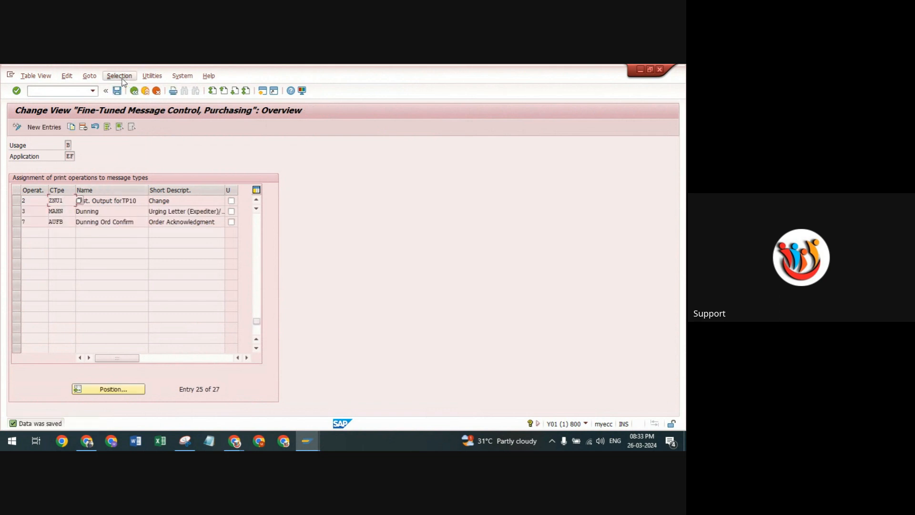
left_click(134, 90)
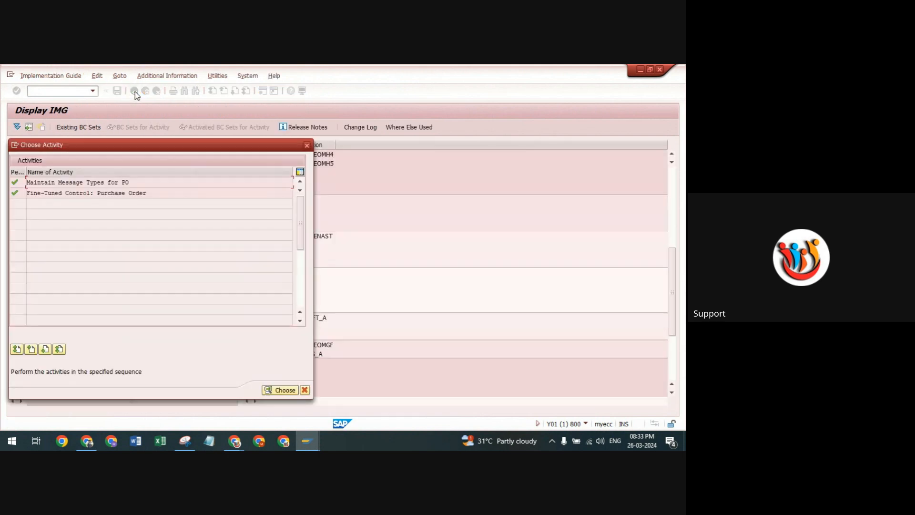
left_click(307, 145)
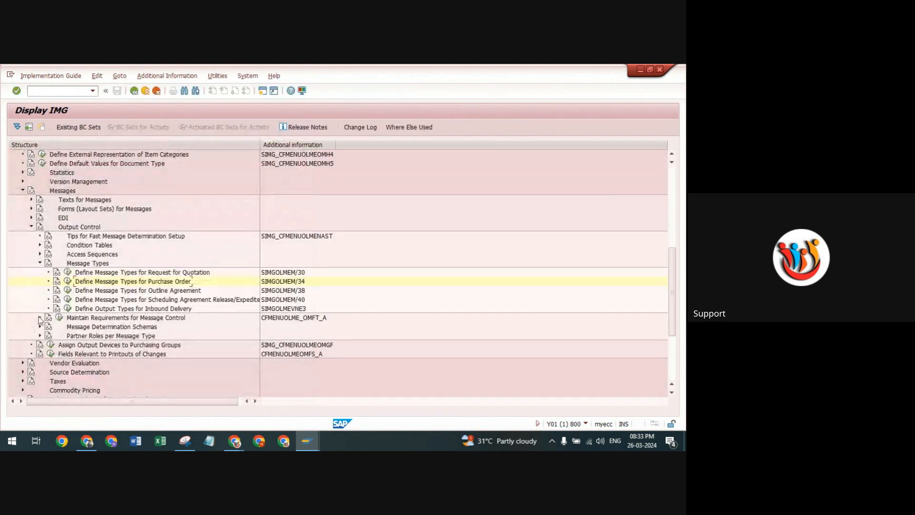
Open the Maintain Message Determination Schema: Purchase Order activity under Message Determination Schemas in the output control customizing.
left_click(41, 263)
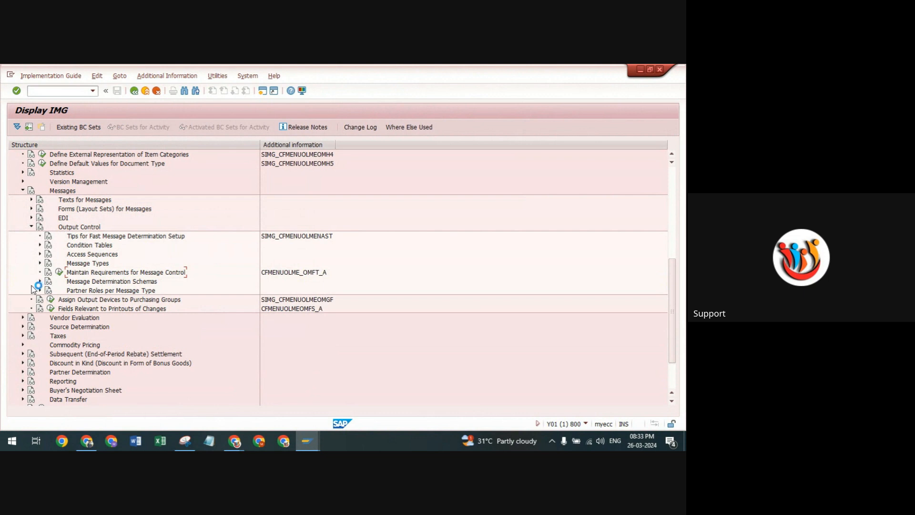
left_click(40, 282)
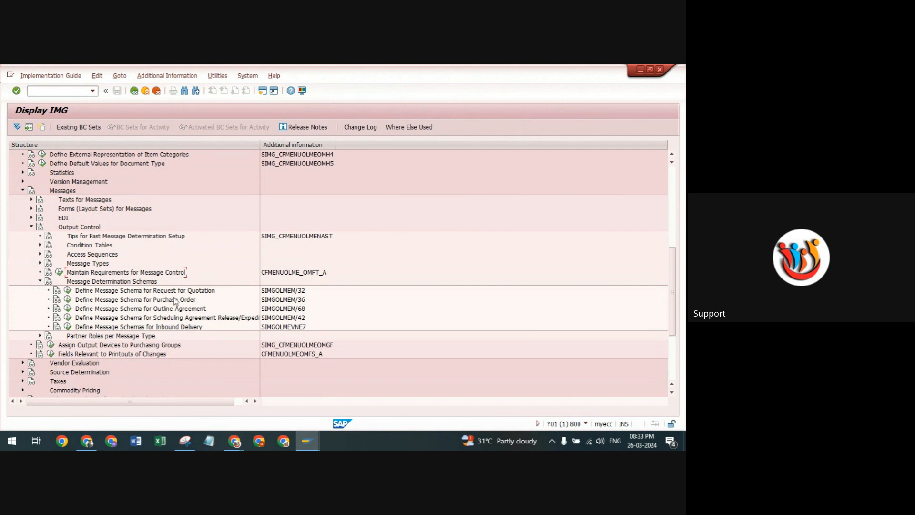
left_click(69, 301)
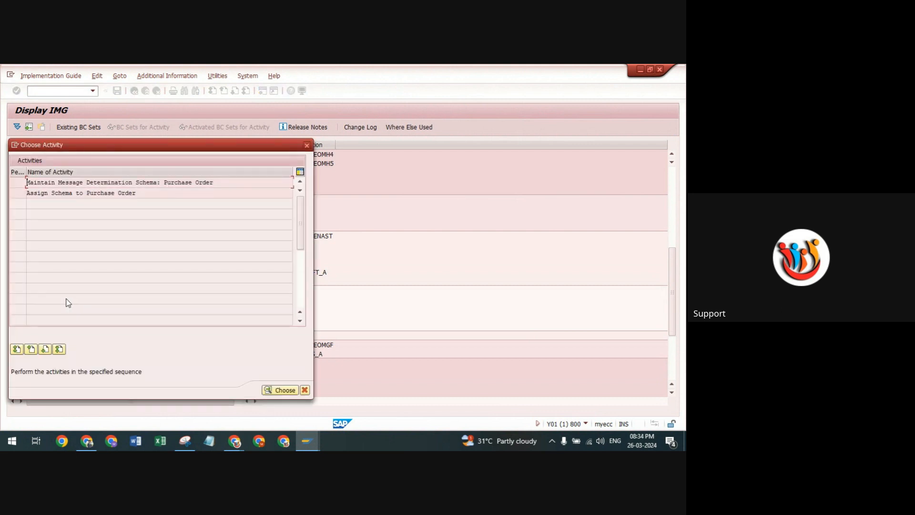
double_click(46, 182)
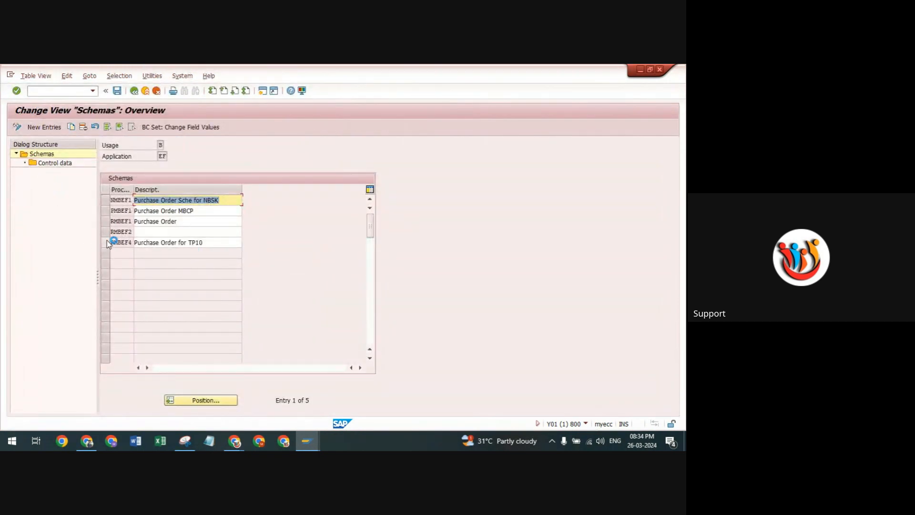
Examine the control data of schema RMBEF1 (Purchase Order) and return to the schema overview.
left_click(106, 221)
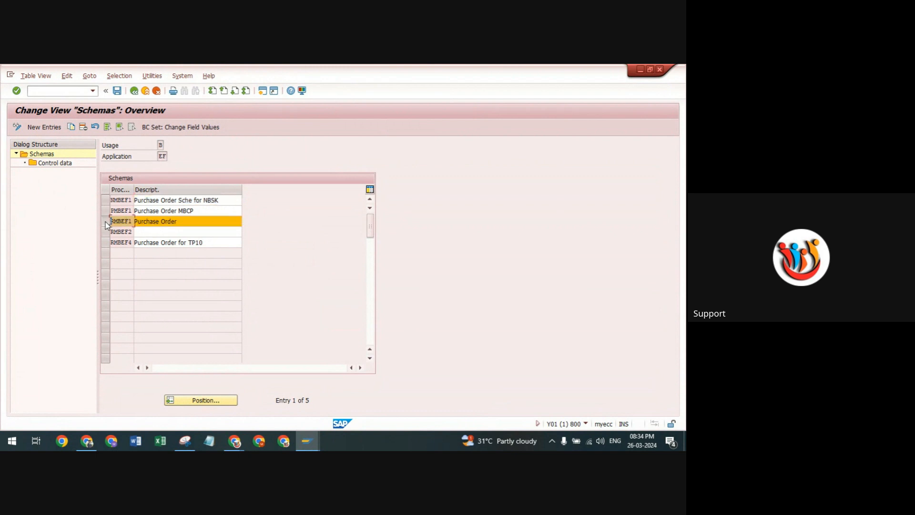
double_click(55, 163)
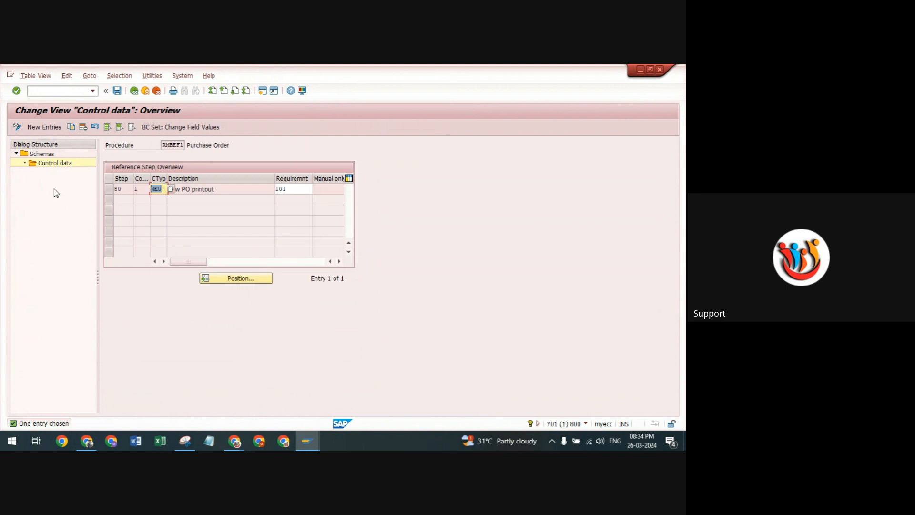
left_click(134, 91)
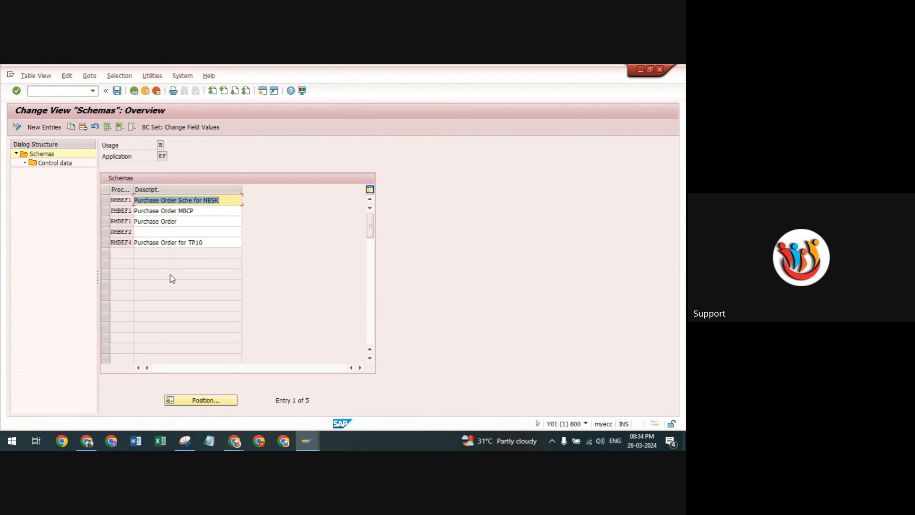
Start a copy of schema RMBEF1 with procedure name RMTP10 and description Purchase Order for TP10.
left_click(105, 222)
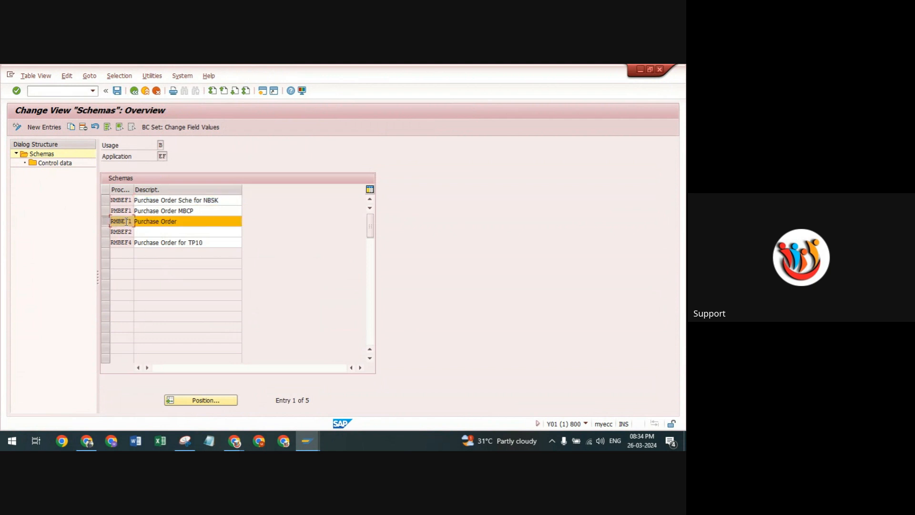
left_click_drag(181, 221, 120, 219)
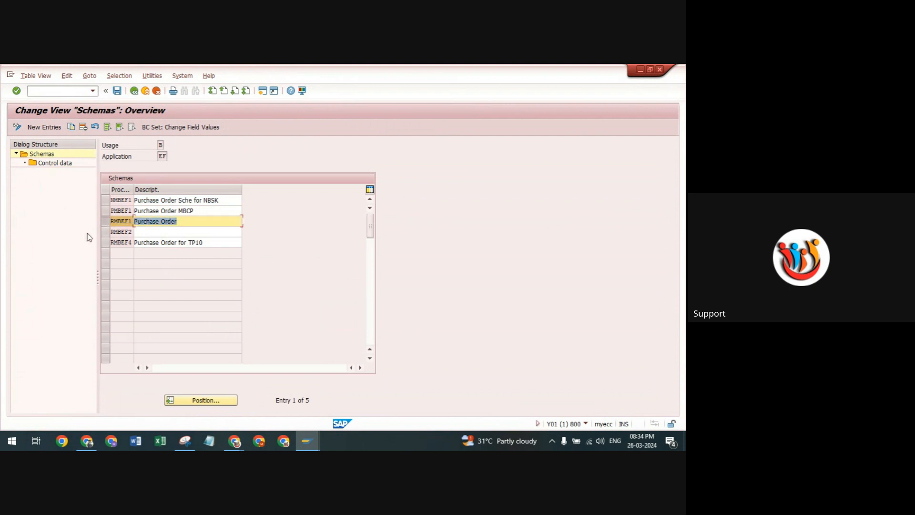
left_click(104, 221)
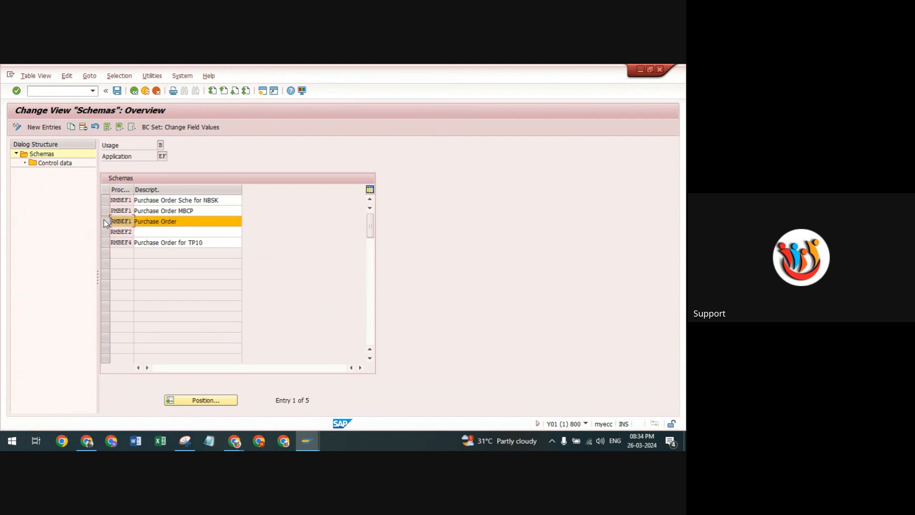
left_click(71, 127)
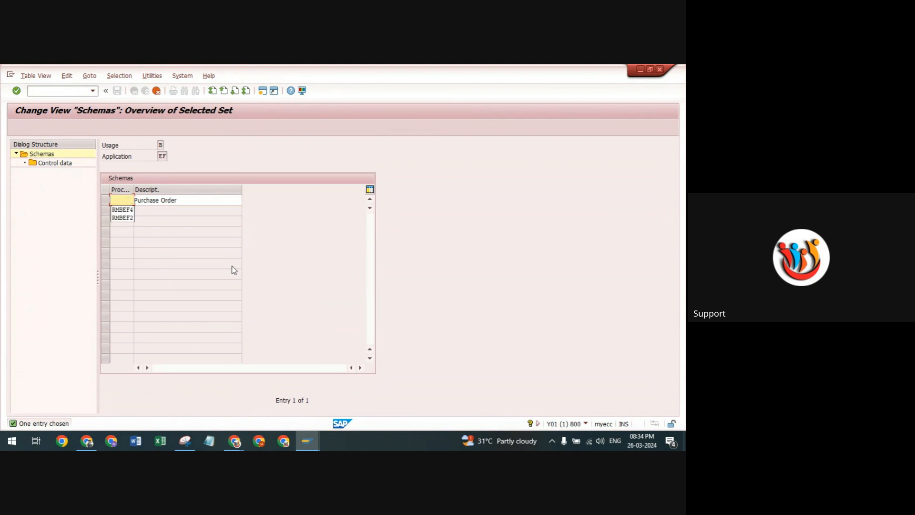
left_click(124, 210)
key("BackSpace")
key("BackSpace")
key("BackSpace")
key("BackSpace")
type("TP10")
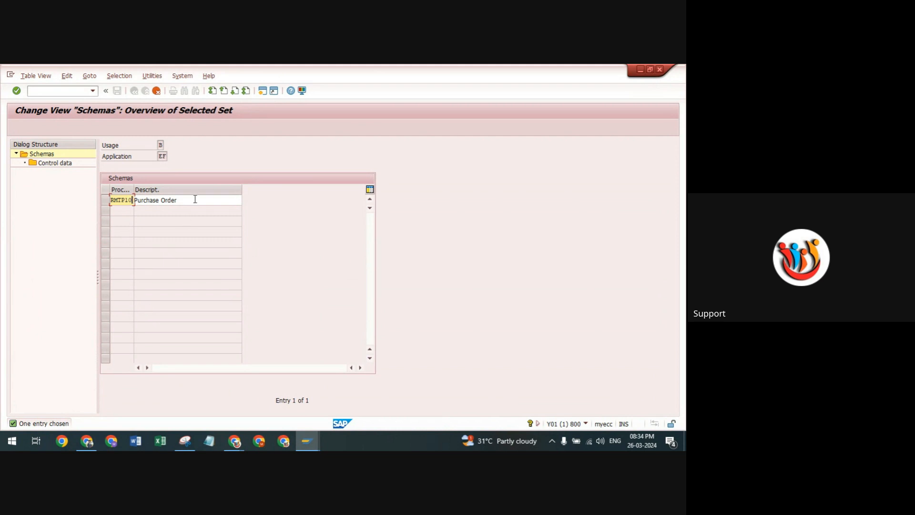
key("Tab")
key("BackSpace")
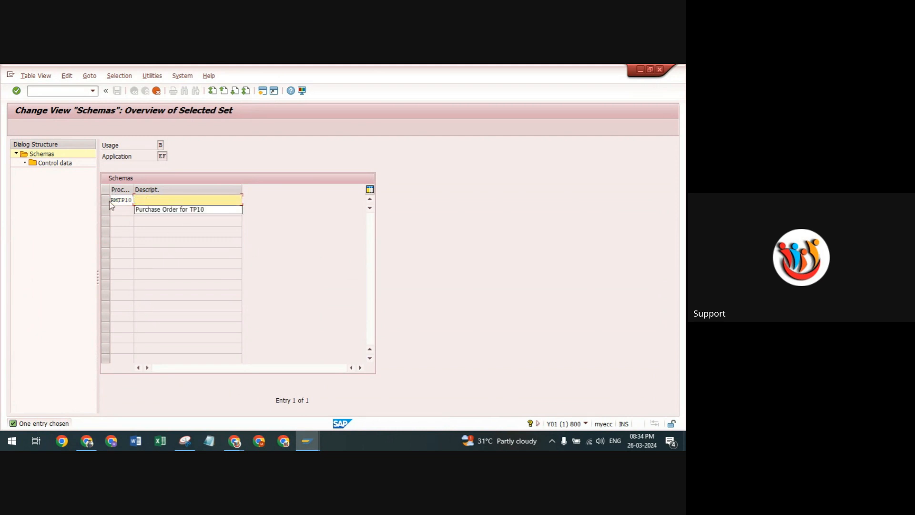
left_click(161, 210)
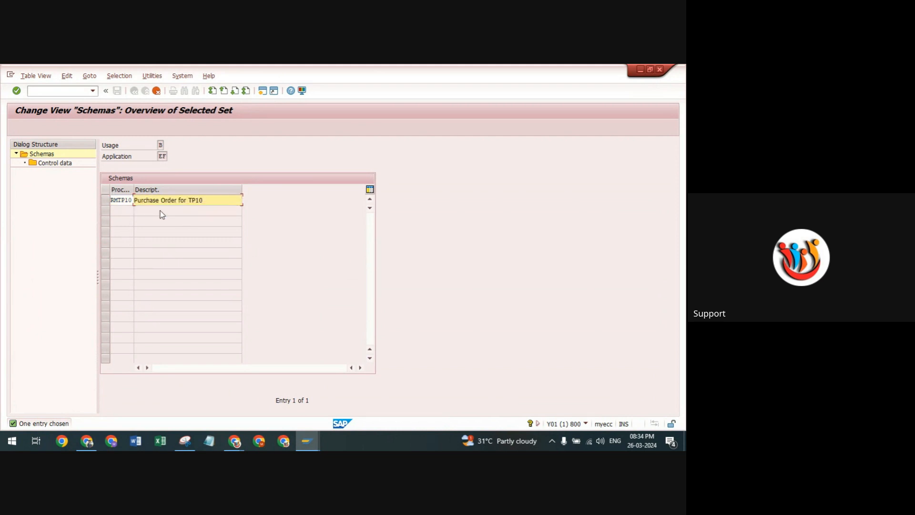
Copy the schema with all its dependent entries and save it in the proposed customizing request.
key("Return")
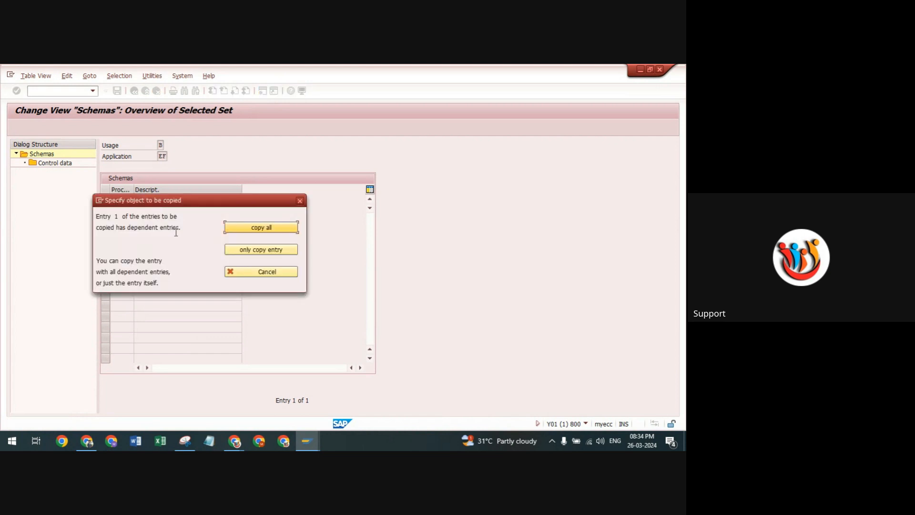
left_click(250, 228)
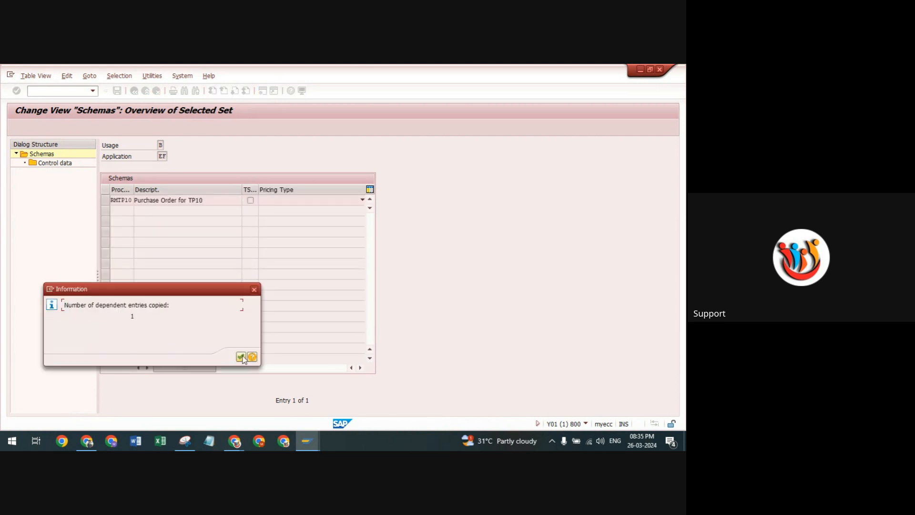
left_click(241, 357)
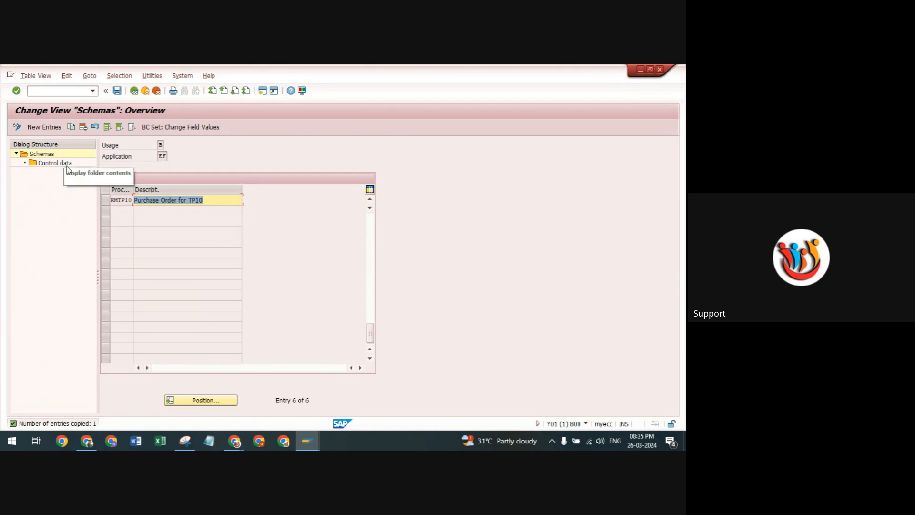
left_click(117, 91)
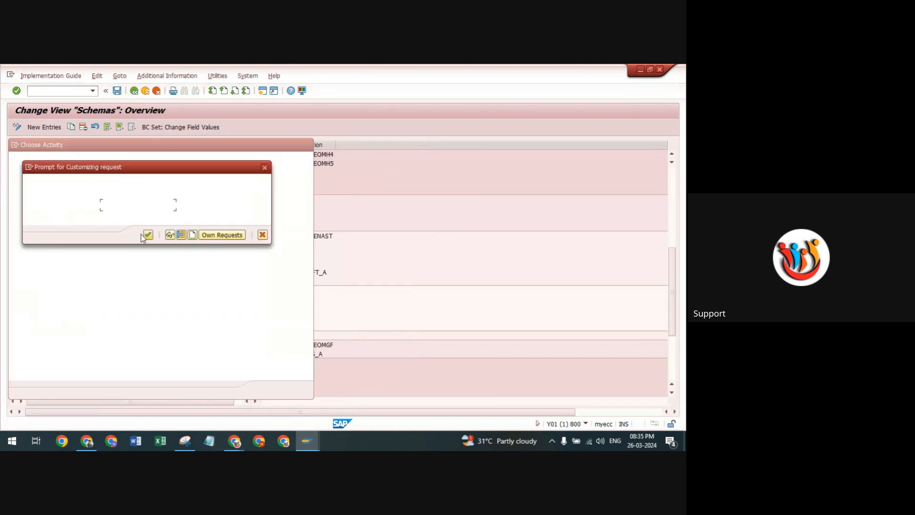
left_click(147, 234)
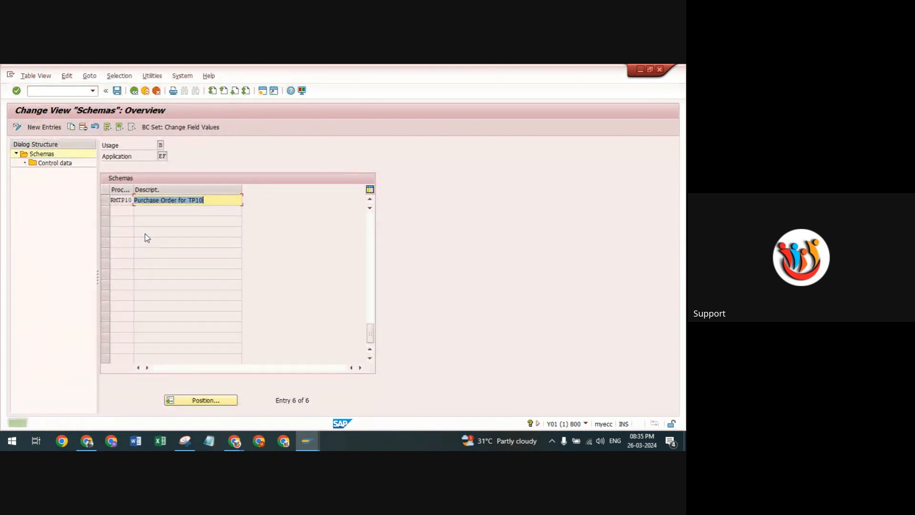
In the control data of schema RMTP10, set the condition type of step 80 to ZNU1, save, and return to the activity list.
left_click_drag(133, 188, 138, 187)
left_click(106, 200)
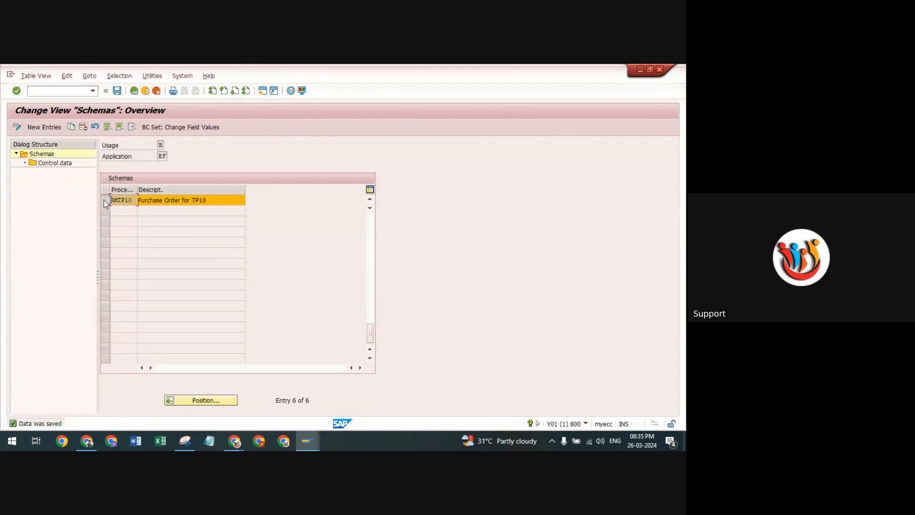
double_click(70, 163)
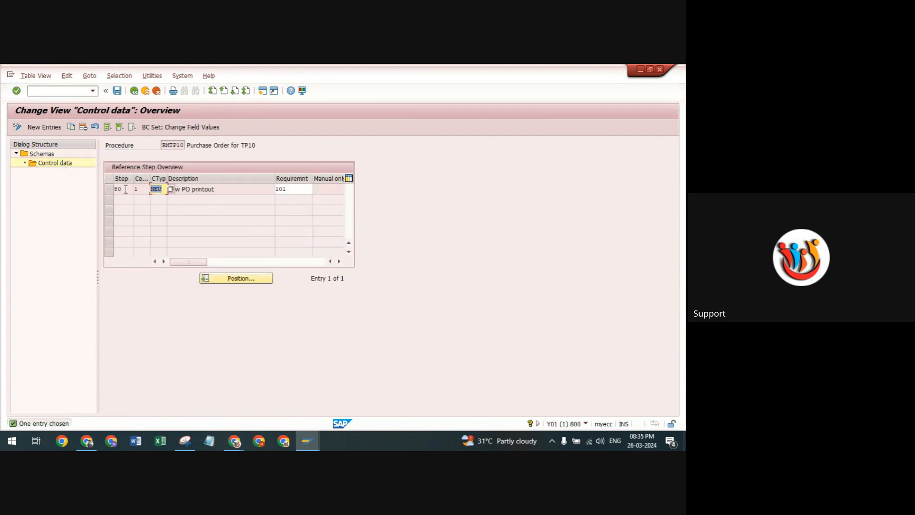
key("BackSpace")
type("ZNU1")
key("Return")
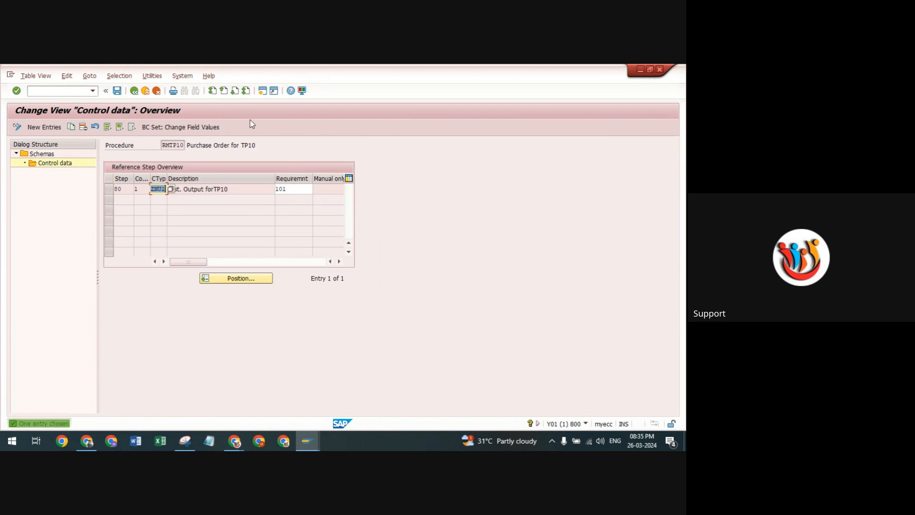
left_click(189, 189)
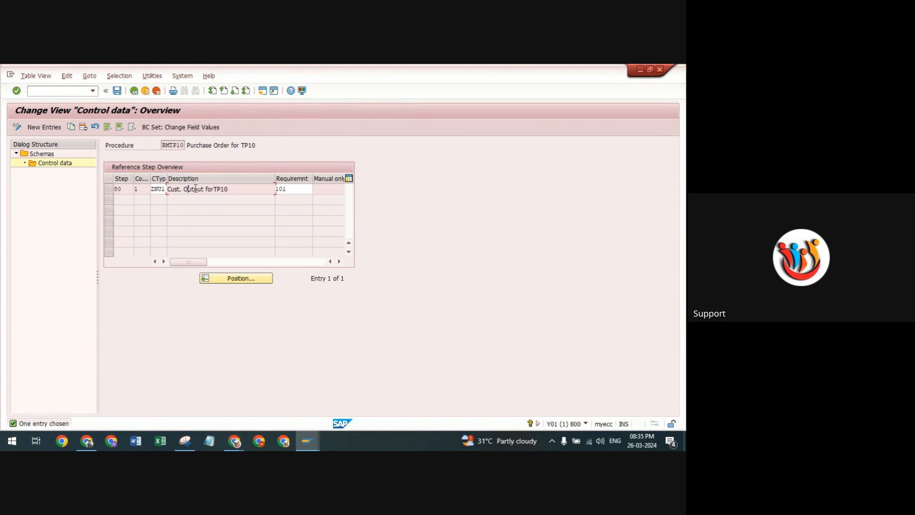
left_click(117, 92)
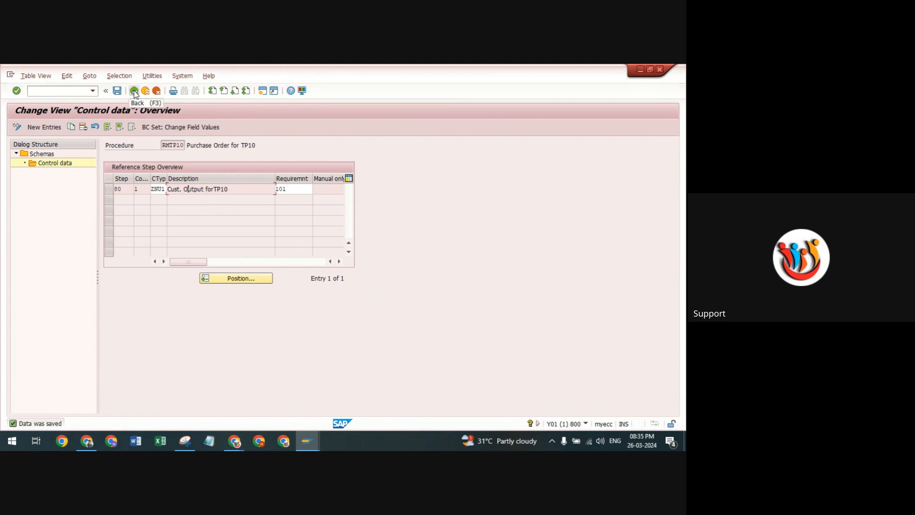
left_click(134, 91)
left_click(134, 91)
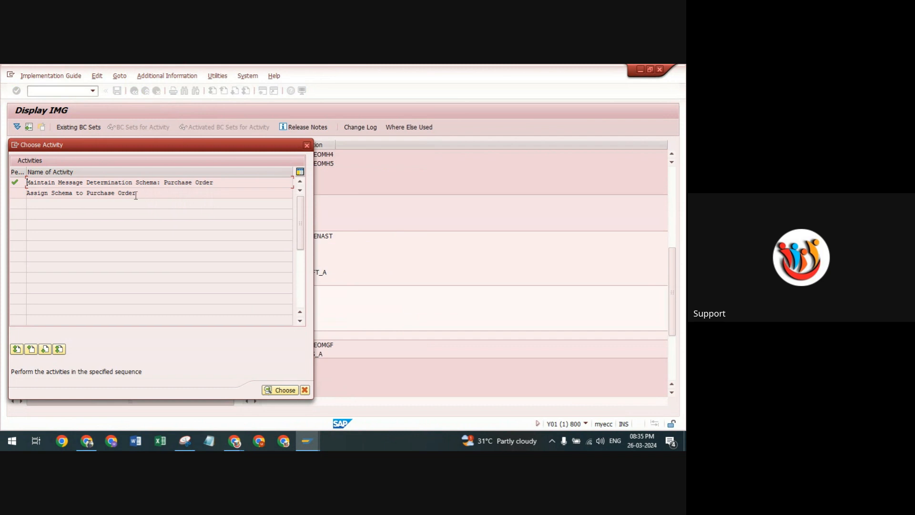
In the schema assignment to purchase orders, set the procedure of application EF to RMTP10.
double_click(43, 193)
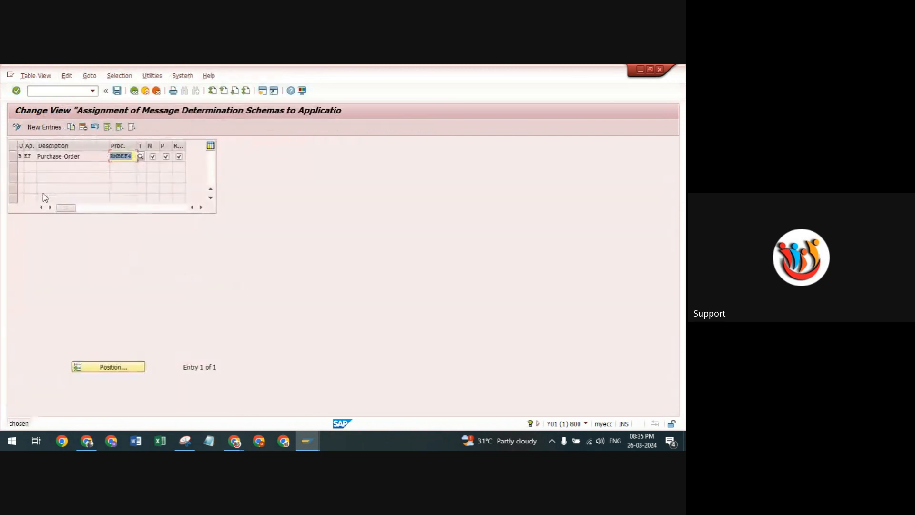
left_click(30, 157)
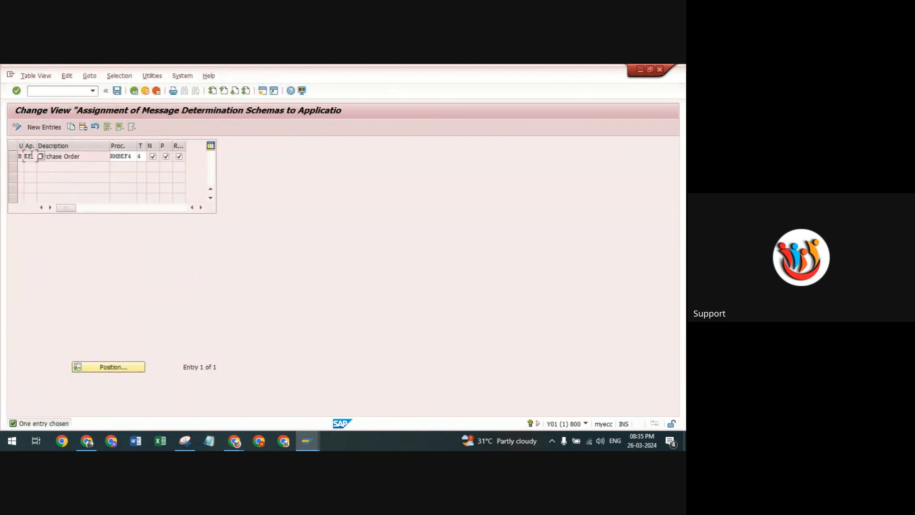
left_click(132, 157)
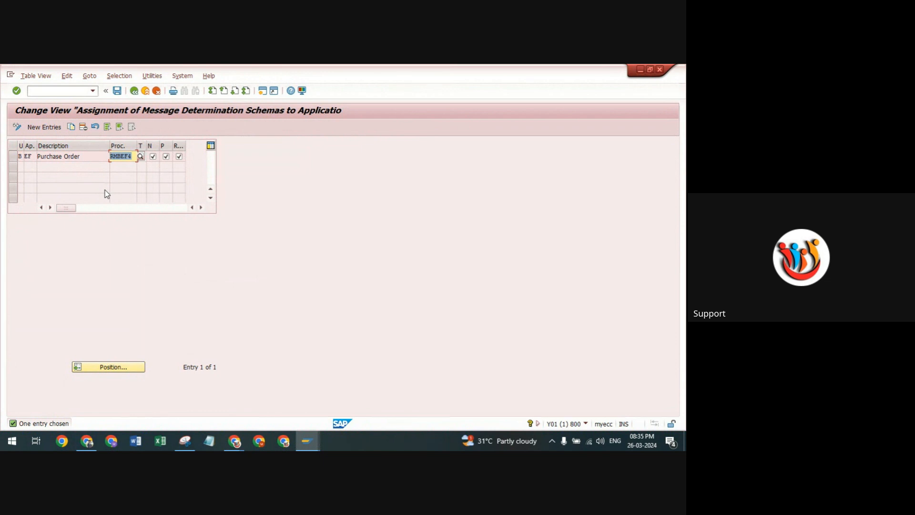
key("Delete")
left_click(141, 157)
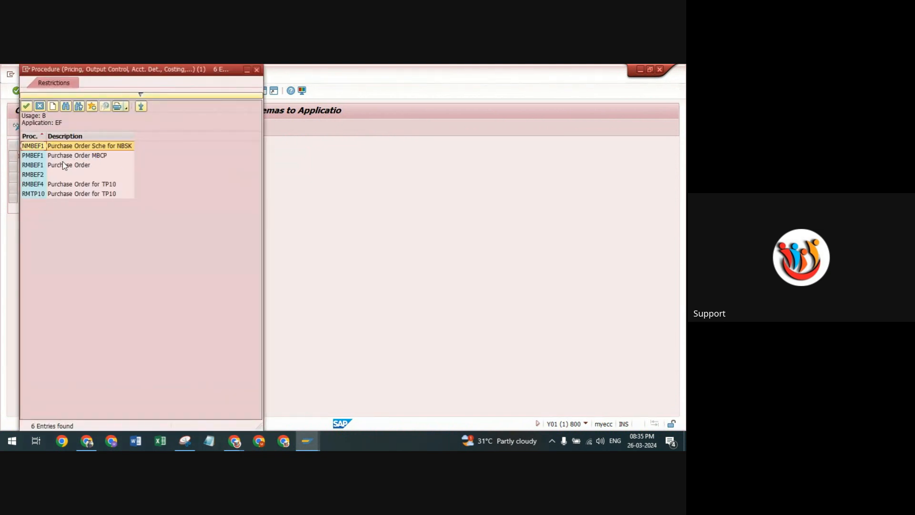
left_click(30, 186)
left_click(32, 195)
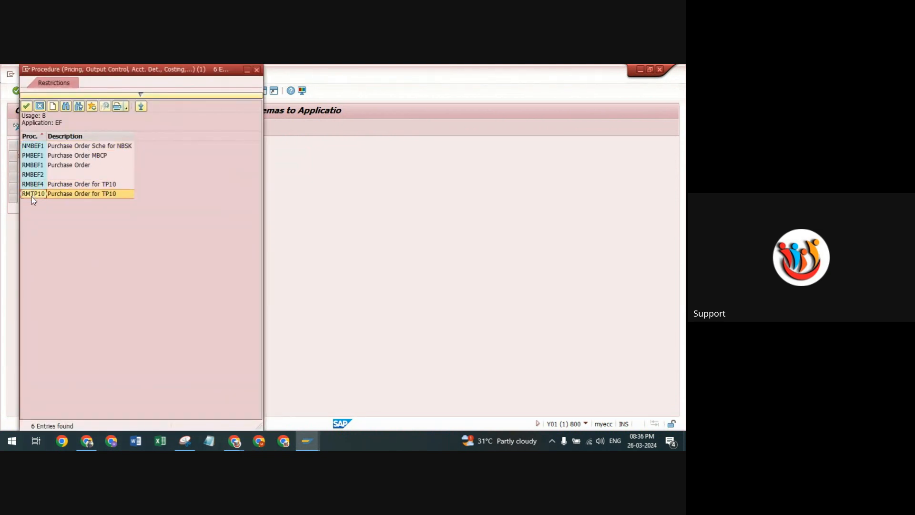
double_click(26, 195)
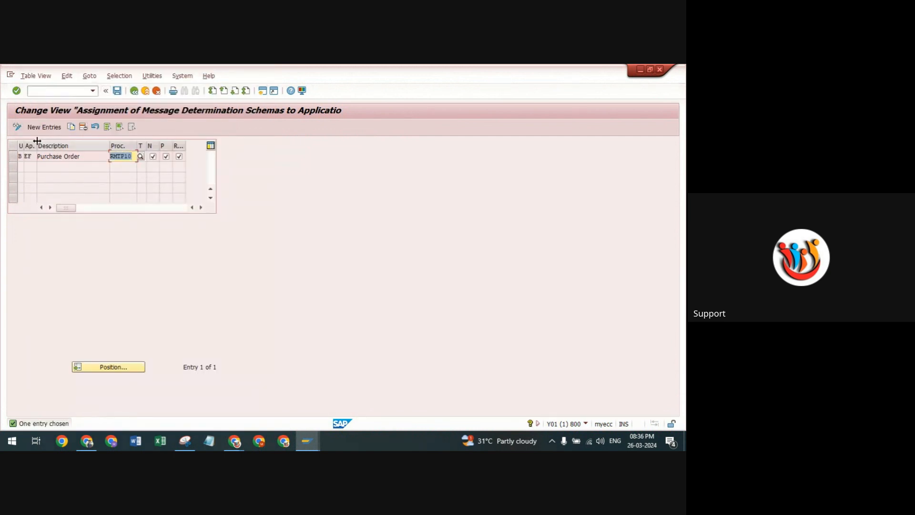
Save the schema assignment, return to the implementation guide, and collapse the Message Determination Schemas node.
left_click(117, 90)
left_click(148, 235)
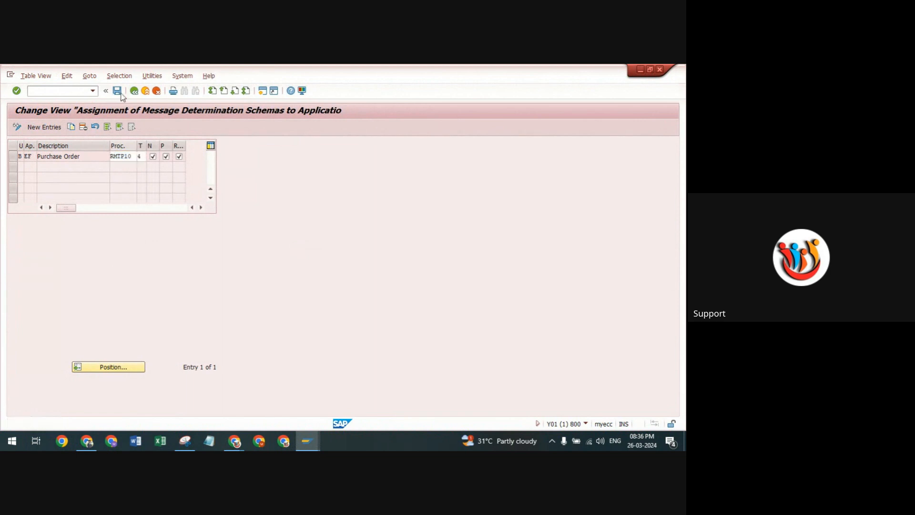
left_click(134, 90)
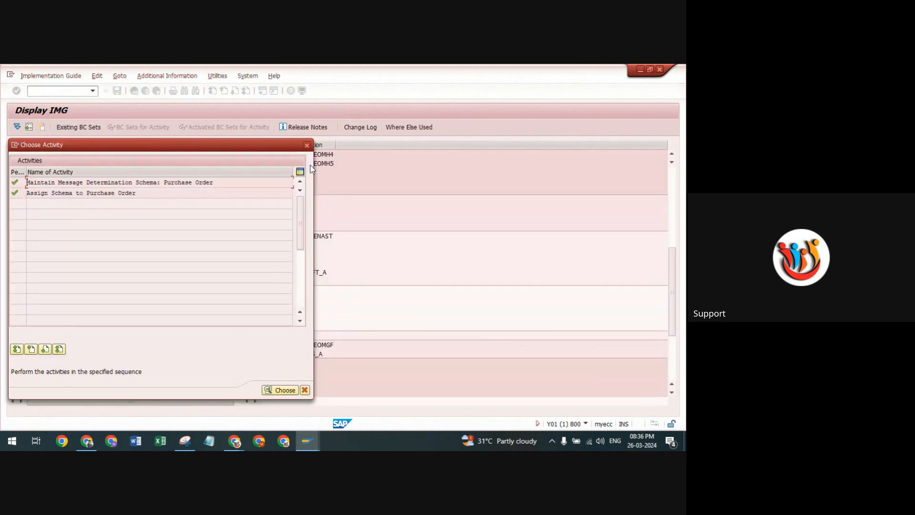
left_click(307, 146)
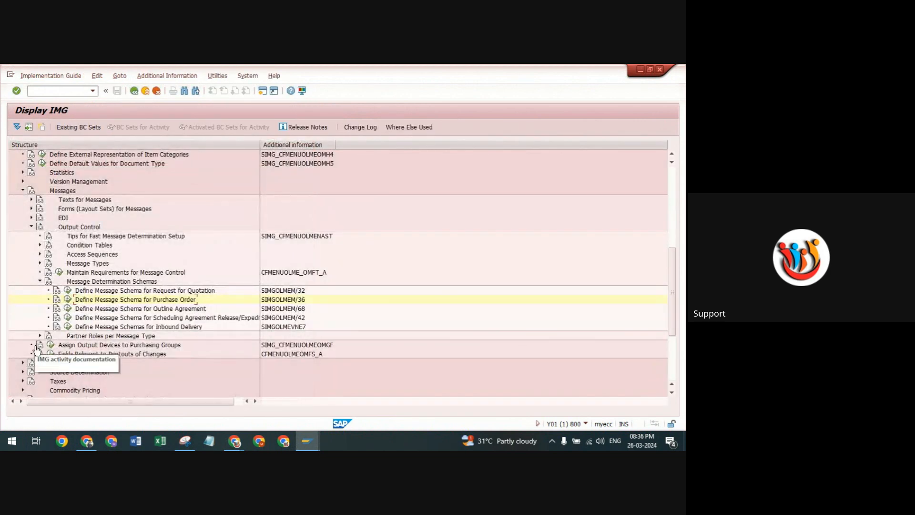
left_click(41, 282)
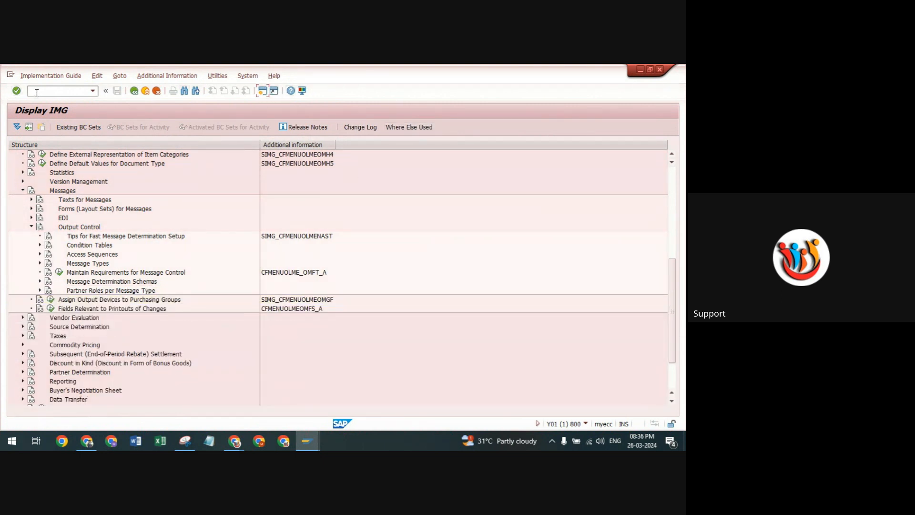
Start the output control transaction NACE in a new session.
type("N")
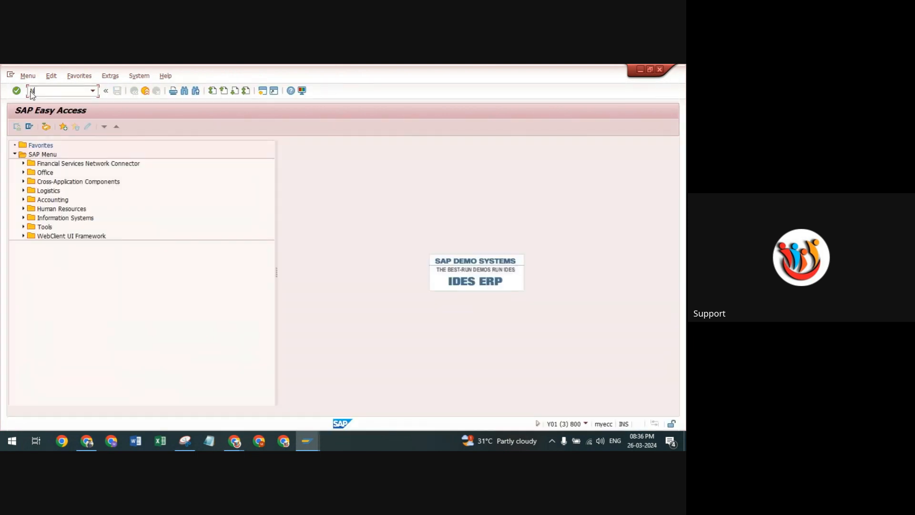
type("ACE")
key("Return")
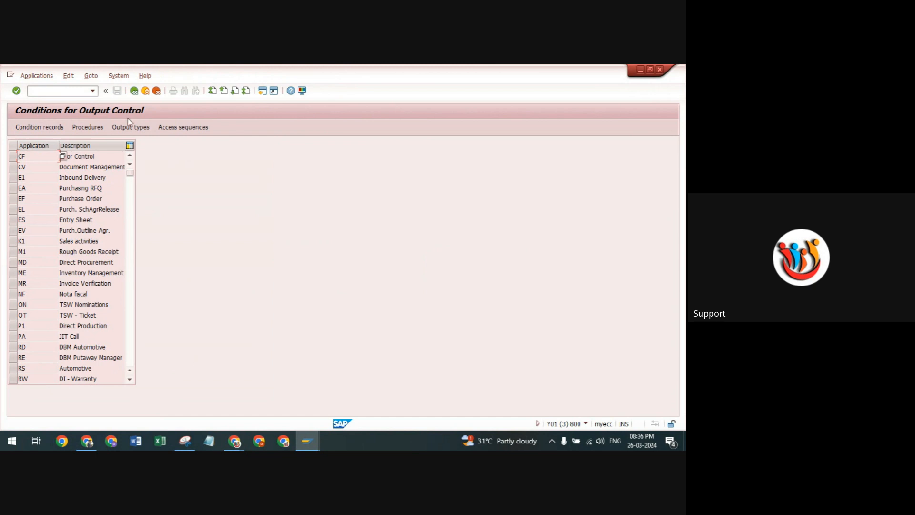
left_click(134, 90)
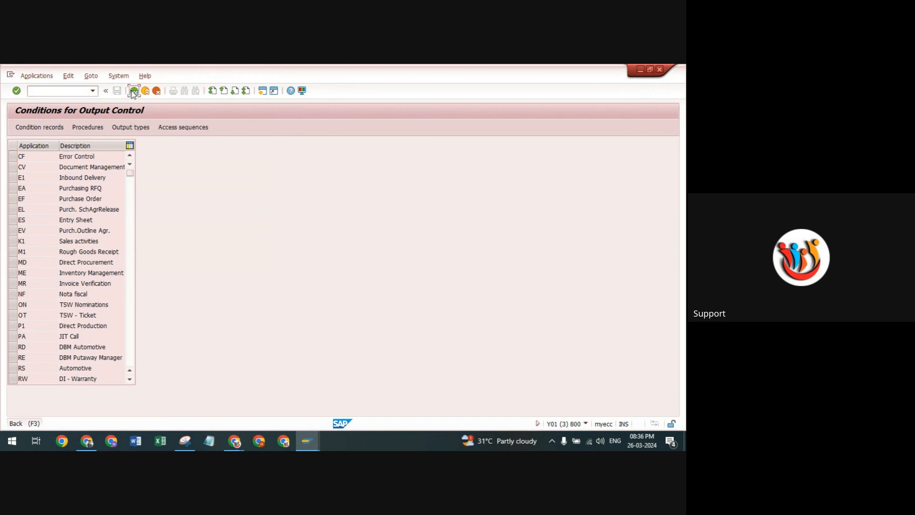
left_click(93, 91)
left_click(58, 101)
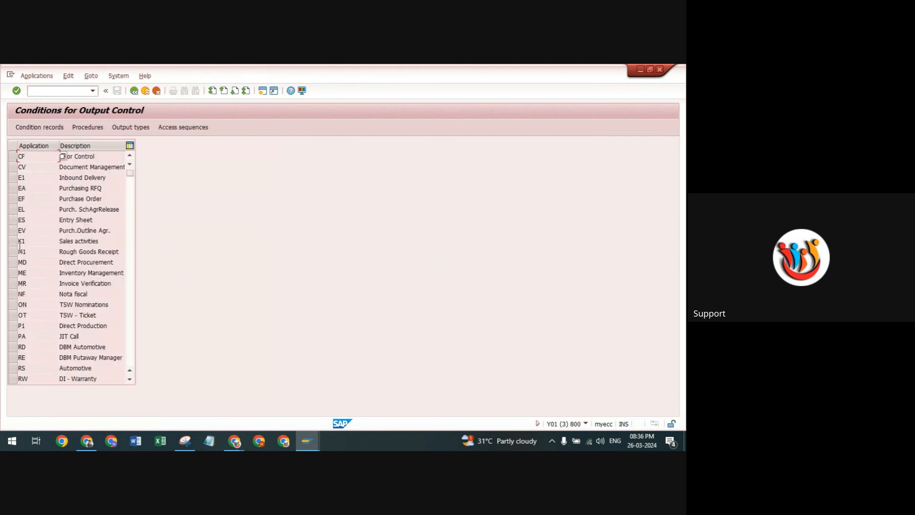
Open the condition records of output type ZNU1 for application EF with the key combination Purchasing Output Determination: Document Type.
left_click(22, 198)
left_click(48, 128)
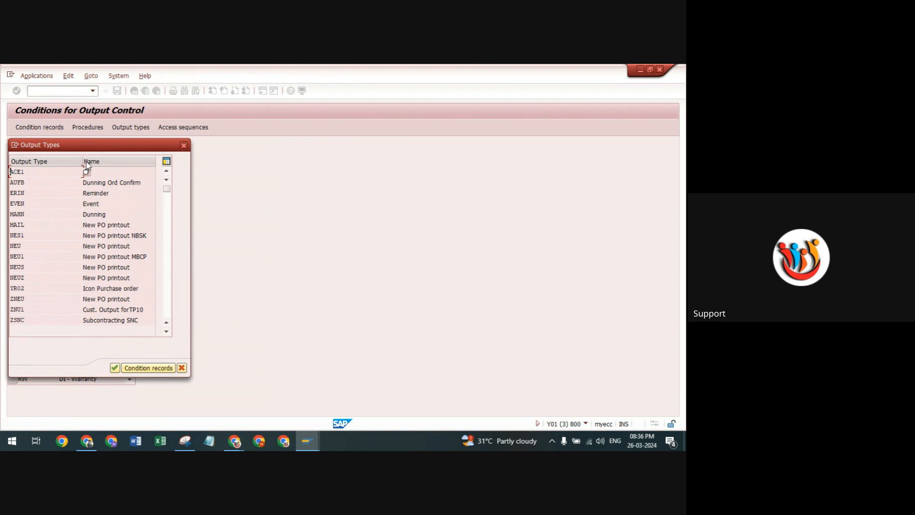
left_click_drag(88, 149, 155, 147)
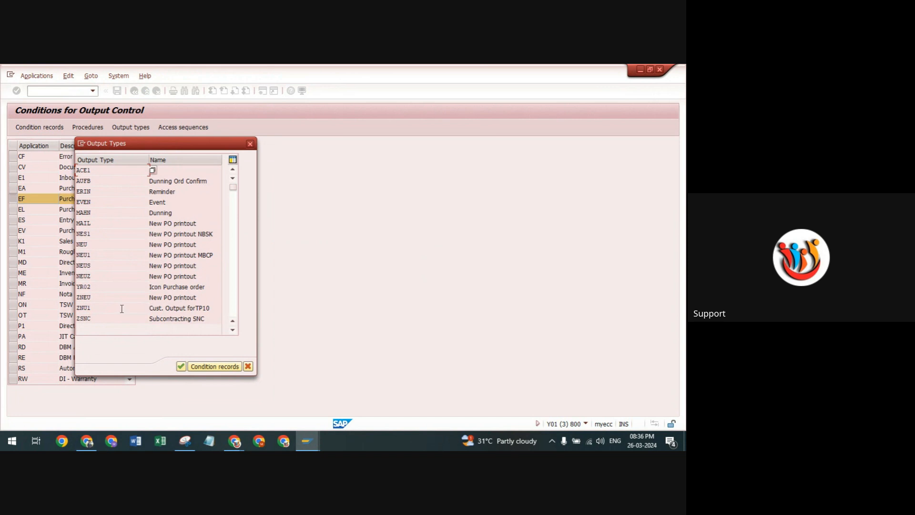
double_click(83, 308)
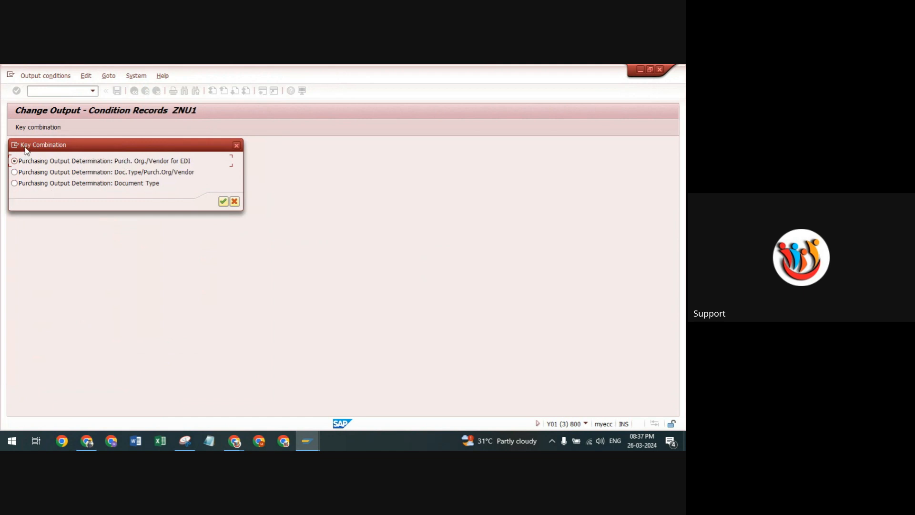
left_click(15, 183)
left_click(224, 202)
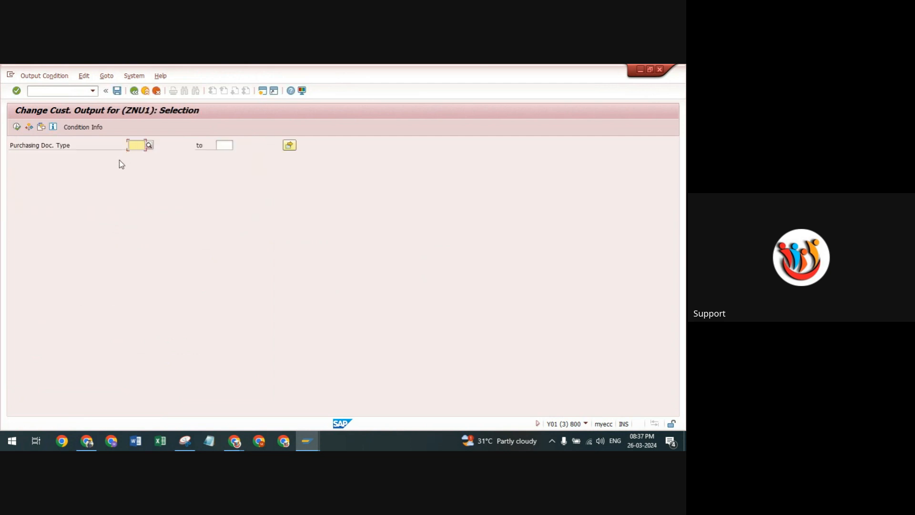
Run the condition record selection for purchasing document type ZNBP, Std PO Doc for TP10.
type("ZNBP")
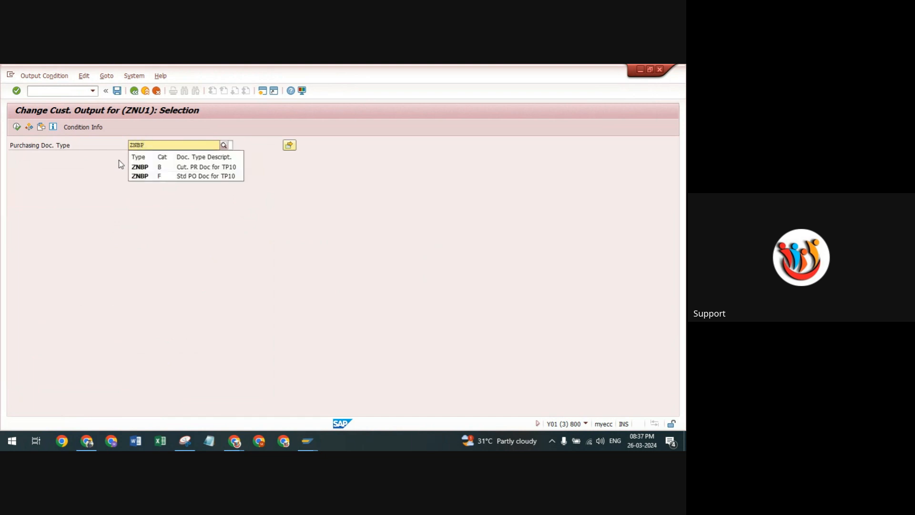
left_click(139, 176)
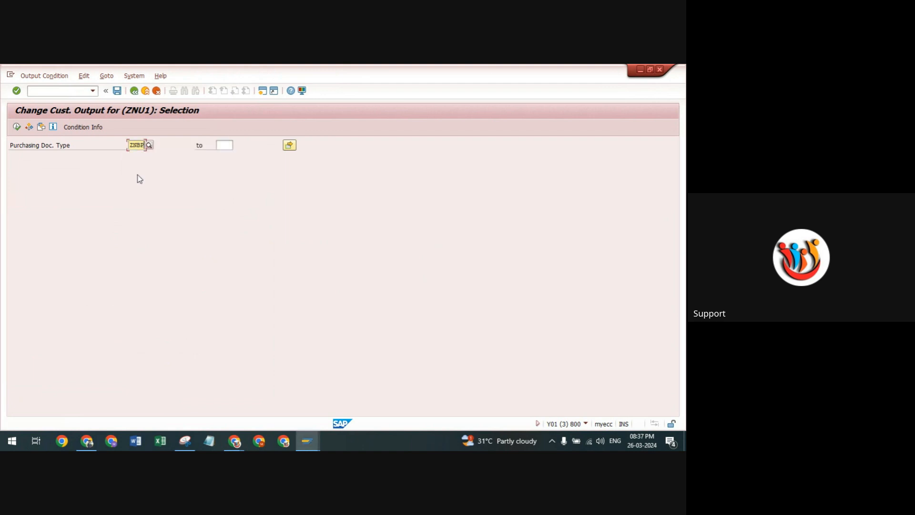
key("Return")
left_click(16, 127)
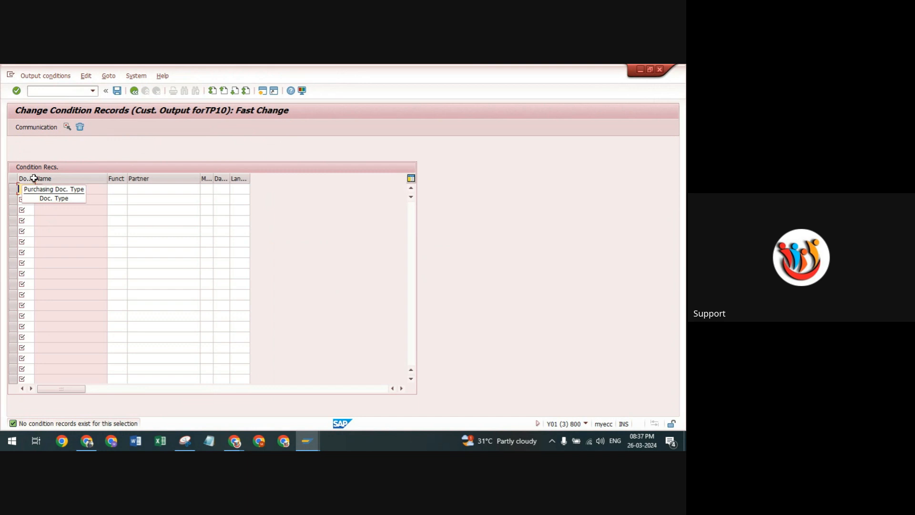
Add a condition record for document type ZNBP, check the transmission medium options, and choose dispatch time 4, Send immediately (when saving the application).
type("znbp")
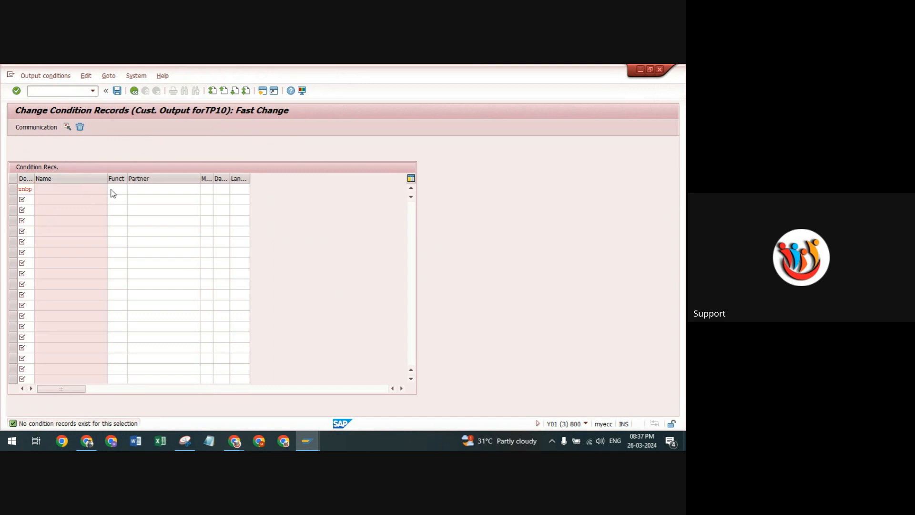
key("Return")
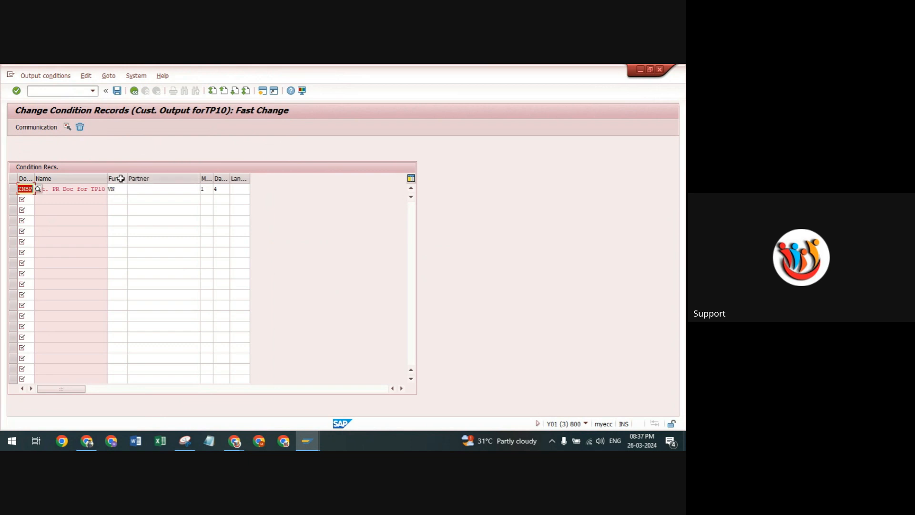
key("Tab")
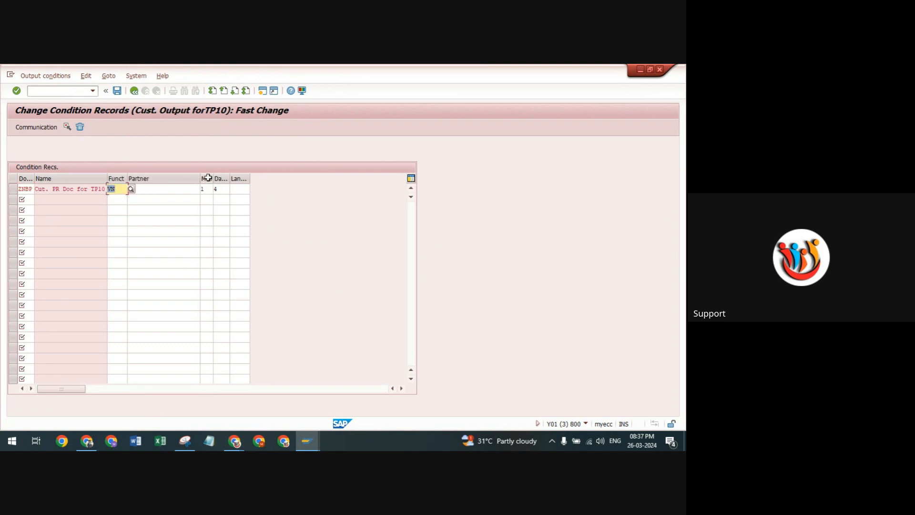
left_click(206, 189)
left_click(216, 190)
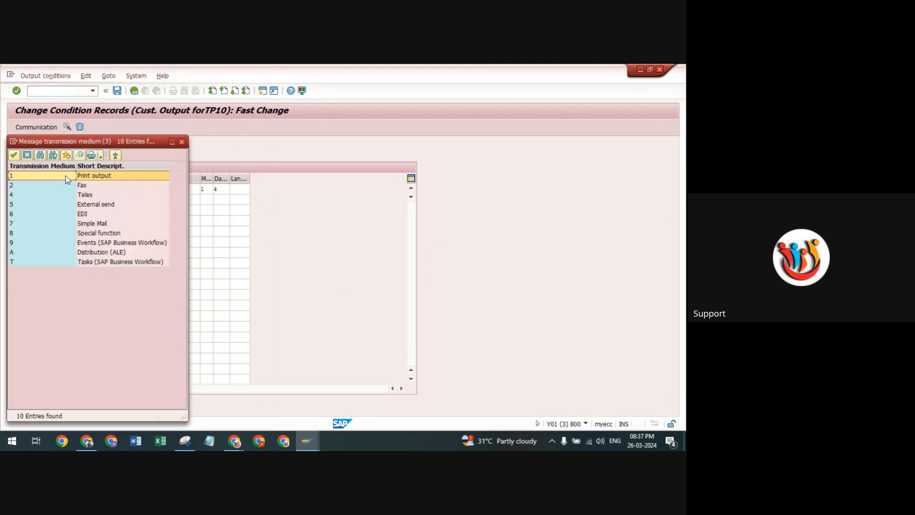
left_click(182, 141)
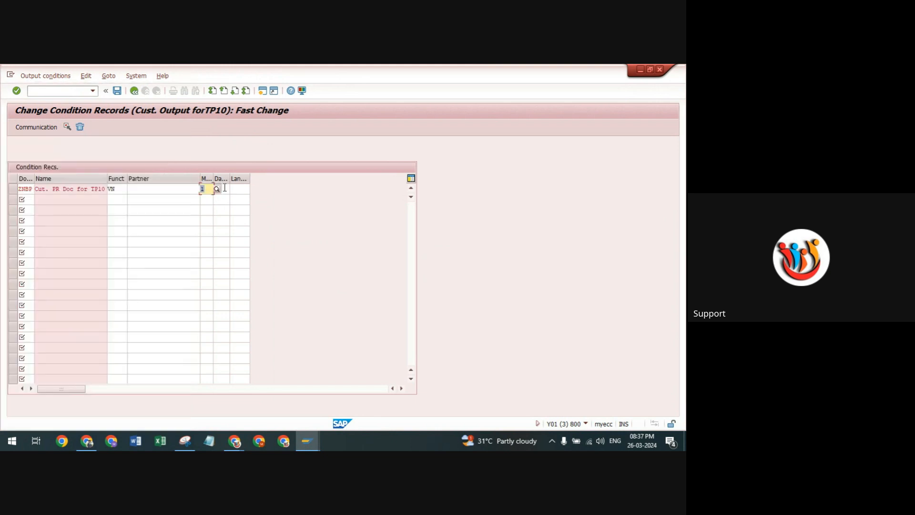
left_click(222, 189)
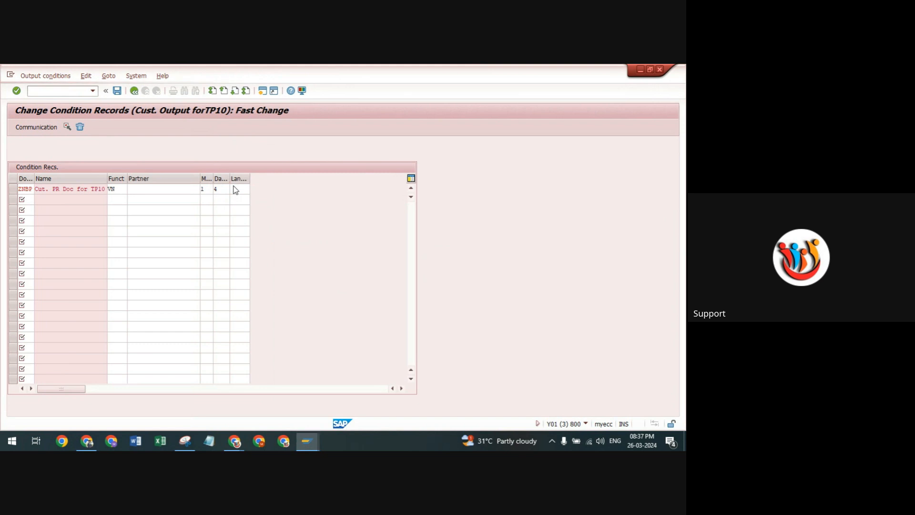
left_click(233, 190)
left_click(82, 207)
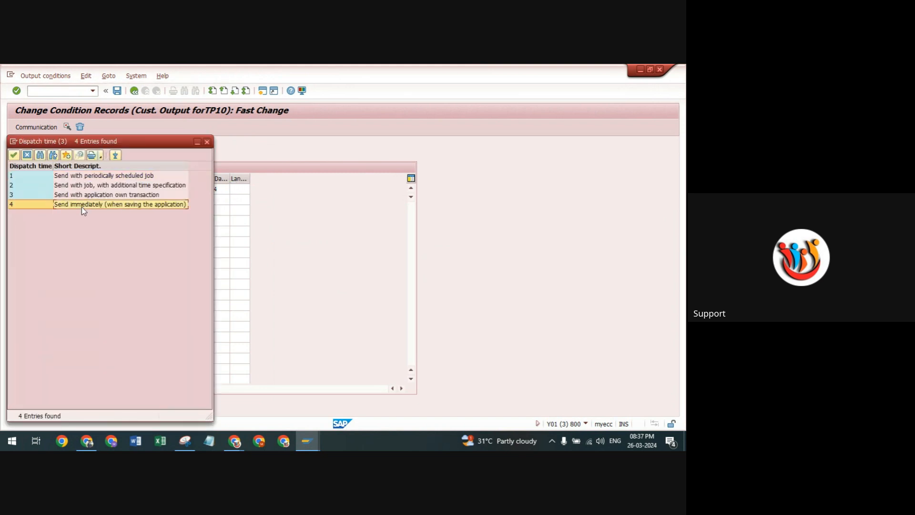
double_click(81, 207)
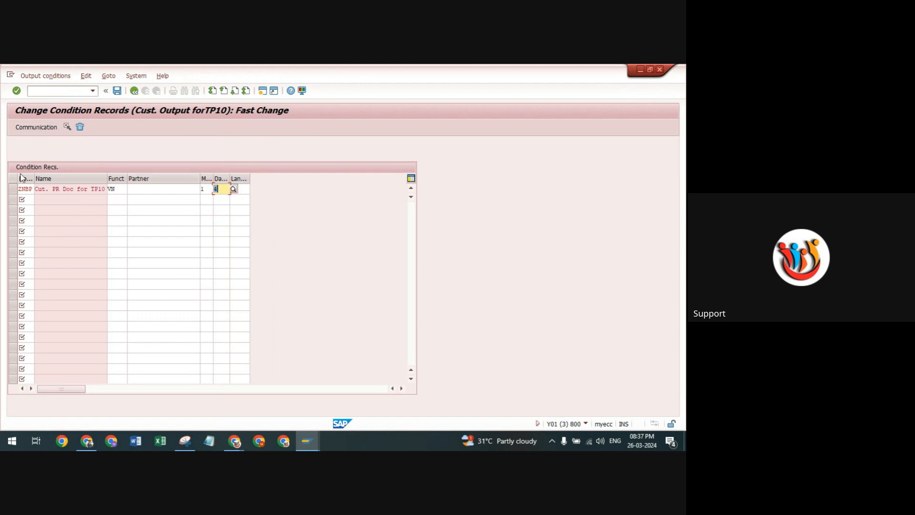
In the communication data of the ZNBP record, set the output device to LP01 and save the condition record.
left_click(11, 190)
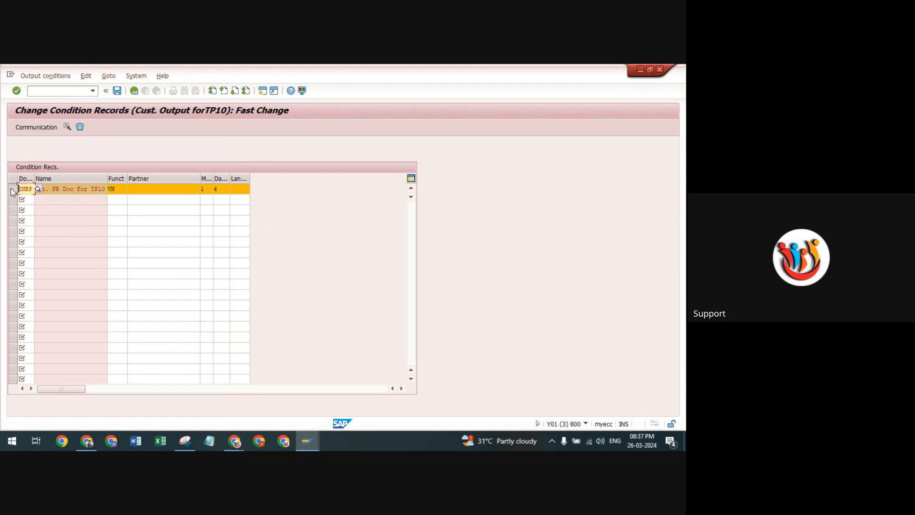
left_click(42, 128)
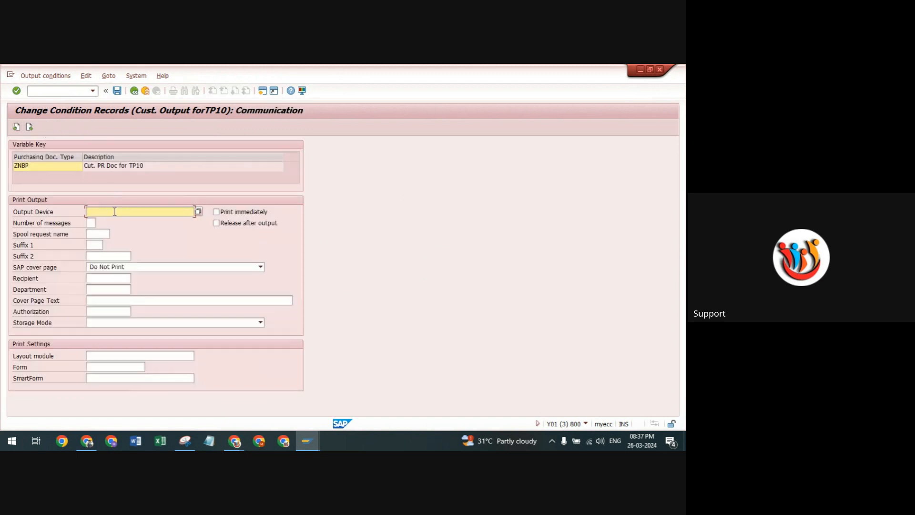
type("lp01")
left_click(107, 222)
key("Return")
left_click(117, 92)
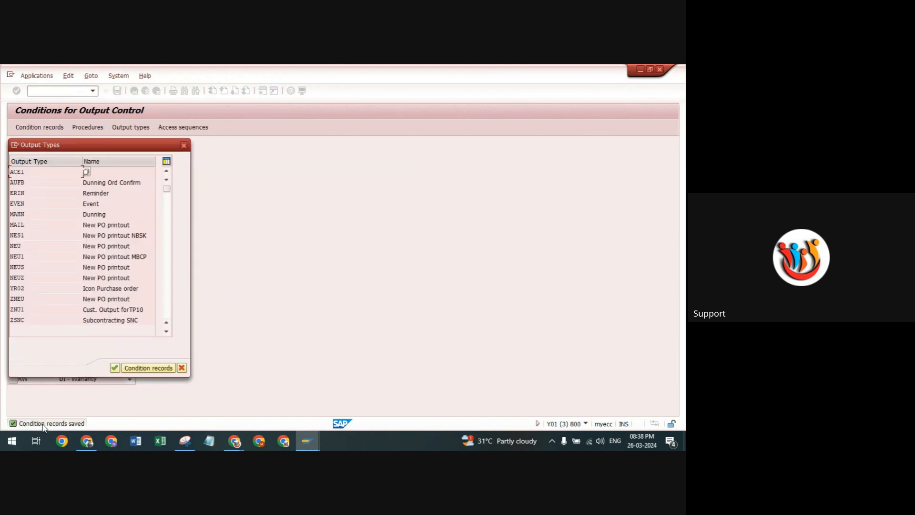
Leave output control and open the Create Purchase Order transaction.
left_click(114, 368)
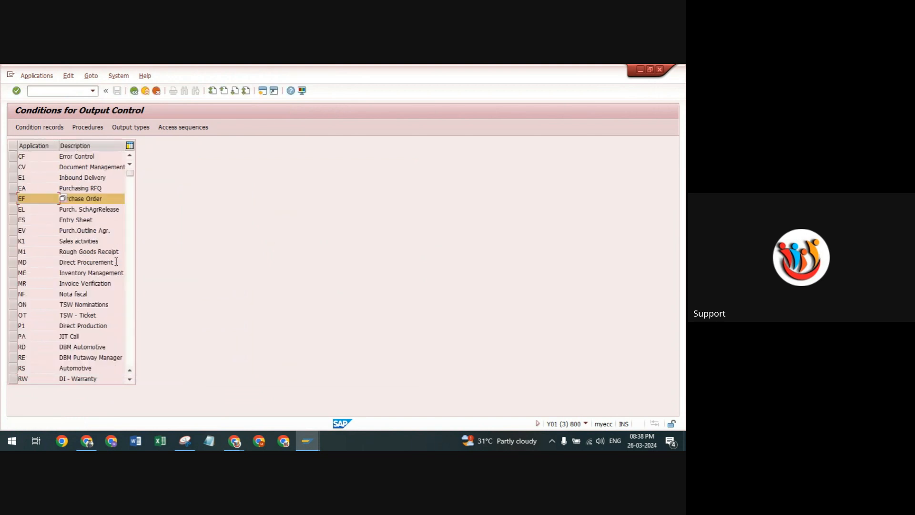
left_click(146, 91)
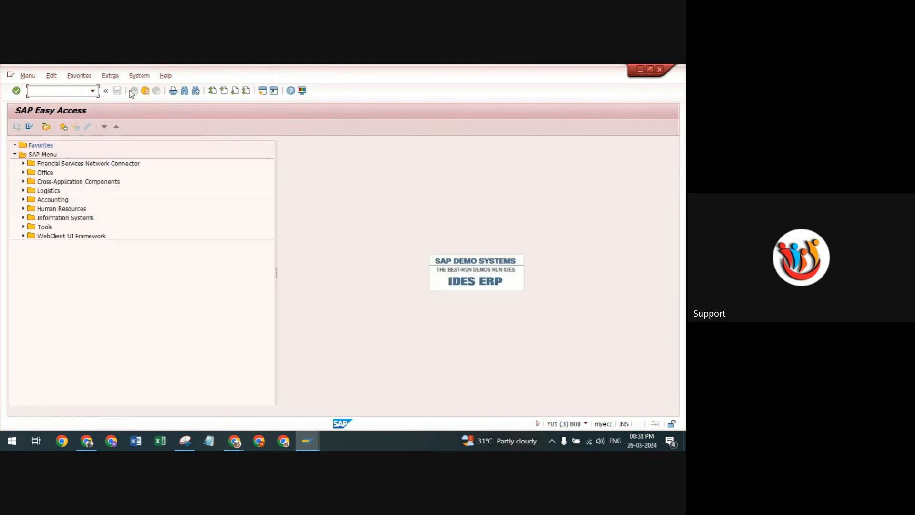
left_click(92, 91)
left_click(47, 123)
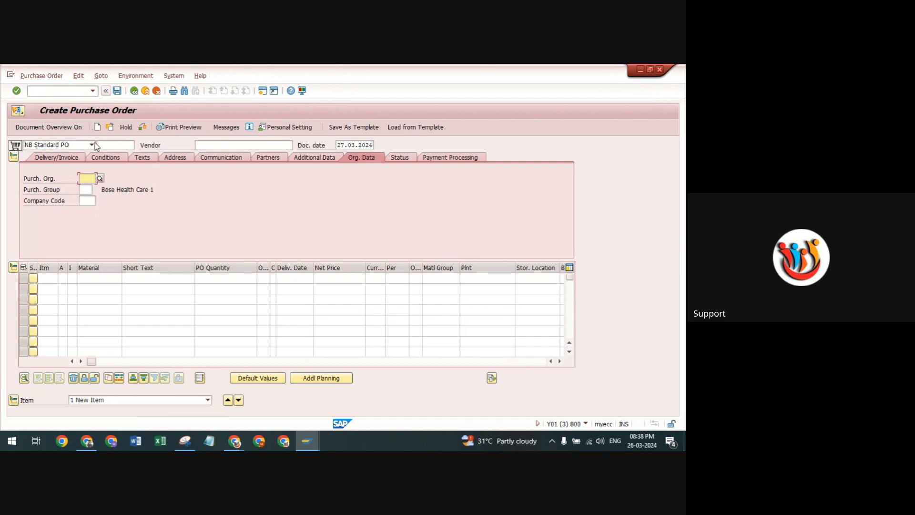
Set the new purchase order's document type to ZNBP and its vendor to Yashpal Enterprise.
left_click(93, 144)
type("znbp")
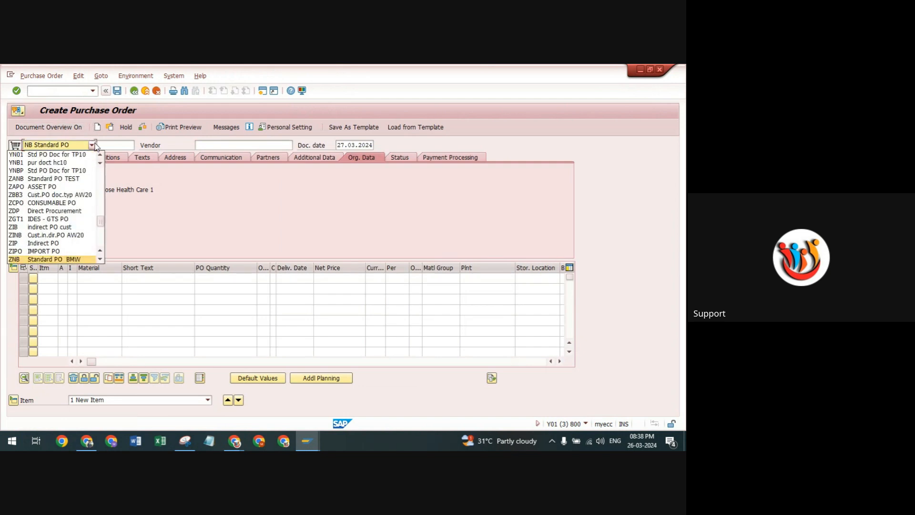
key("Return")
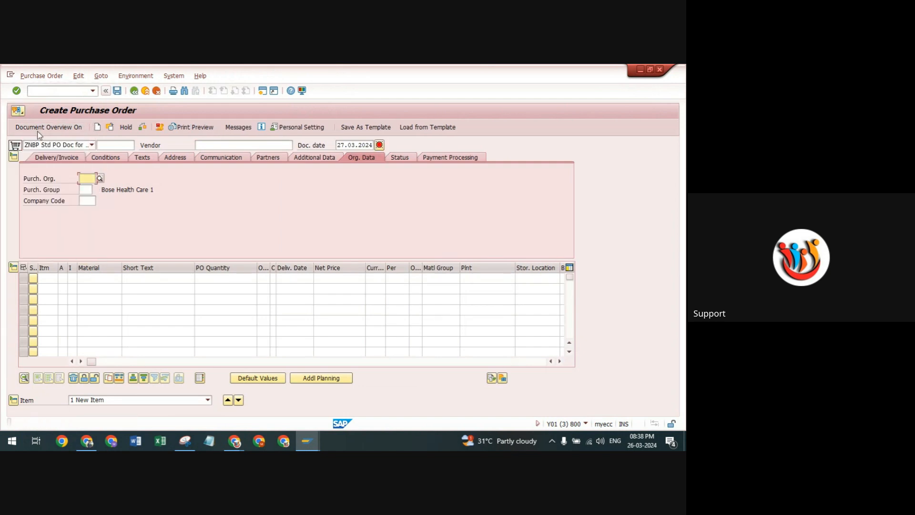
left_click(221, 144)
left_click(214, 155)
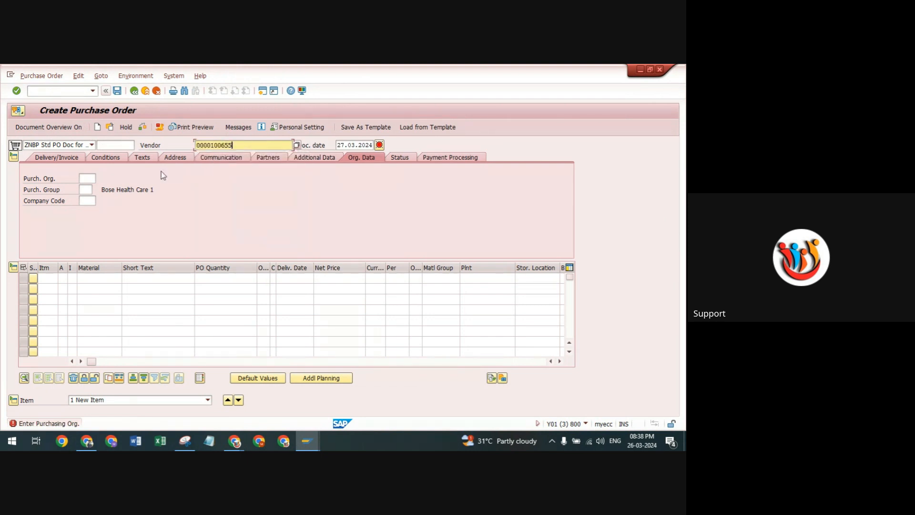
key("Return")
Enter purchasing organization TP10, purchasing group TP1 and company code 1989 in the organizational data.
left_click(89, 178)
left_click(86, 188)
left_click(86, 190)
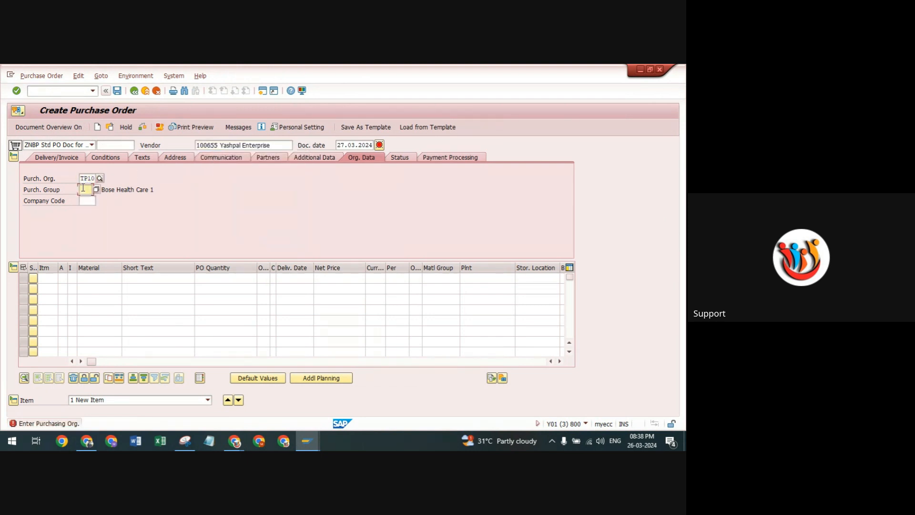
left_click(86, 199)
left_click(86, 203)
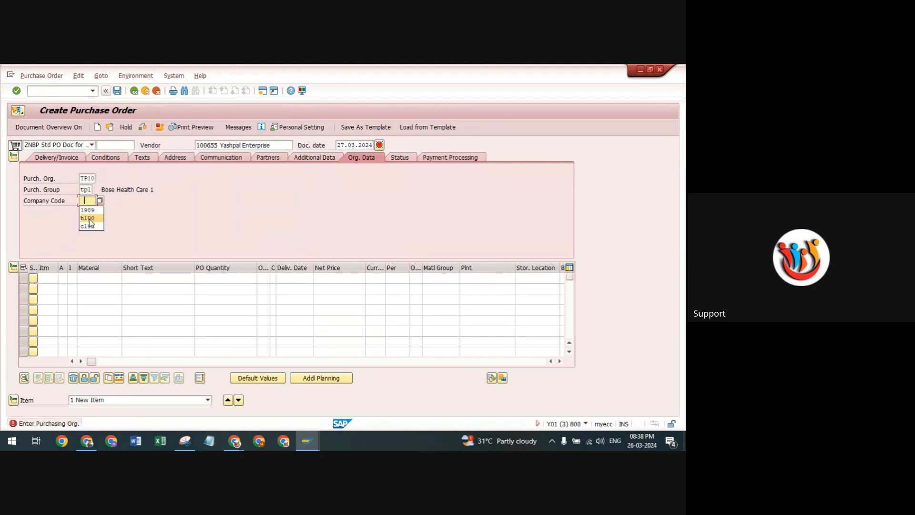
key("Return")
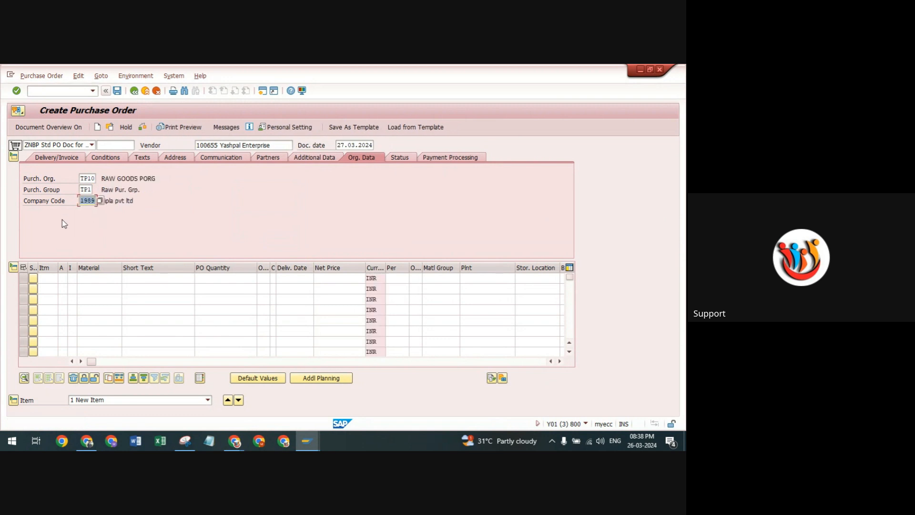
left_click(93, 279)
left_click(98, 286)
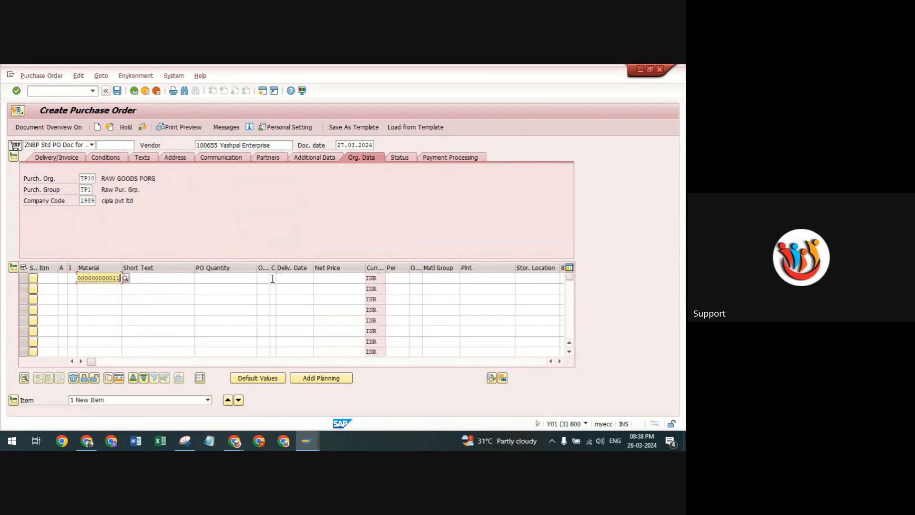
left_click(246, 279)
left_click(251, 288)
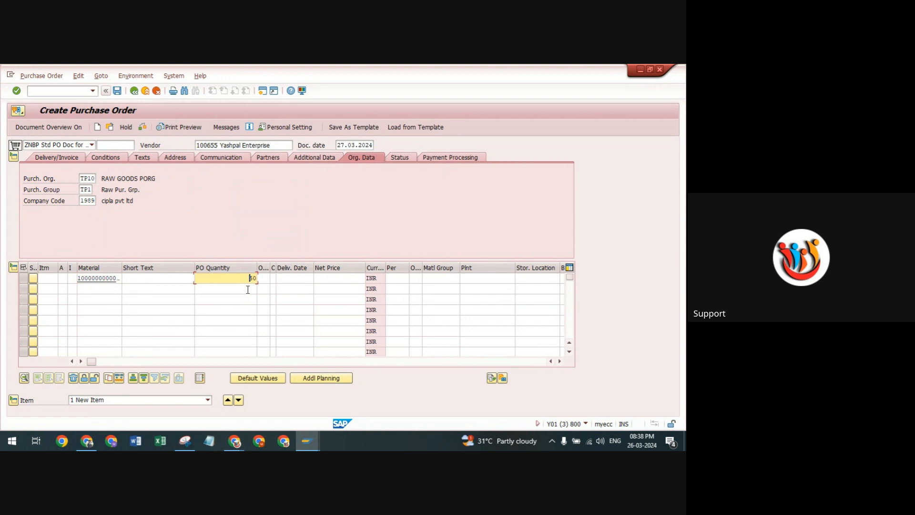
left_click(477, 278)
type("tp10")
left_click(528, 278)
left_click(522, 289)
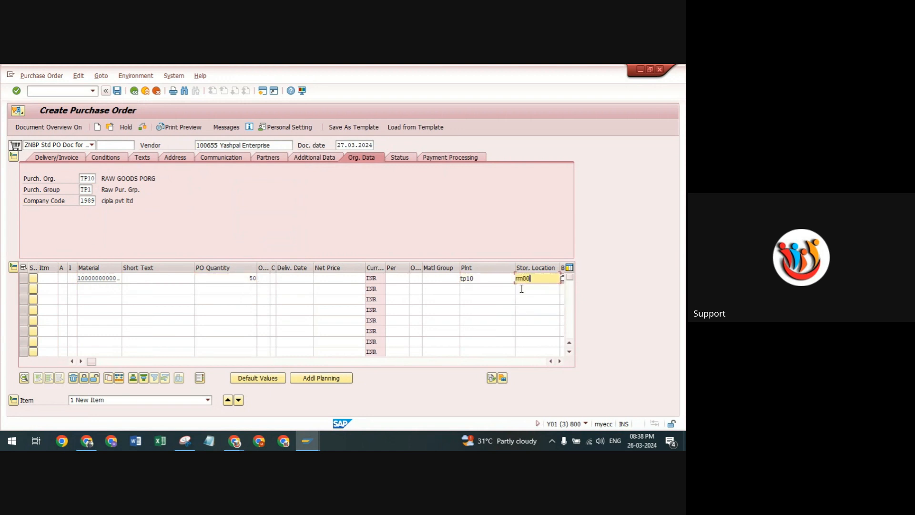
key("Return")
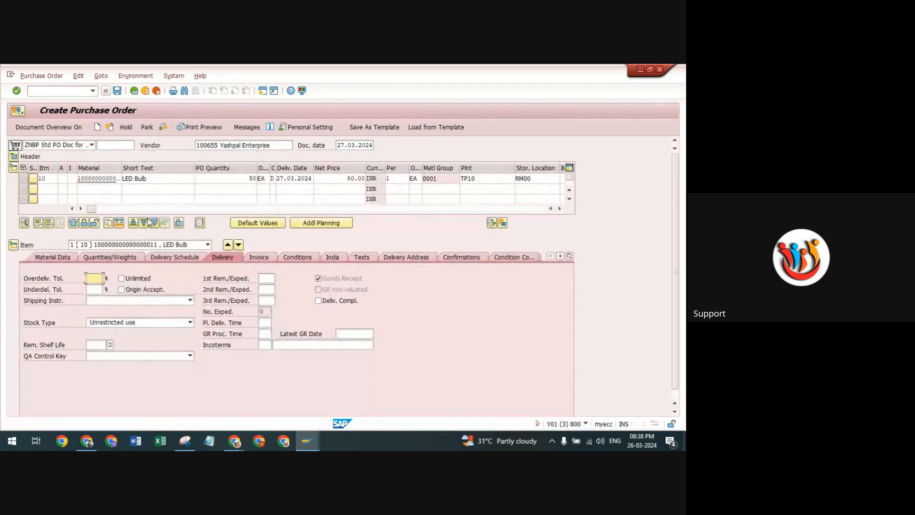
Open the purchase order's output messages and look up the allowed entries for the ZNU1 output type.
left_click(162, 127)
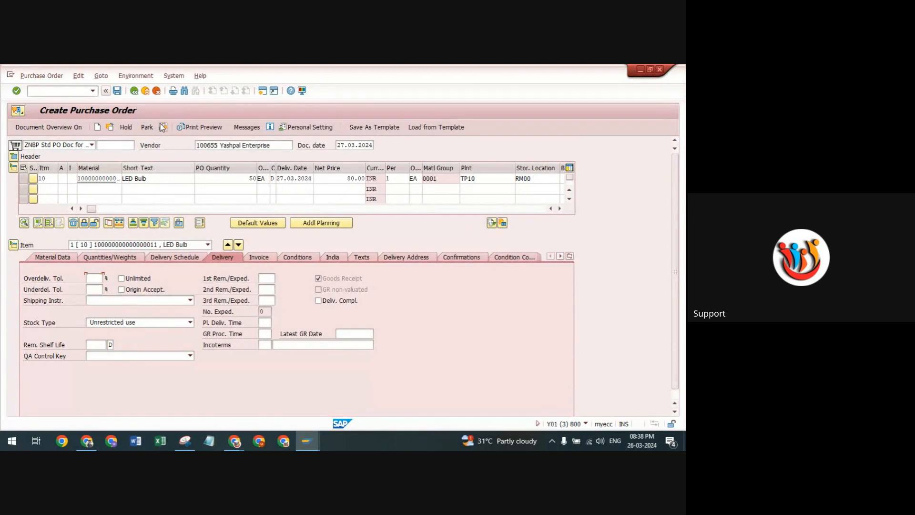
left_click(246, 128)
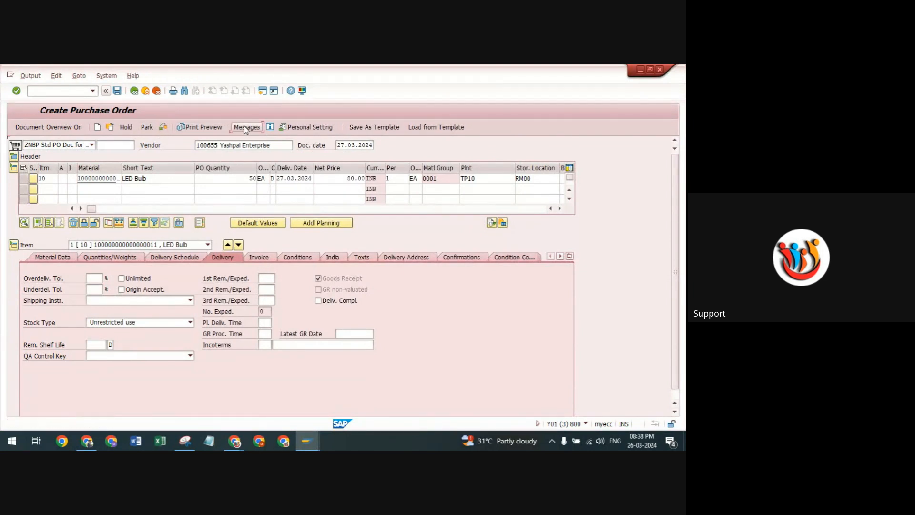
left_click(46, 189)
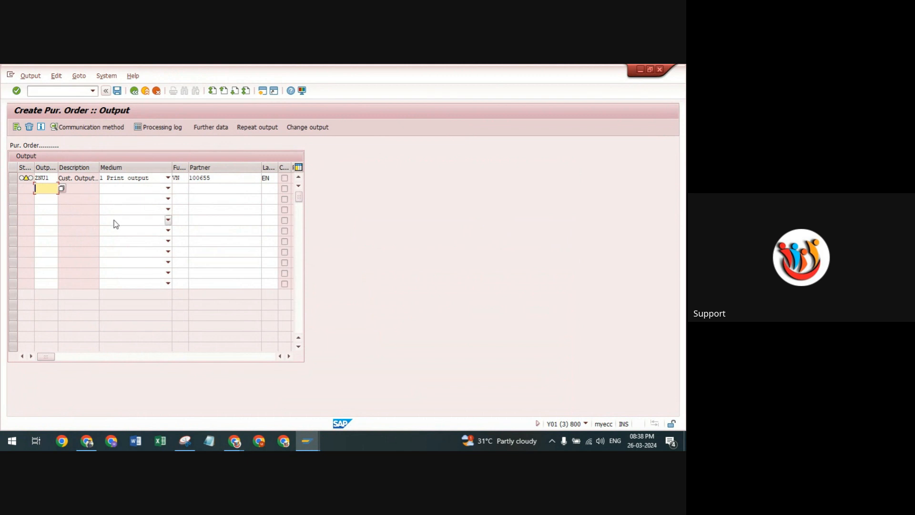
left_click(51, 178)
left_click(61, 178)
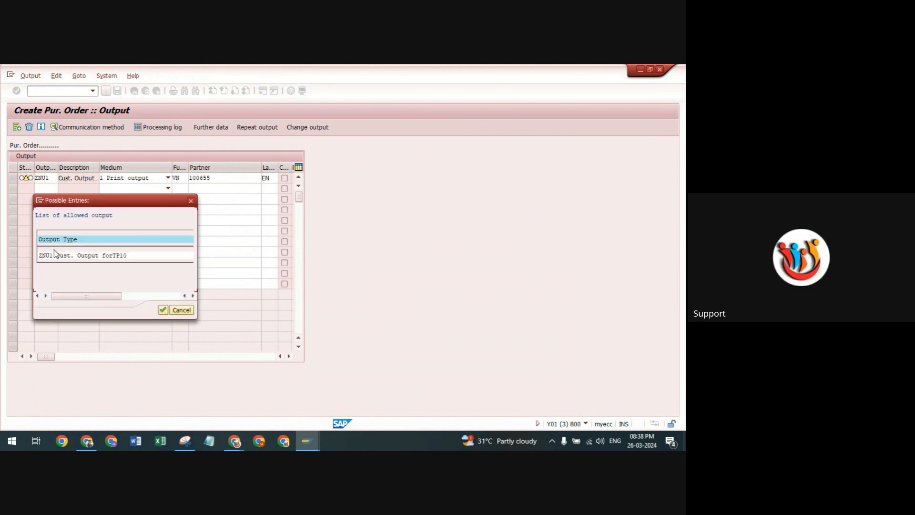
left_click(234, 441)
left_click(174, 388)
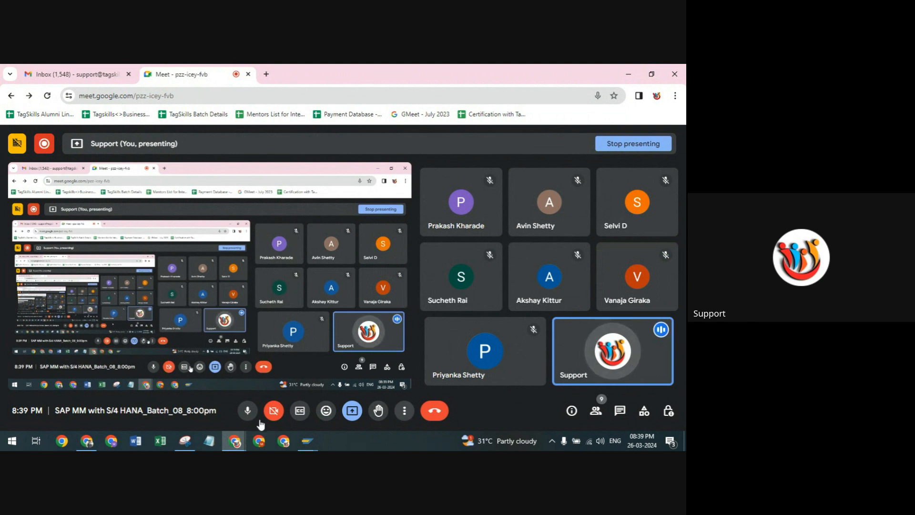
mouse_move(305, 444)
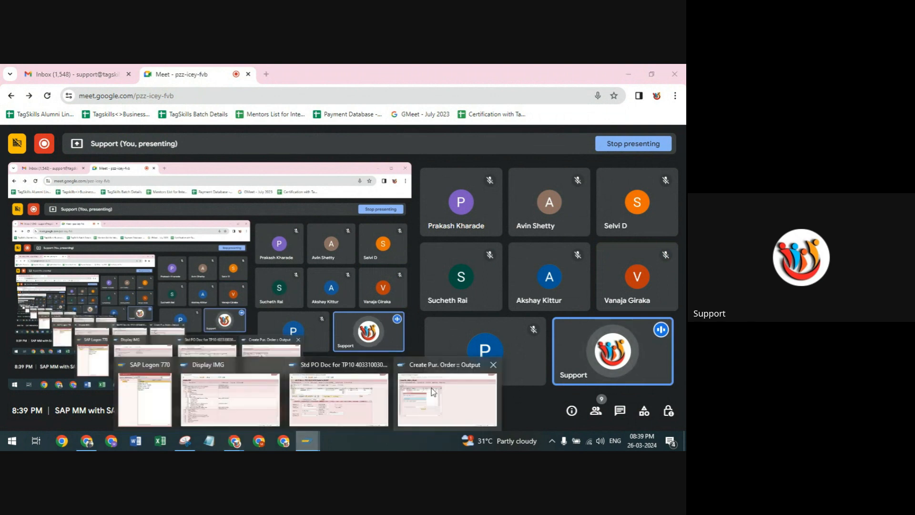
left_click(432, 388)
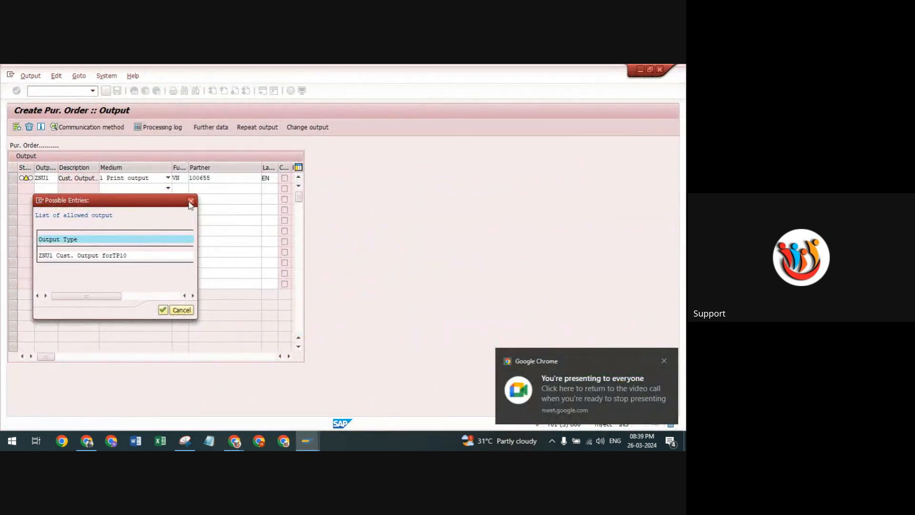
Close the list of allowed outputs and check the printing information in the ZNU1 output's communication method.
left_click(163, 310)
left_click(192, 197)
left_click(13, 179)
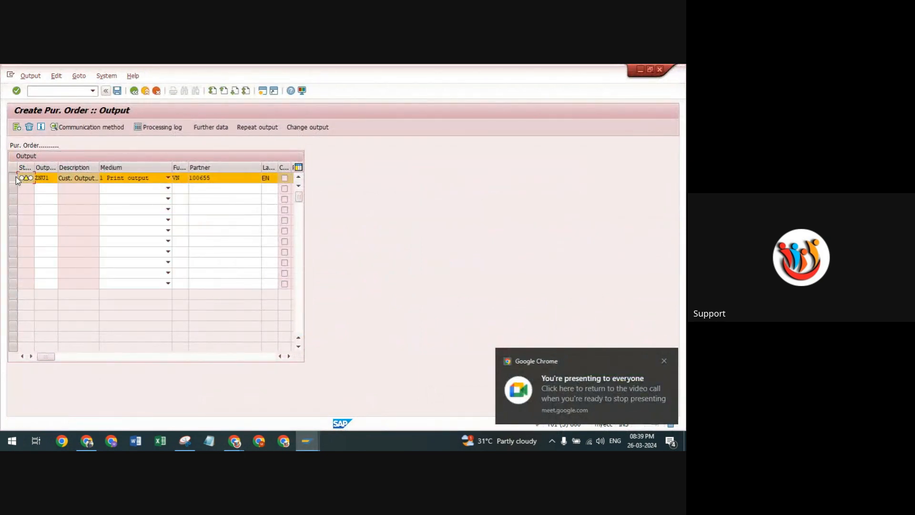
left_click(93, 128)
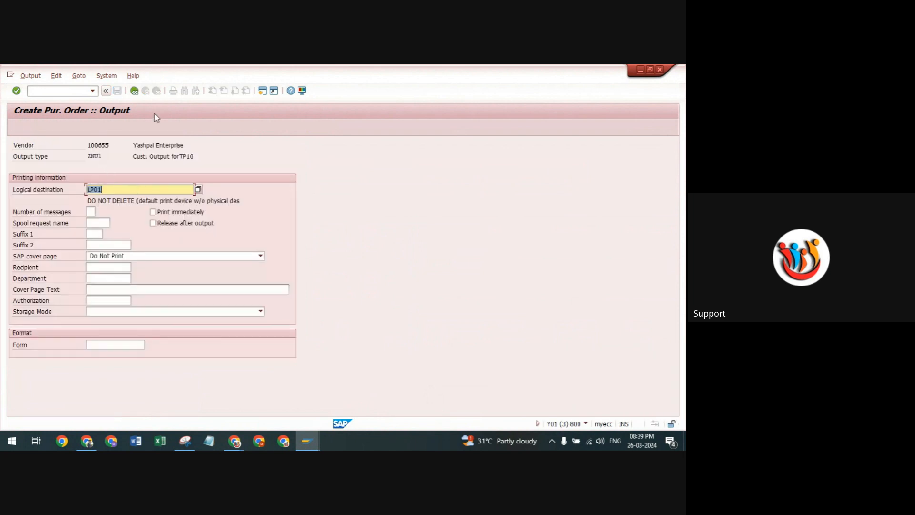
left_click(133, 90)
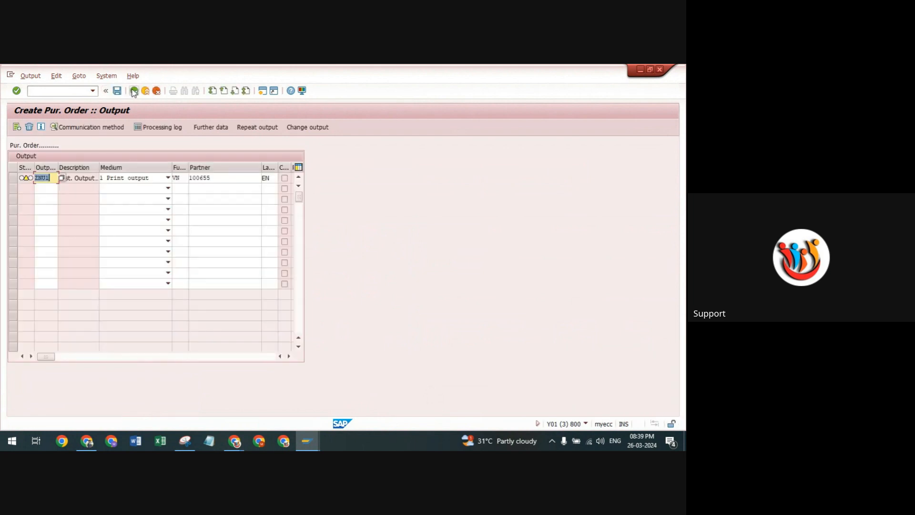
Return to the purchase order, save it, and copy the new document number from the message details.
left_click(134, 91)
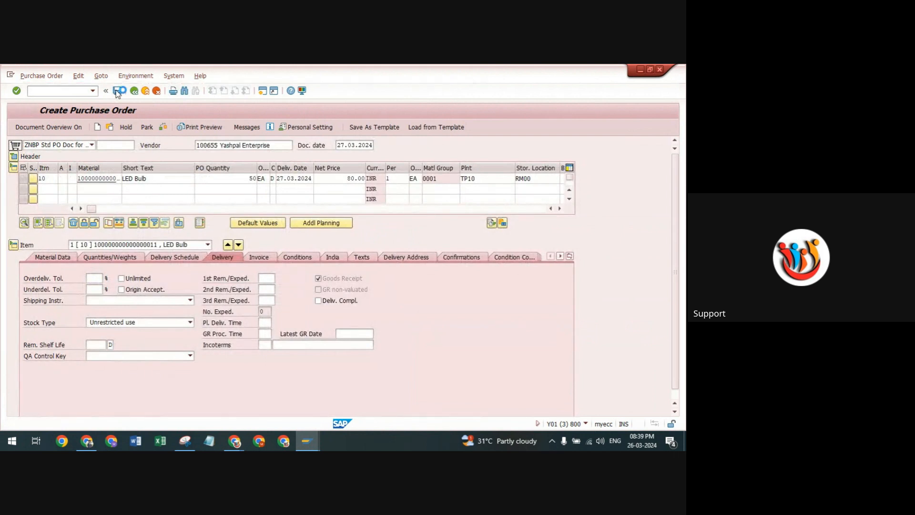
left_click(118, 91)
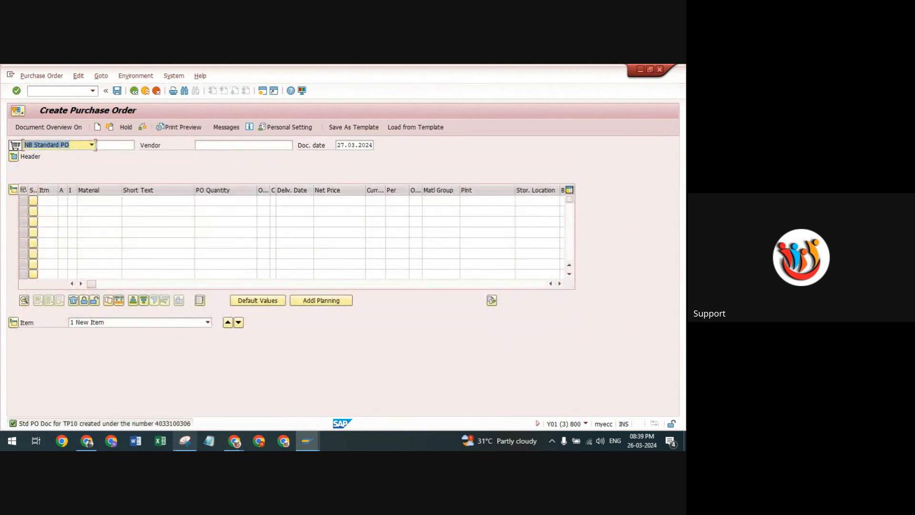
left_click(180, 425)
double_click(180, 425)
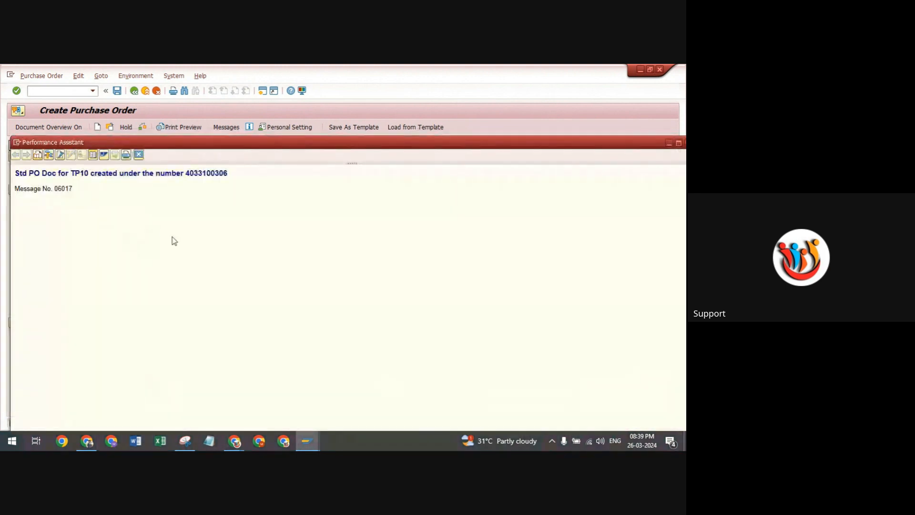
left_click_drag(230, 174, 185, 174)
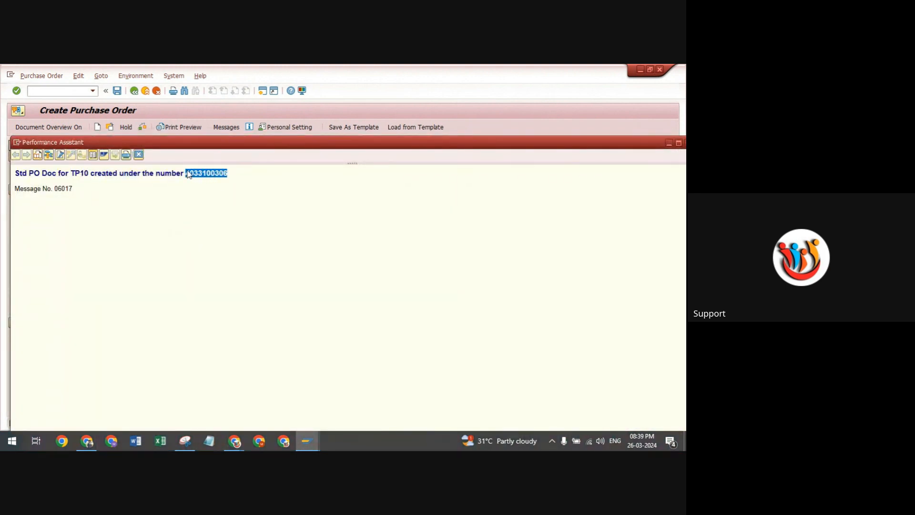
left_click_drag(520, 147, 456, 139)
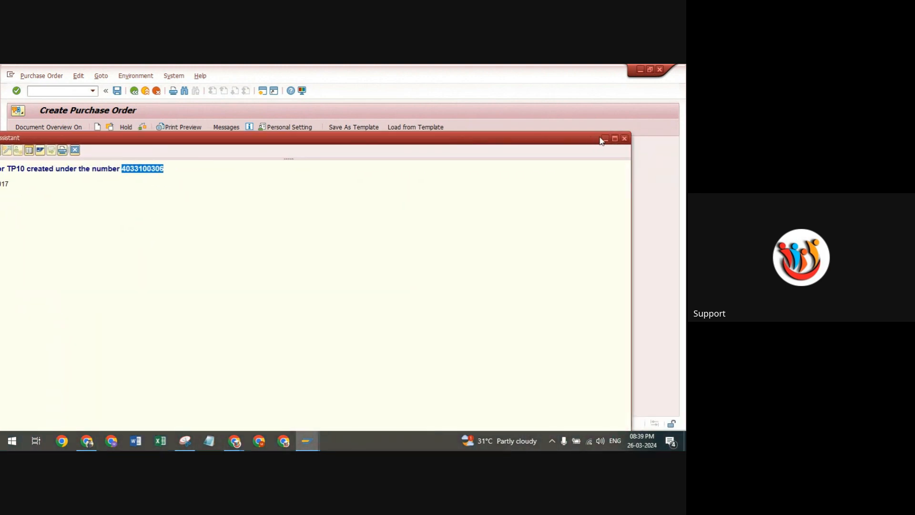
left_click(605, 142)
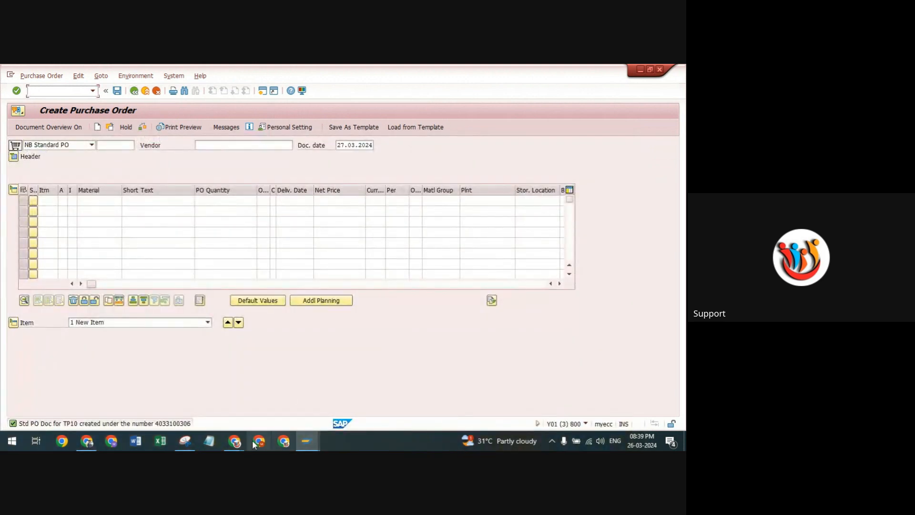
left_click(234, 442)
left_click(203, 392)
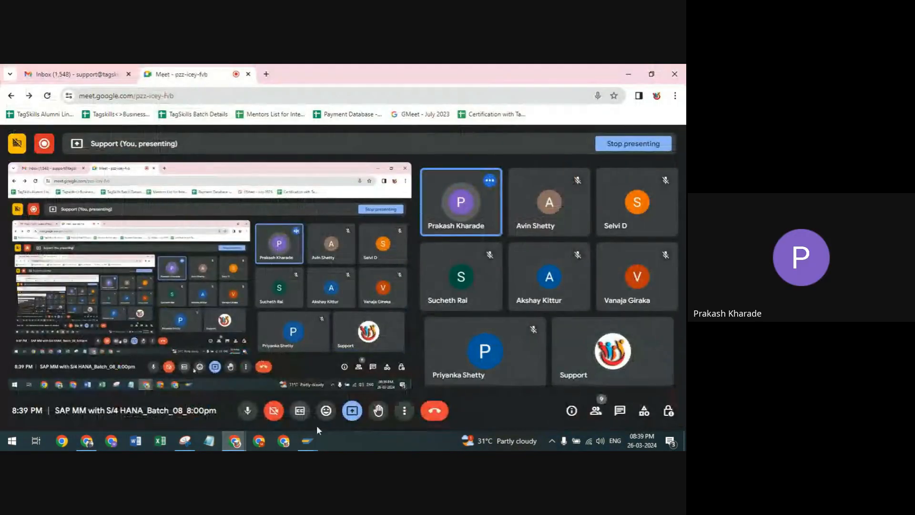
mouse_move(307, 439)
left_click(392, 395)
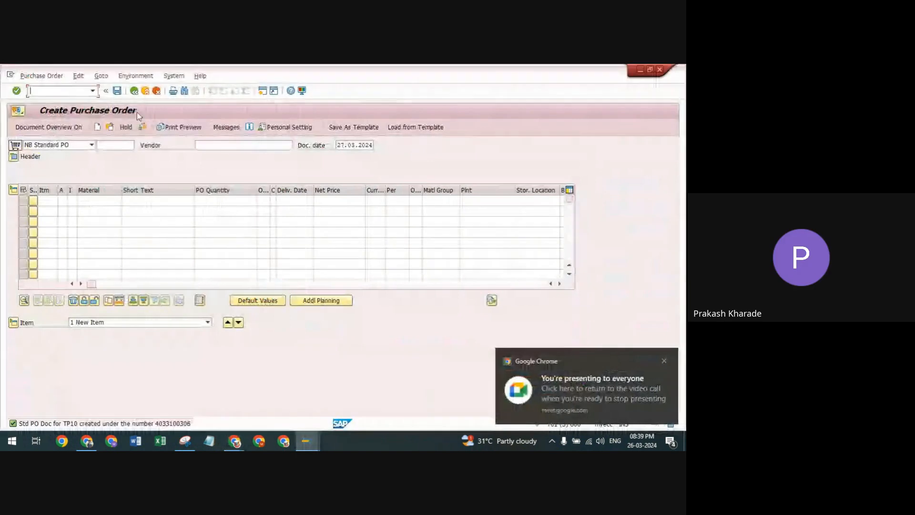
Leave purchase order creation, open Message Output, and list the copied document number's ZNU1 messages with processing status 1.
left_click(134, 90)
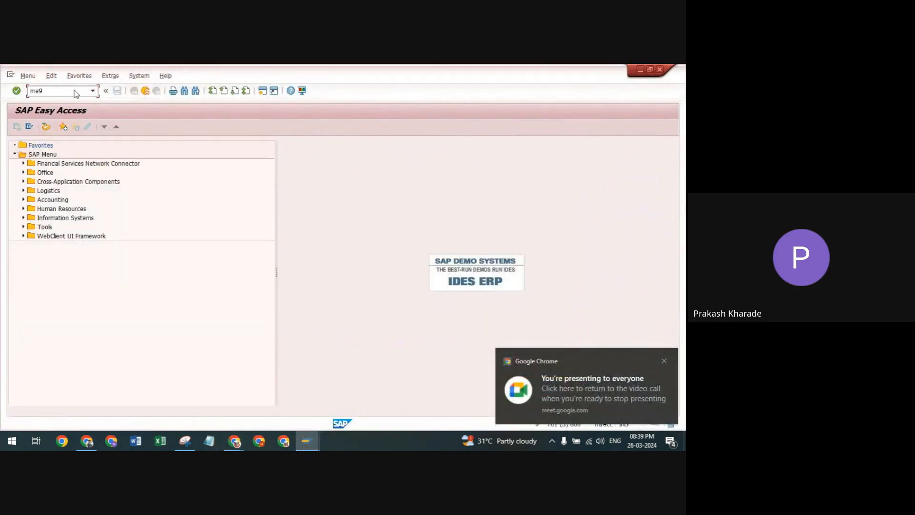
key("Return")
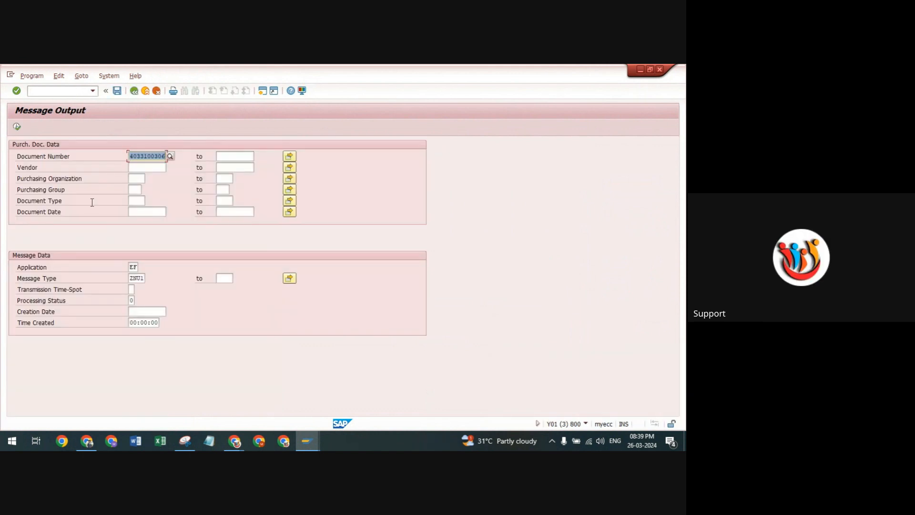
left_click(146, 280)
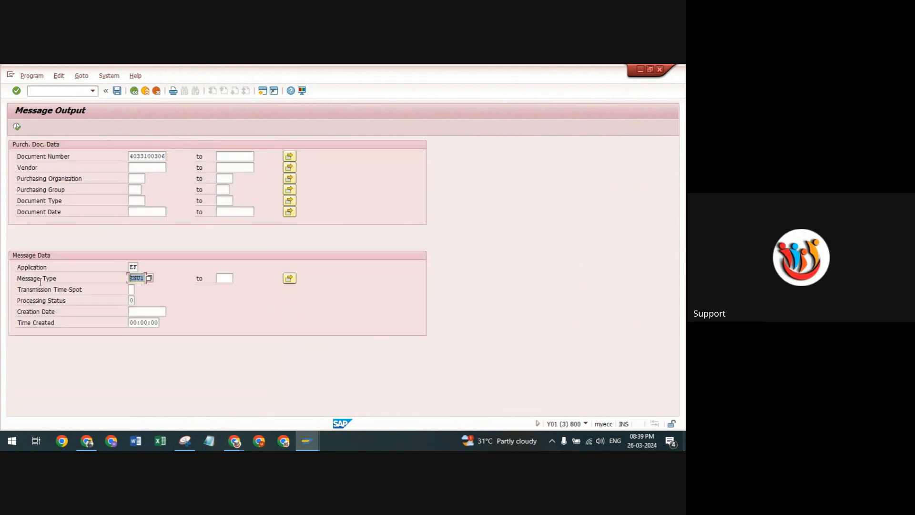
left_click(134, 299)
key("BackSpace")
type("1")
left_click(17, 128)
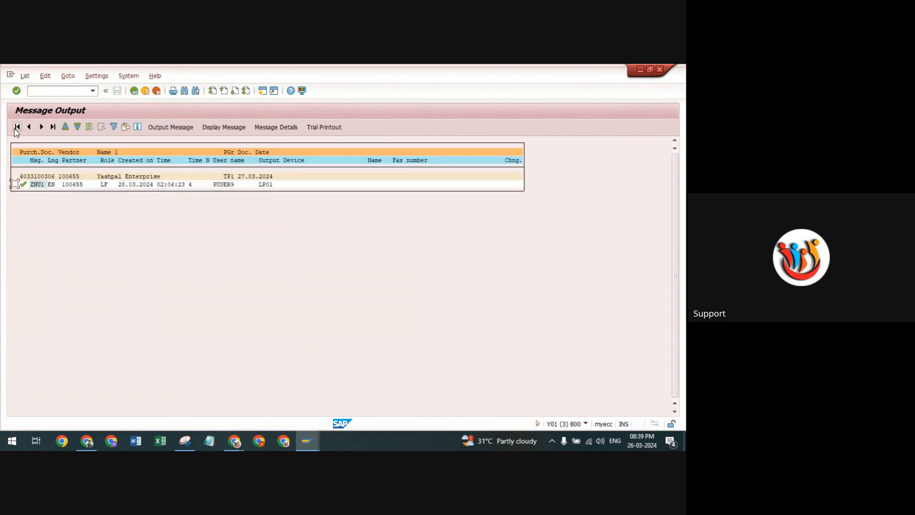
Display the ZNU1 message and review the delivery address, payment terms and item details in its print preview.
left_click(219, 127)
scroll(153, 210, "down", 1)
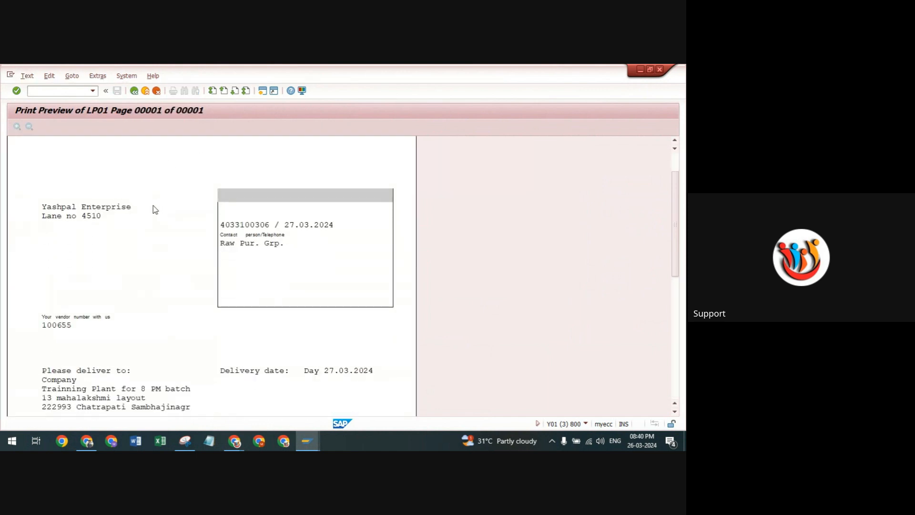
scroll(153, 210, "down", 4)
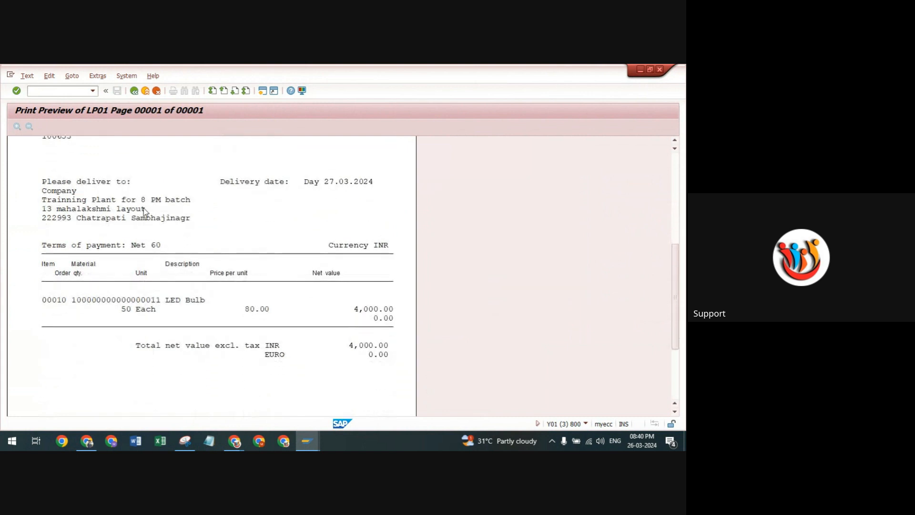
scroll(206, 217, "up", 3)
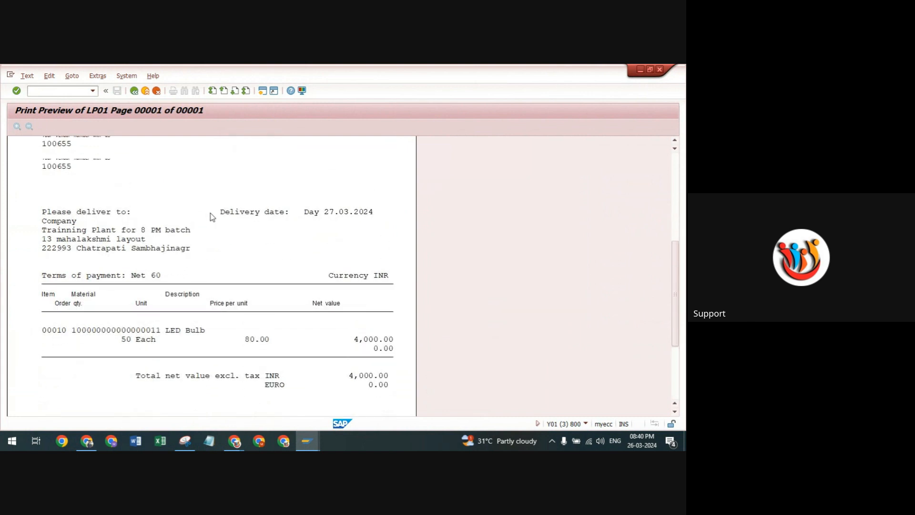
Check the vendor and order header of the print preview, and minimize its window to return to the Google Meet call.
scroll(206, 219, "up", 2)
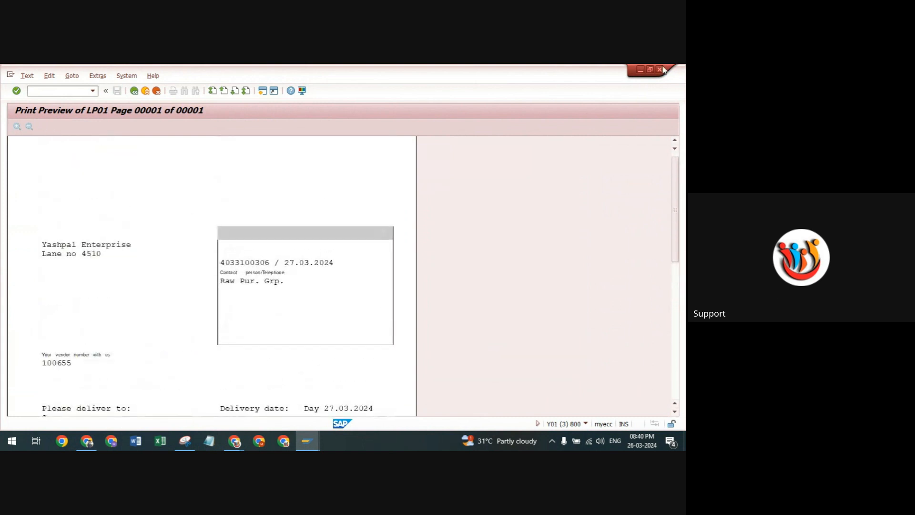
left_click(642, 70)
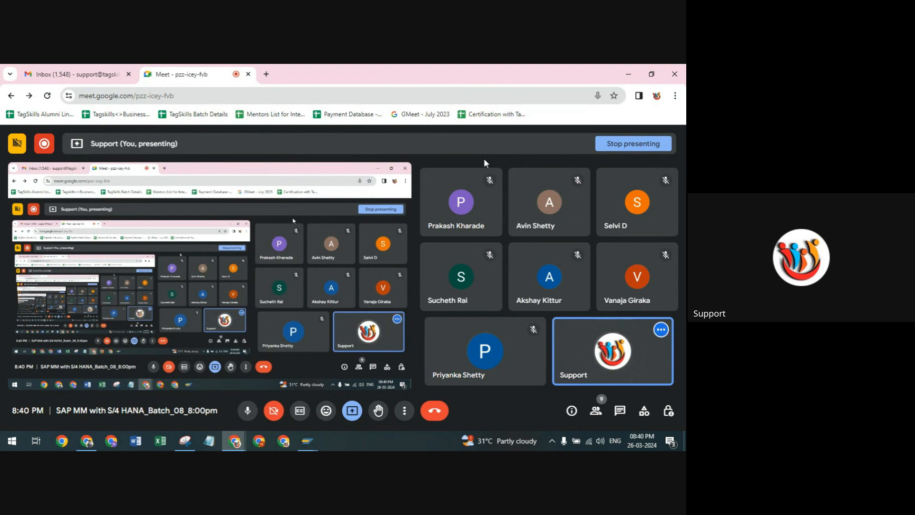
mouse_move(436, 175)
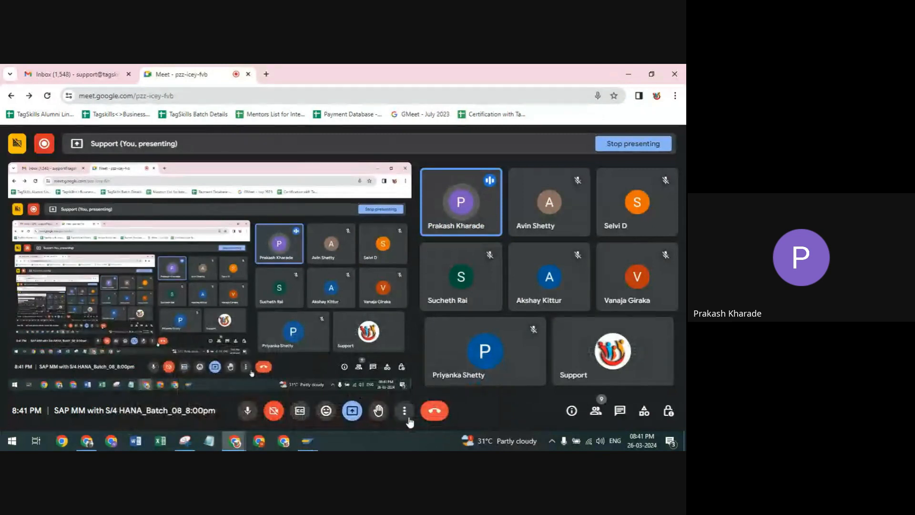
Switch back to SAP and run transaction mn04 to open output condition record creation for purchase orders.
mouse_move(308, 439)
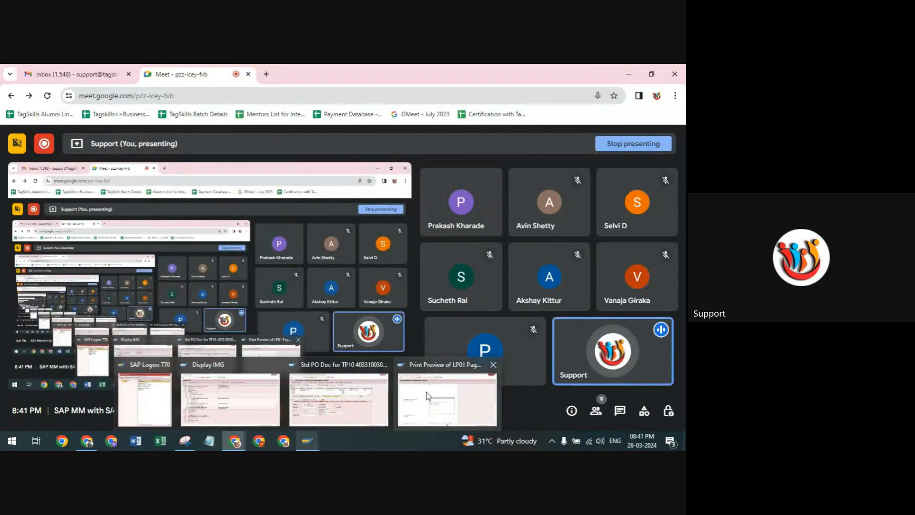
mouse_move(402, 395)
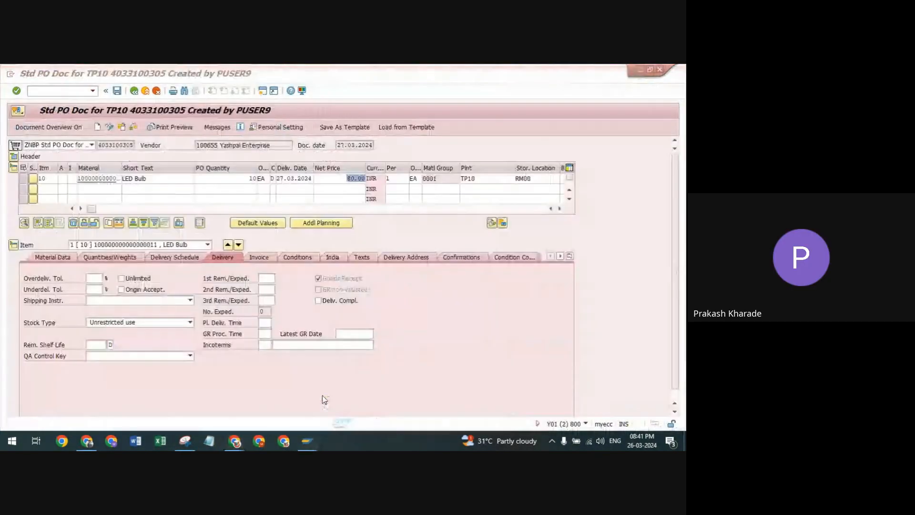
left_click(322, 396)
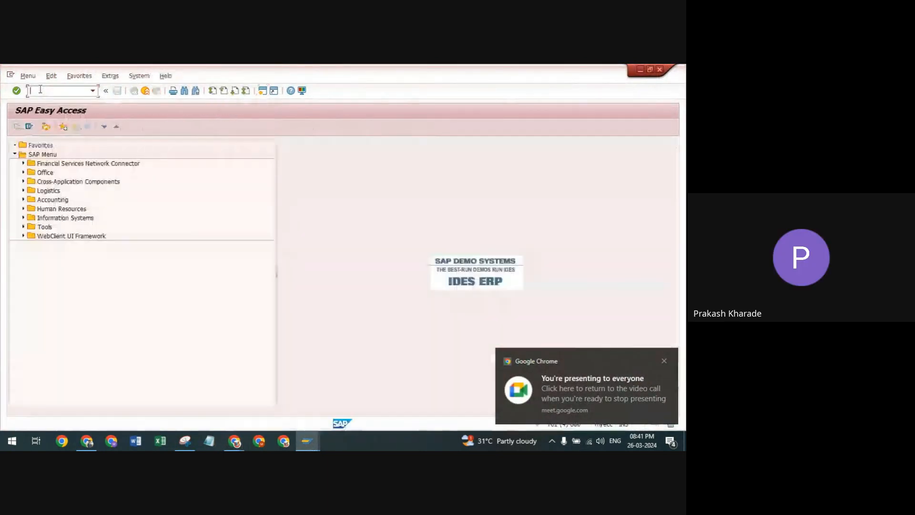
type("mm04")
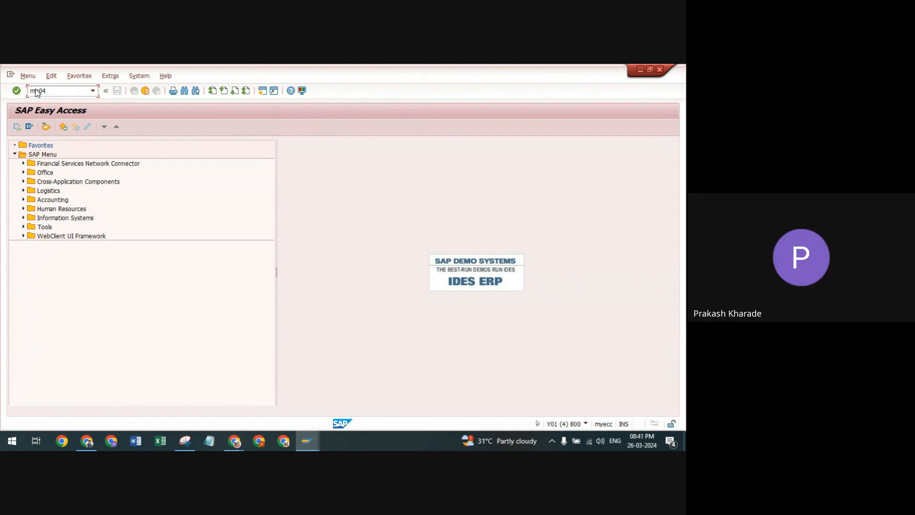
key("Return")
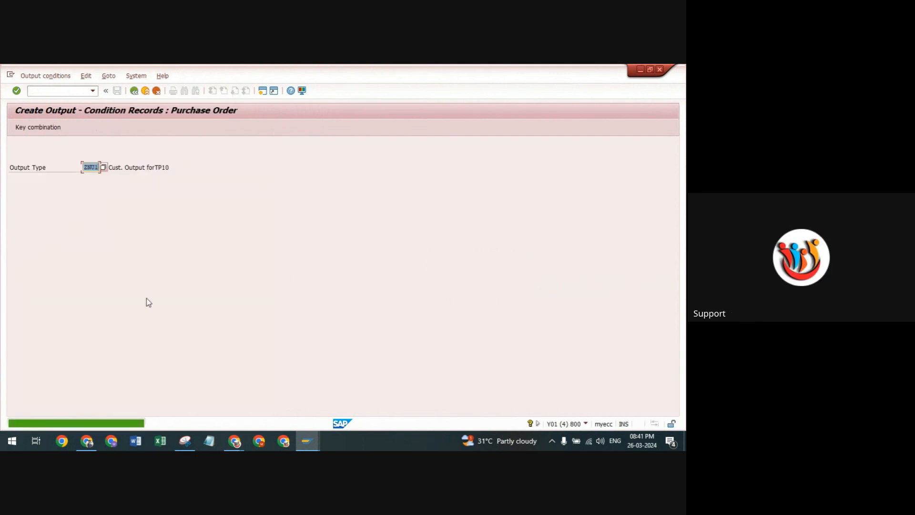
View the ZNU1 condition record fast entry for the Document Type key combination, widen its document type column, and exit without entries.
key("Return")
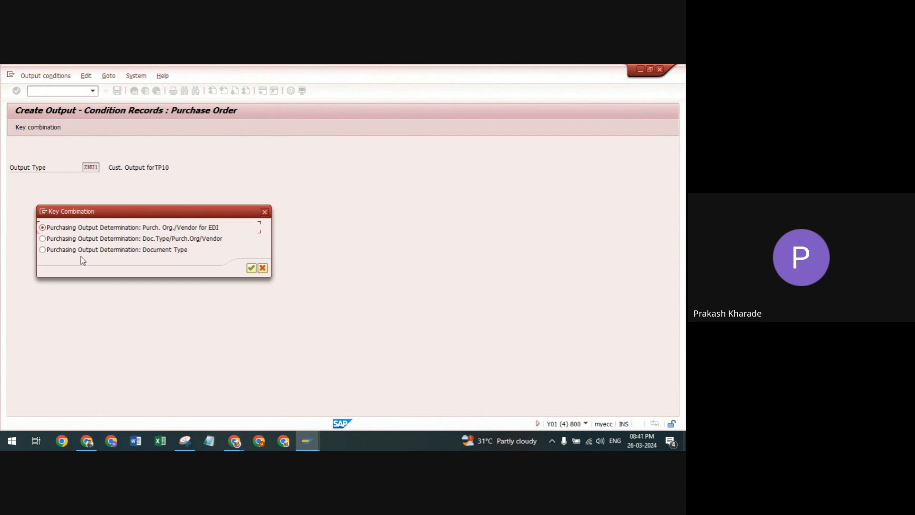
left_click(43, 250)
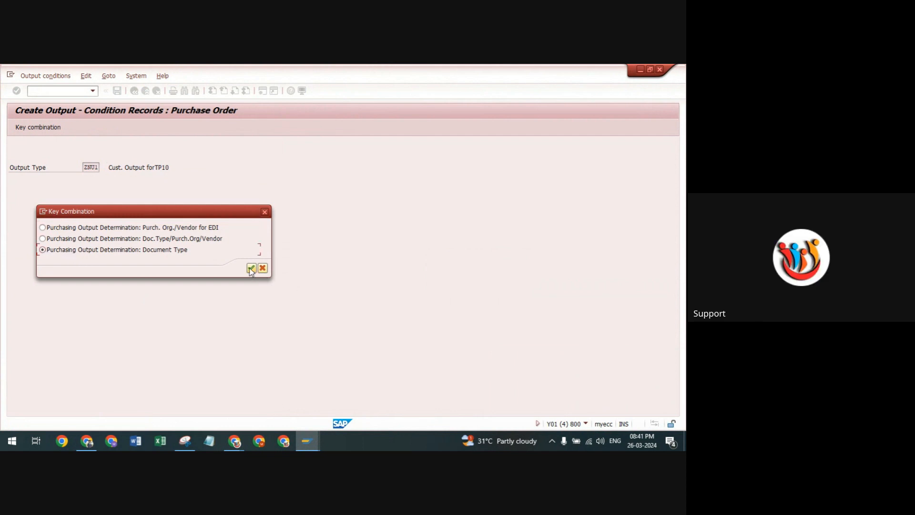
left_click(252, 268)
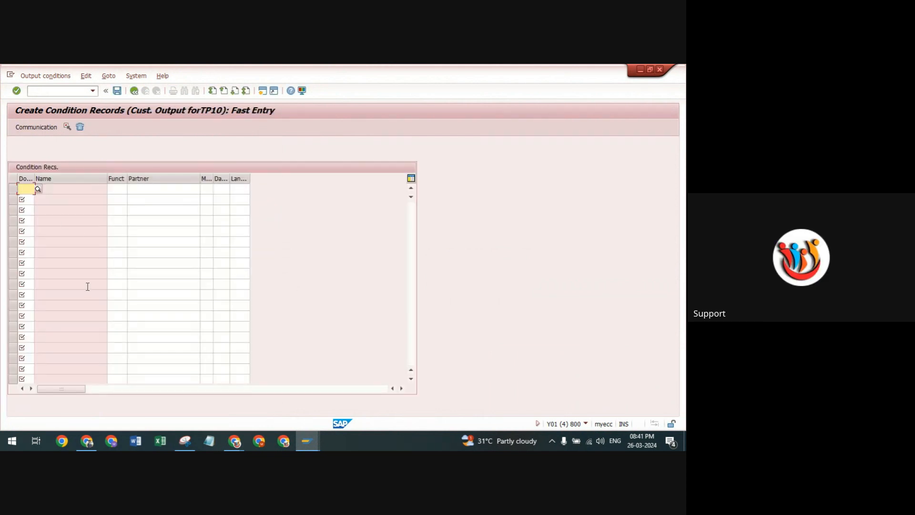
left_click_drag(35, 178, 44, 178)
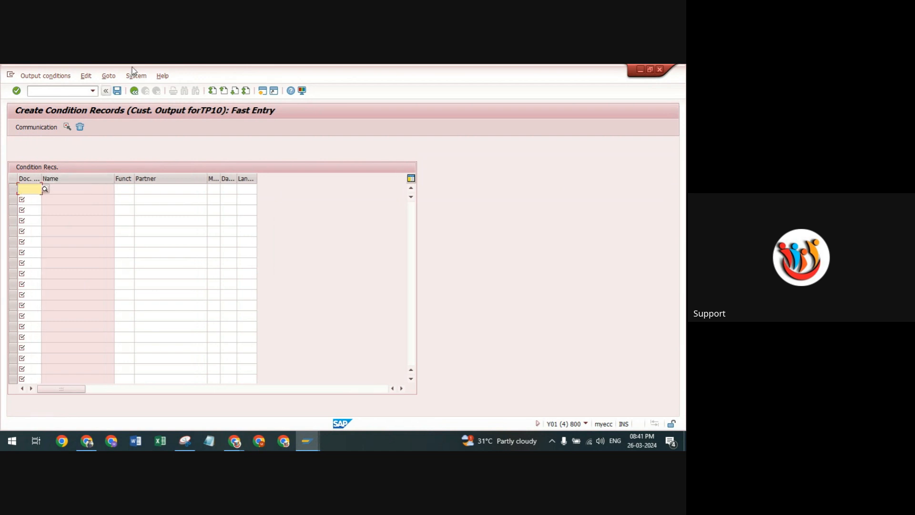
left_click(135, 91)
left_click(135, 91)
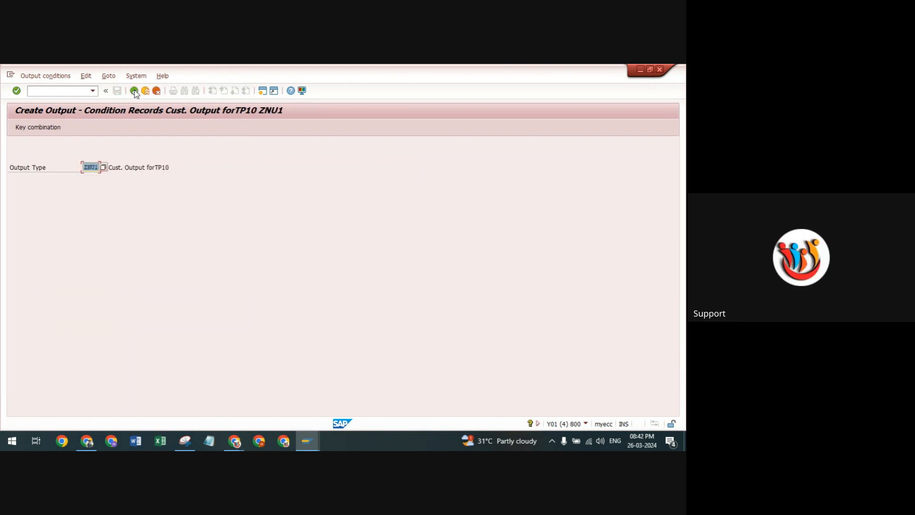
left_click(134, 91)
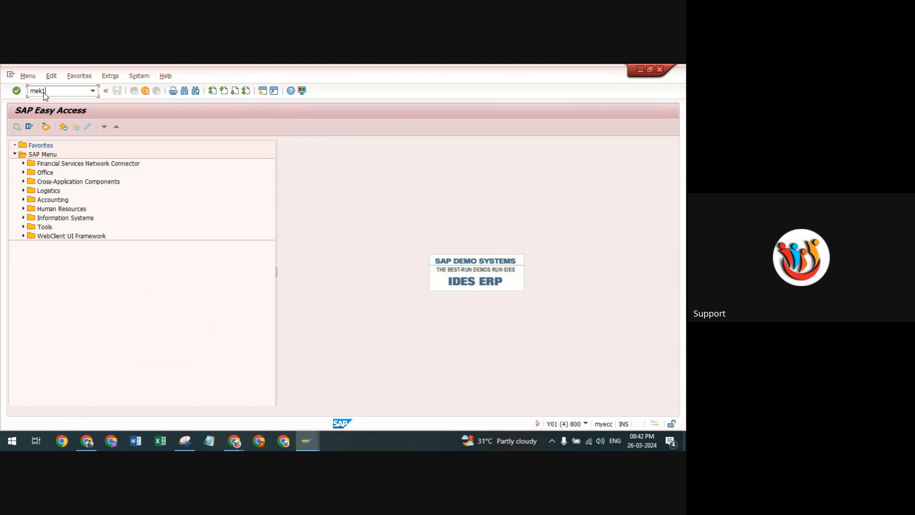
Run transaction mek1, view the list of available condition types, and leave condition record creation.
key("Return")
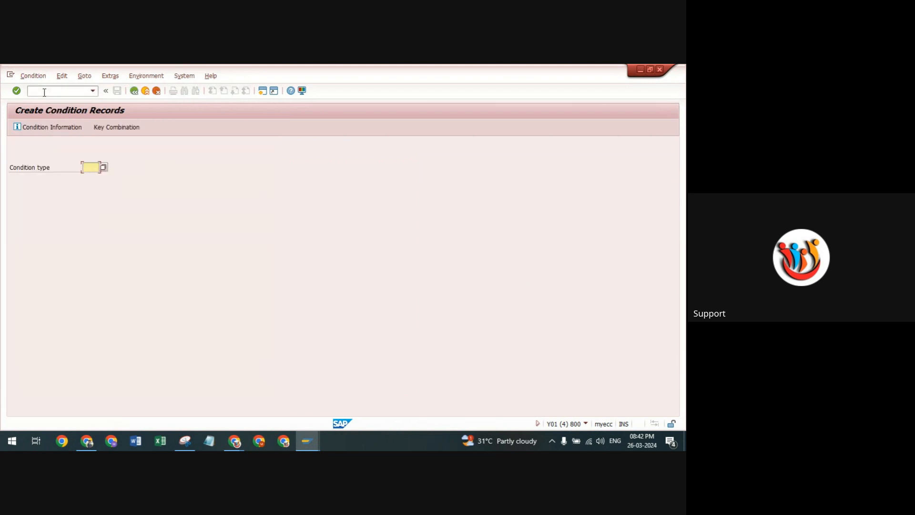
left_click(104, 167)
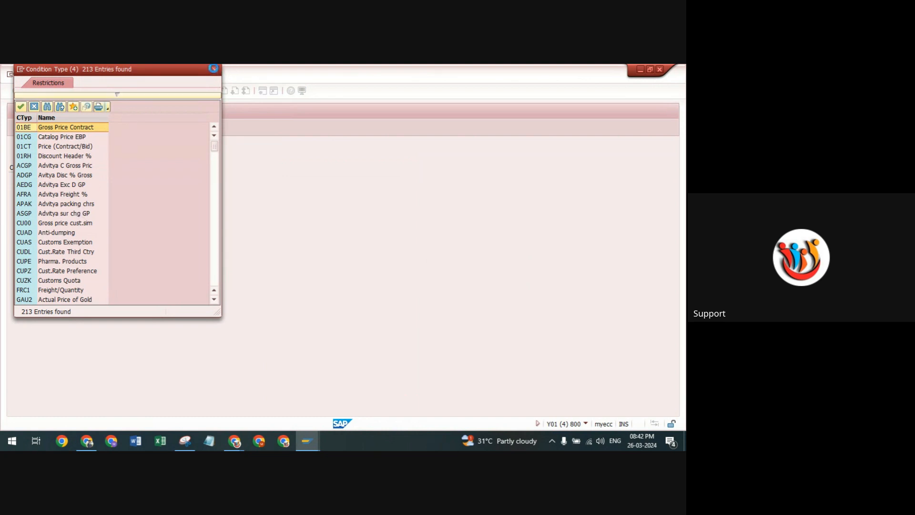
left_click(215, 70)
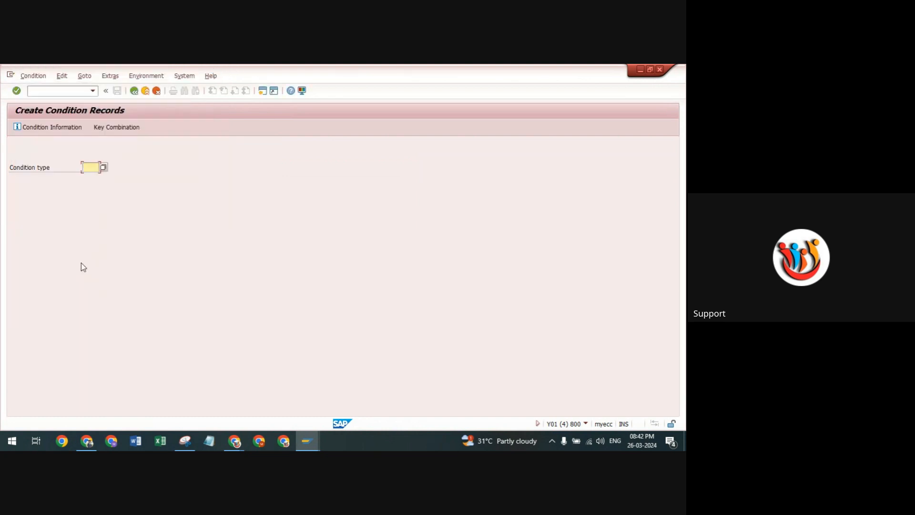
left_click(133, 92)
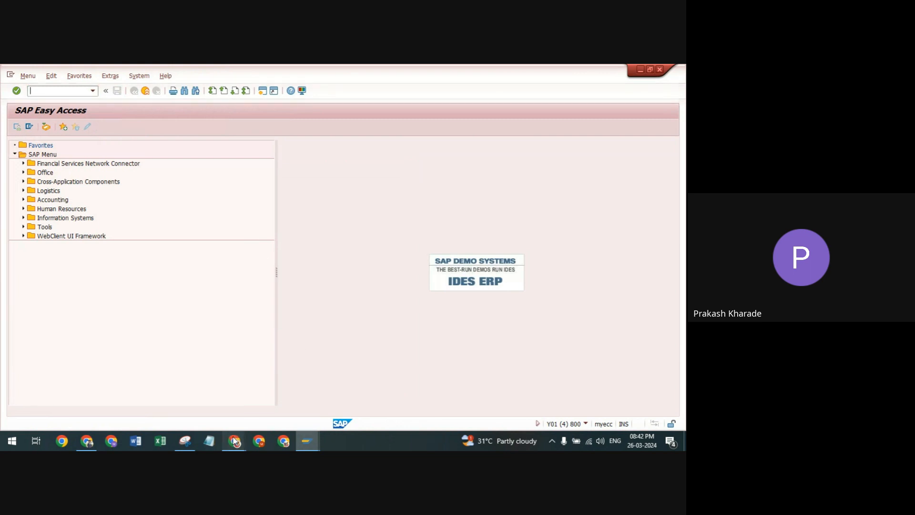
Switch to the Google Meet call and stop presenting the screen.
mouse_move(234, 441)
left_click(200, 396)
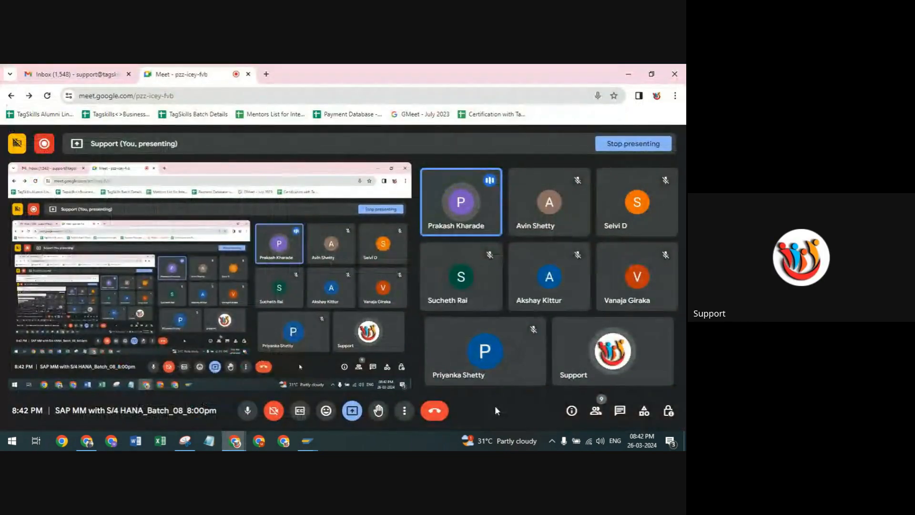
left_click(44, 148)
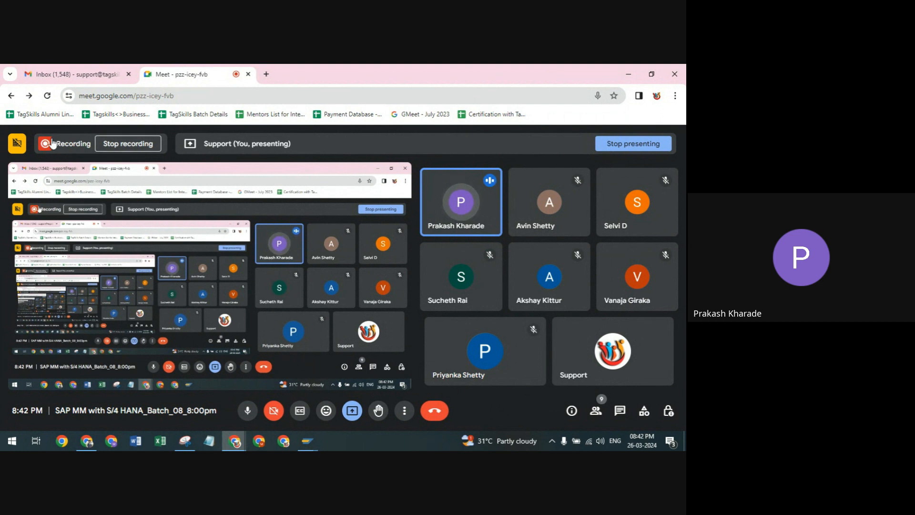
left_click(351, 411)
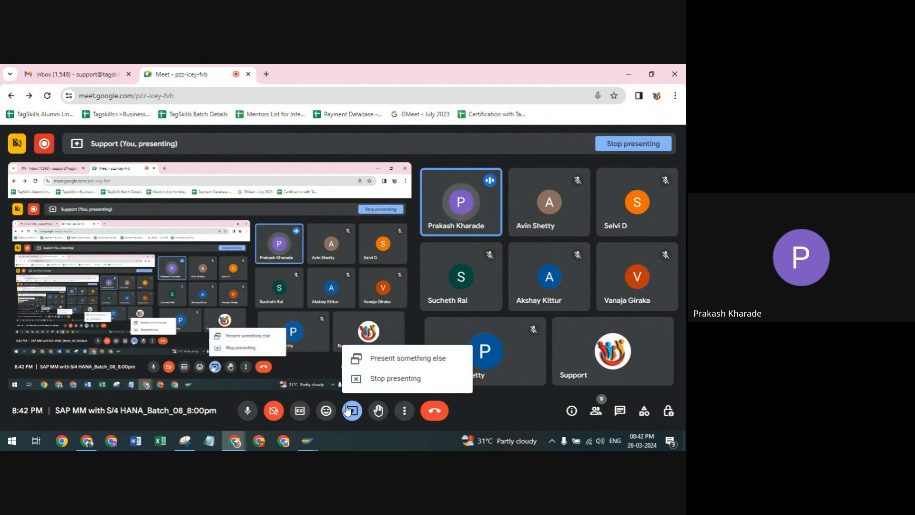
left_click(362, 379)
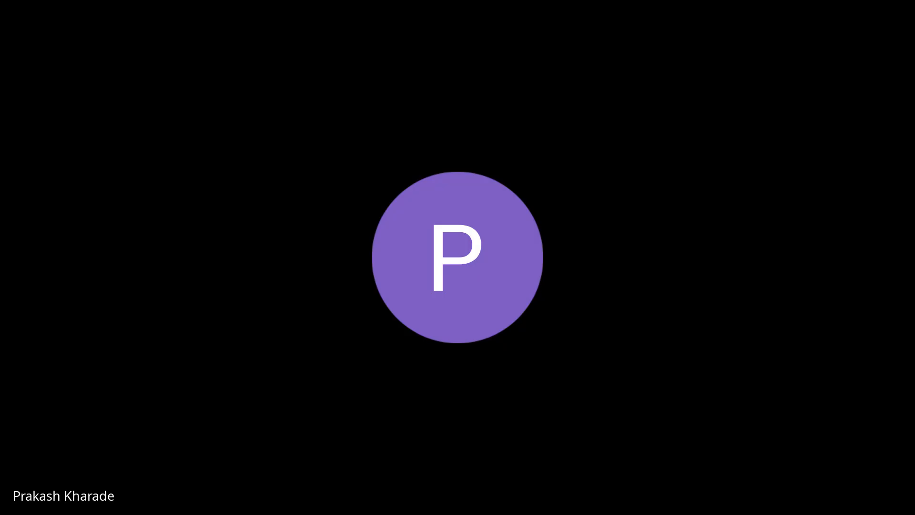